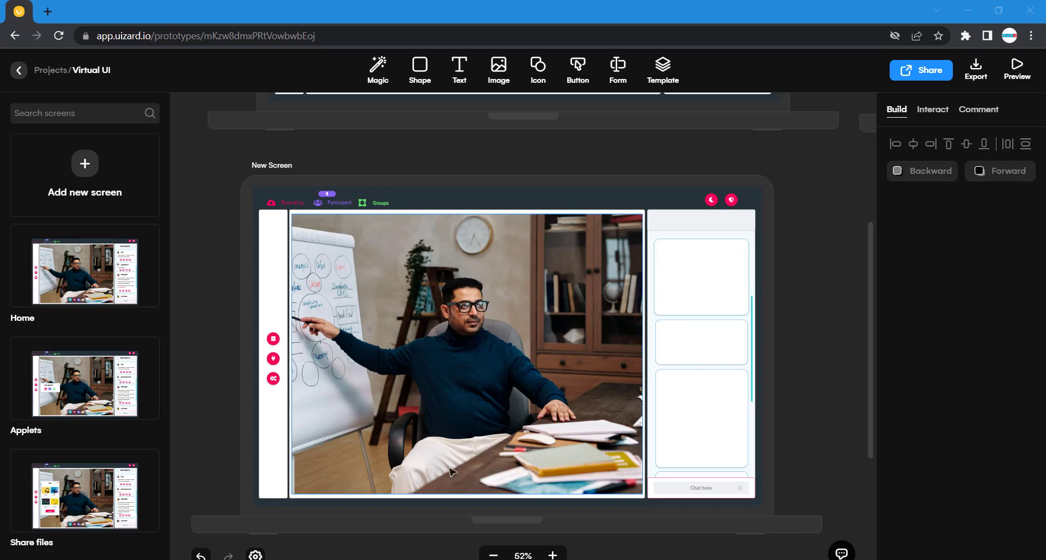
Duplicate the new screen's "Chat here" text into the chat panel's header bar and change the copy to "Conversations".
{"action": "scroll", "coordinate": [458, 483], "scroll_direction": "up", "scroll_amount": 5}
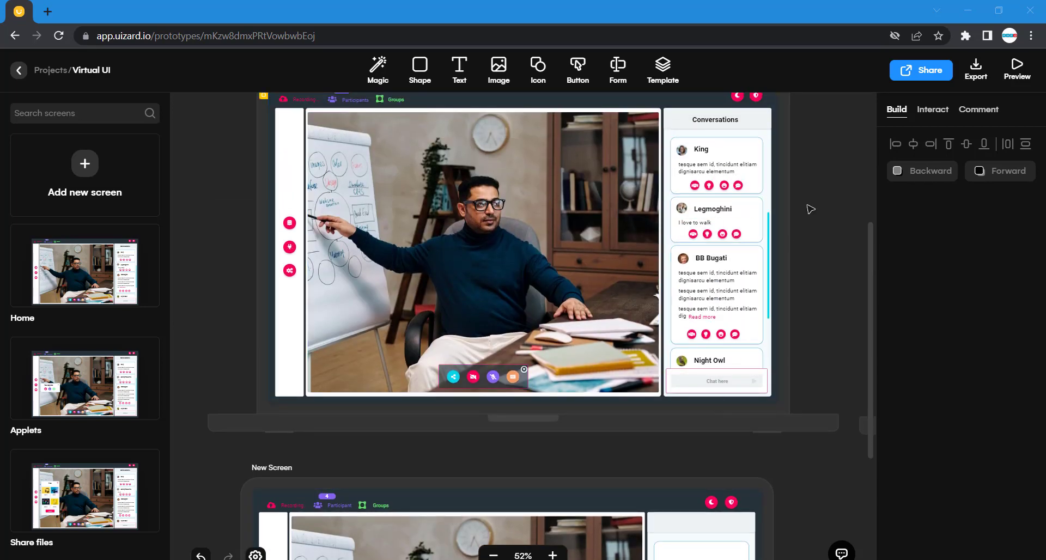
{"action": "scroll", "coordinate": [776, 315], "scroll_direction": "down", "scroll_amount": 5}
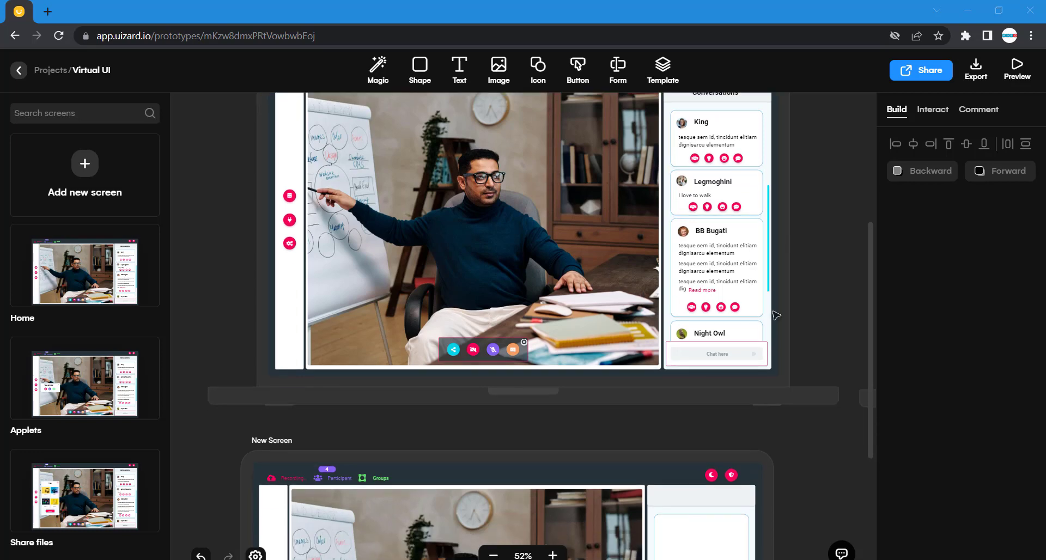
{"action": "scroll", "coordinate": [776, 315], "scroll_direction": "down", "scroll_amount": 4}
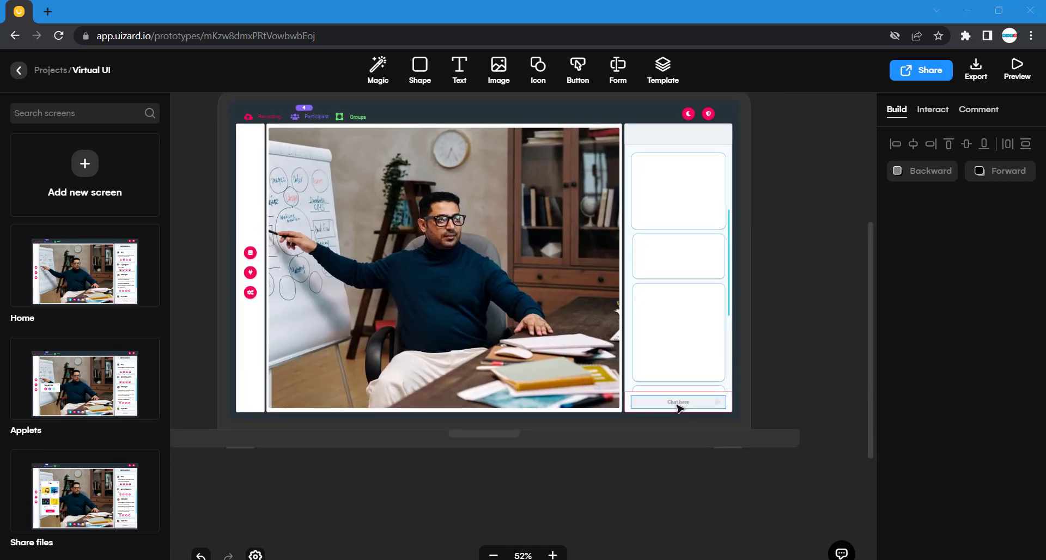
{"action": "left_click", "coordinate": [678, 404]}
{"action": "left_click_drag", "start_coordinate": [679, 404], "coordinate": [669, 135]}
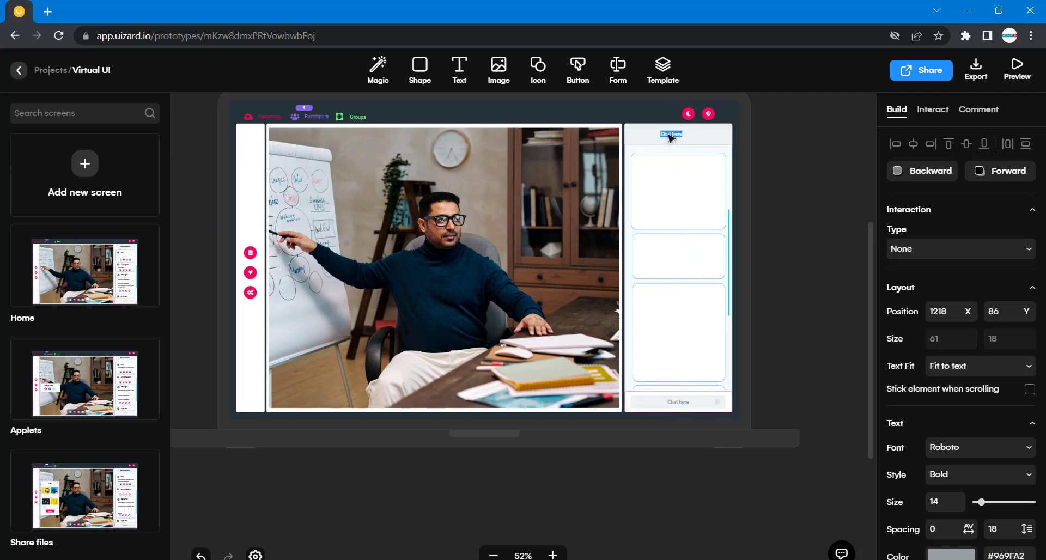
{"action": "double_click", "coordinate": [669, 135]}
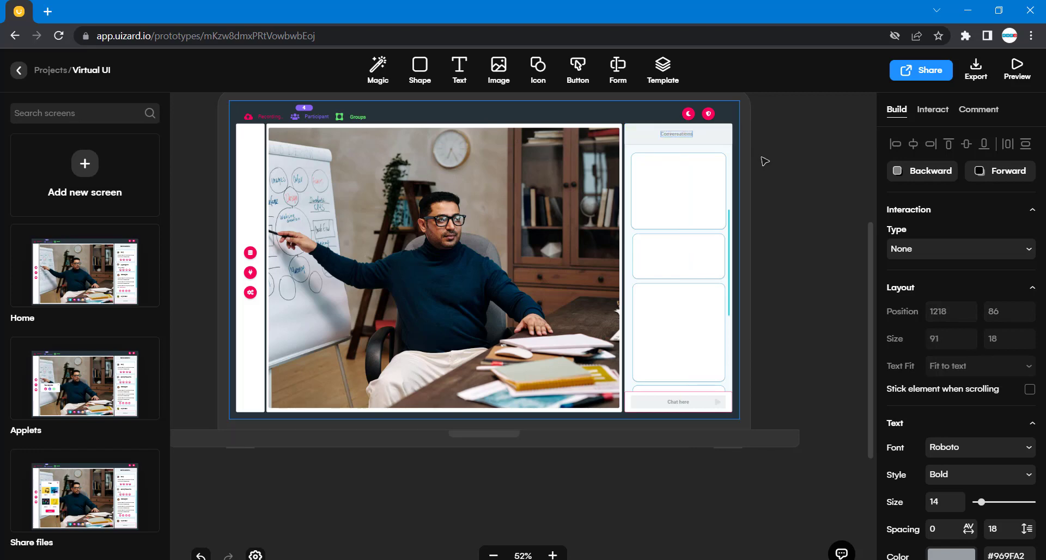
Compare the text properties of the Home screen's Conversations heading with those of the new screen's heading.
{"action": "scroll", "coordinate": [766, 164], "scroll_direction": "up", "scroll_amount": 5}
{"action": "scroll", "coordinate": [770, 168], "scroll_direction": "up", "scroll_amount": 3}
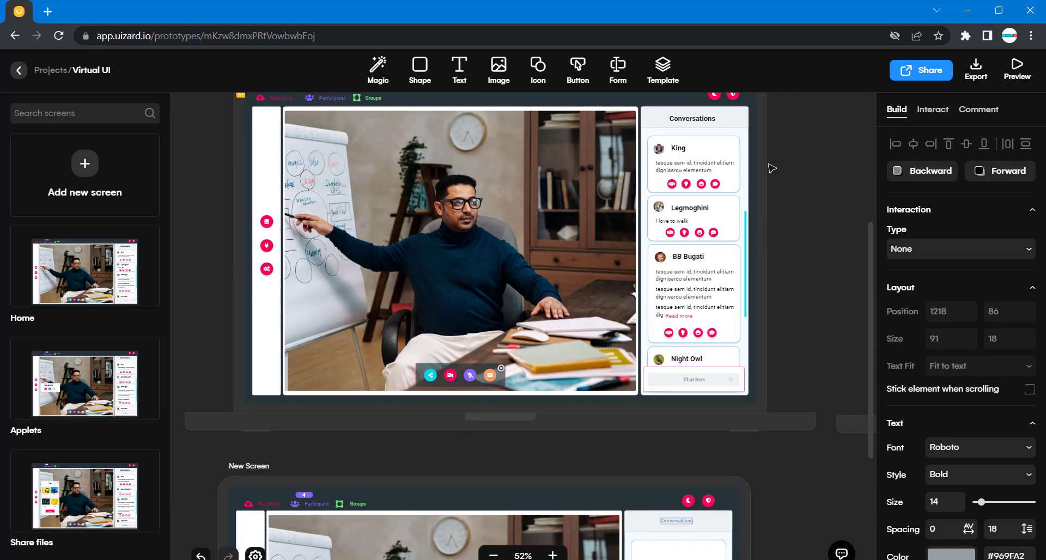
{"action": "left_click", "coordinate": [706, 120]}
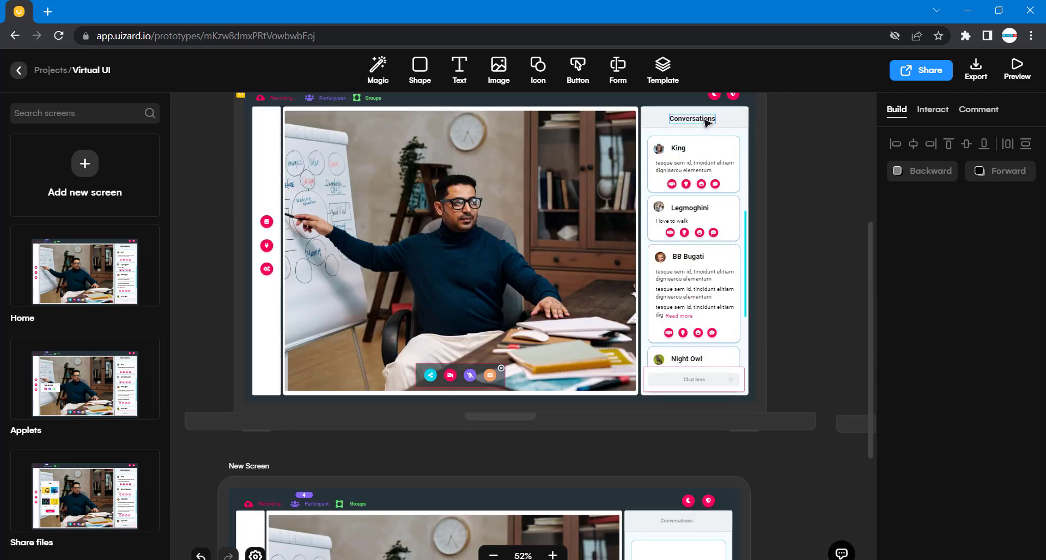
{"action": "left_click", "coordinate": [705, 121]}
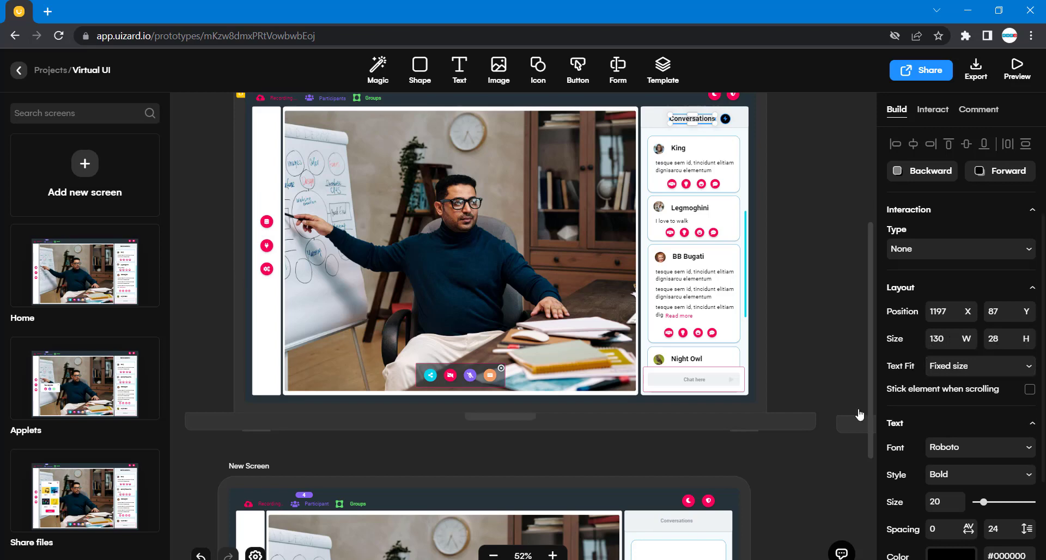
{"action": "scroll", "coordinate": [857, 416], "scroll_direction": "down", "scroll_amount": 5}
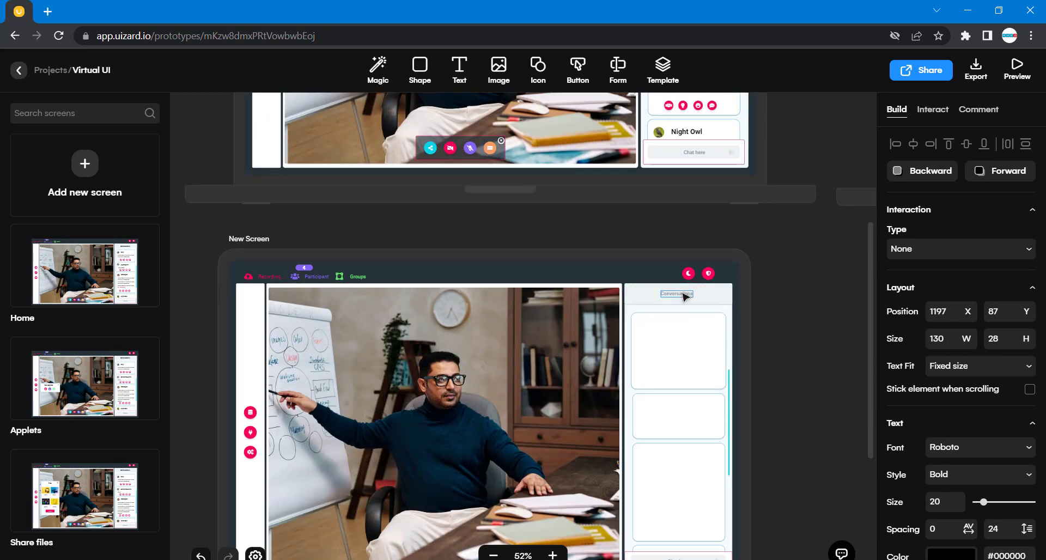
{"action": "left_click", "coordinate": [683, 293]}
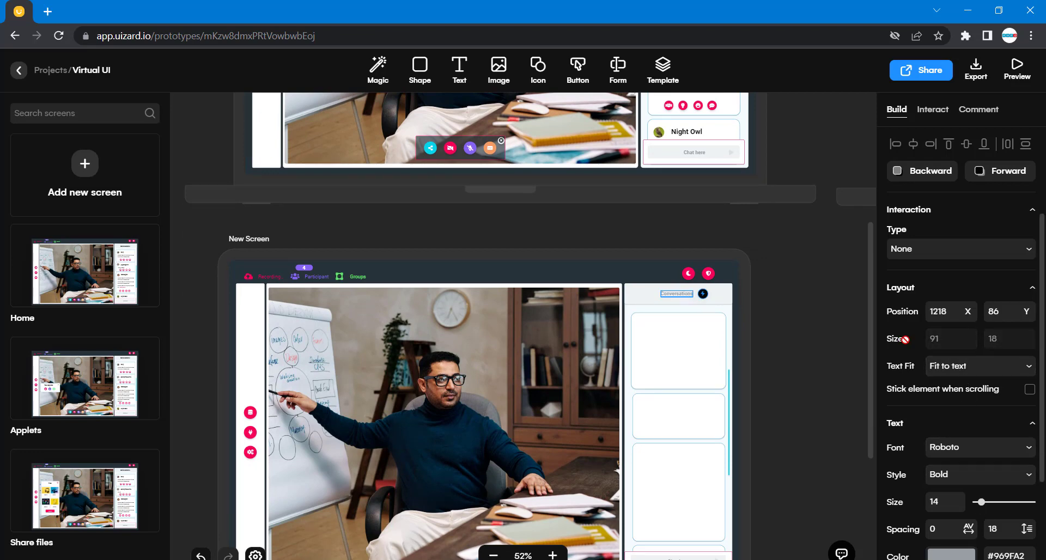
{"action": "left_click", "coordinate": [820, 328]}
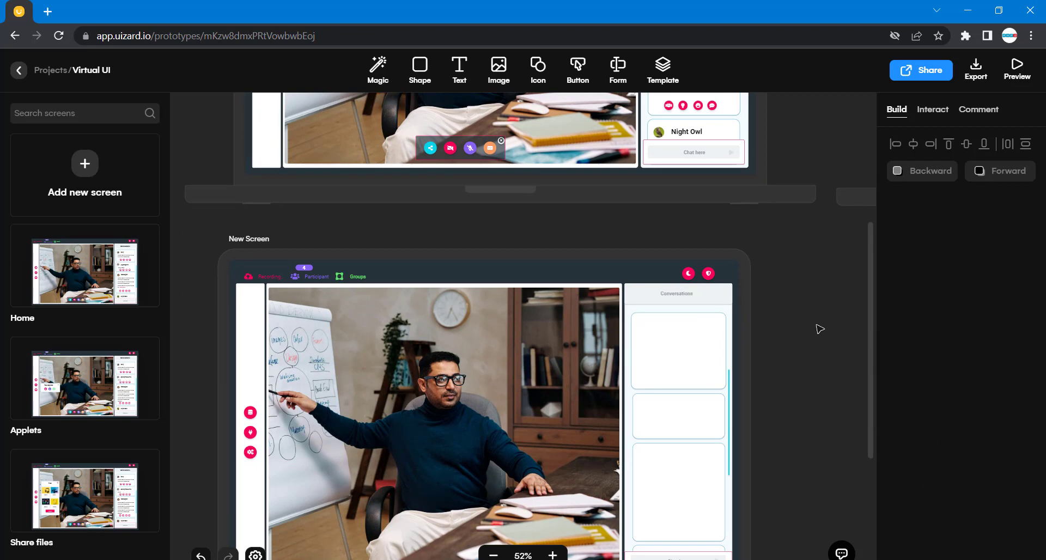
{"action": "left_click", "coordinate": [679, 299]}
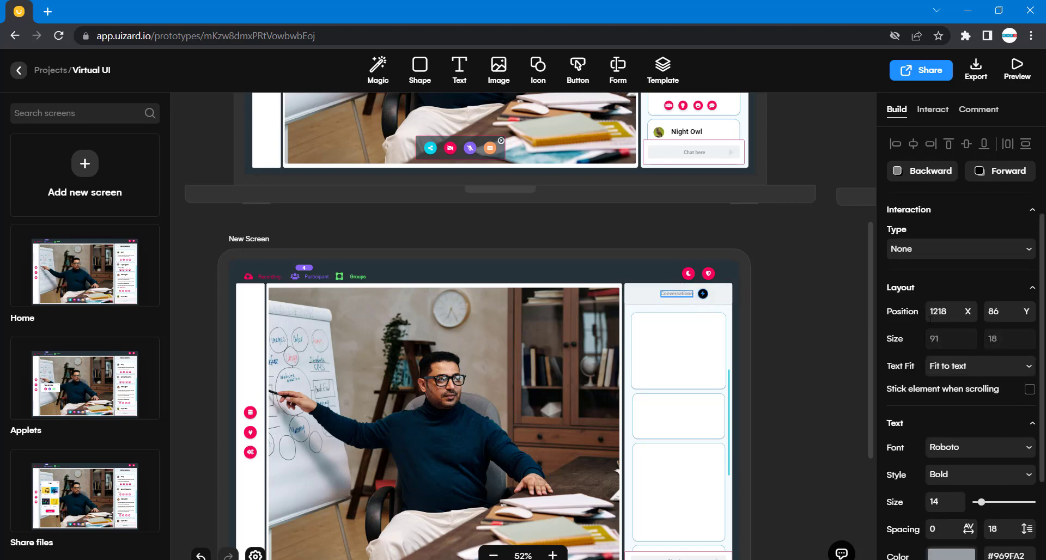
{"action": "scroll", "coordinate": [929, 321], "scroll_direction": "down", "scroll_amount": 2}
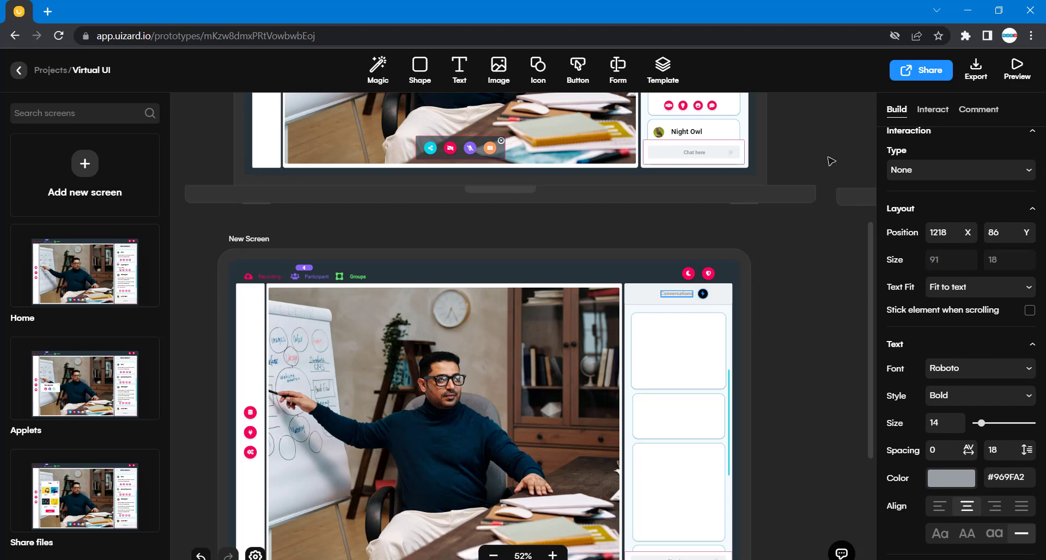
{"action": "scroll", "coordinate": [826, 210], "scroll_direction": "up", "scroll_amount": 5}
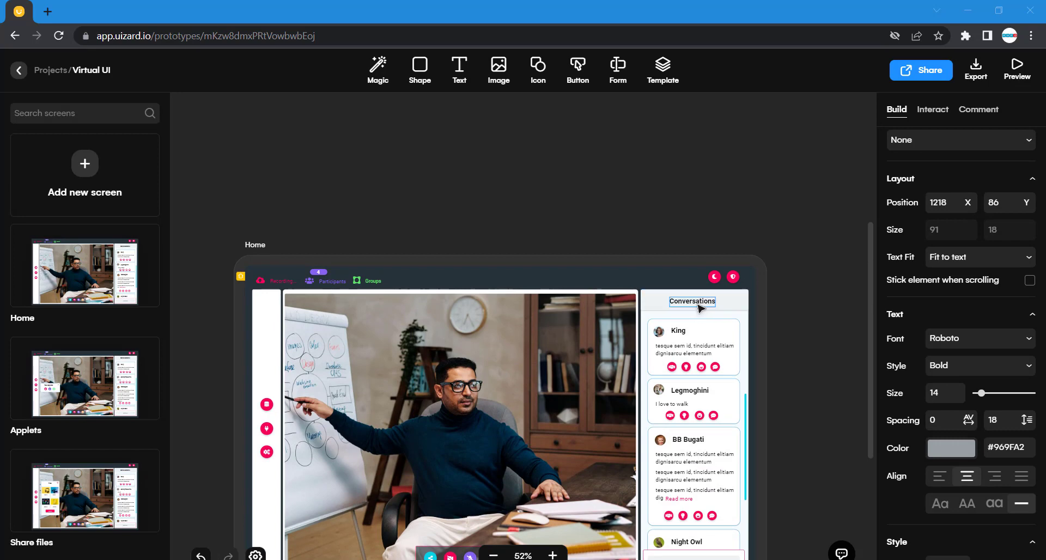
{"action": "left_click", "coordinate": [699, 308]}
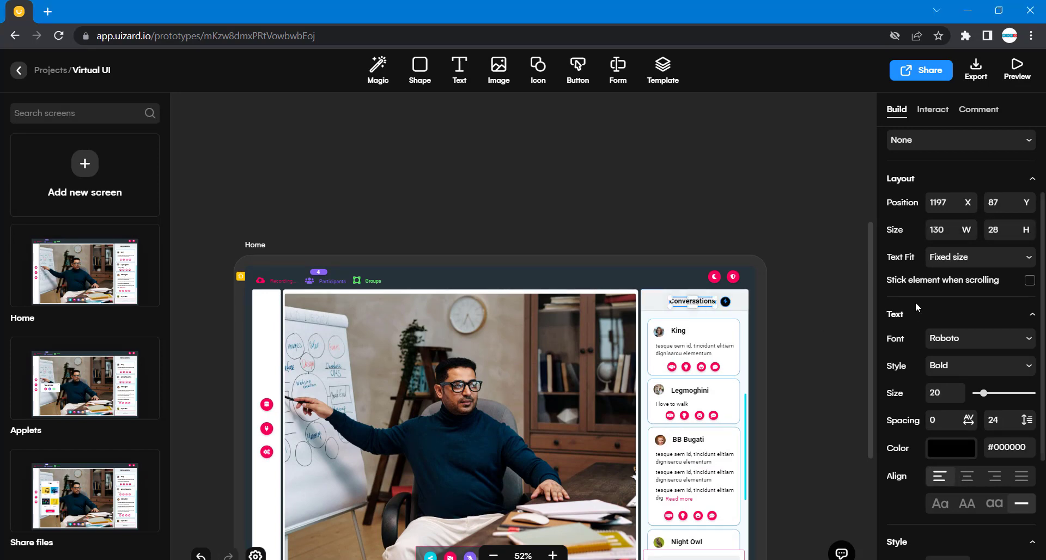
{"action": "scroll", "coordinate": [825, 359], "scroll_direction": "down", "scroll_amount": 5}
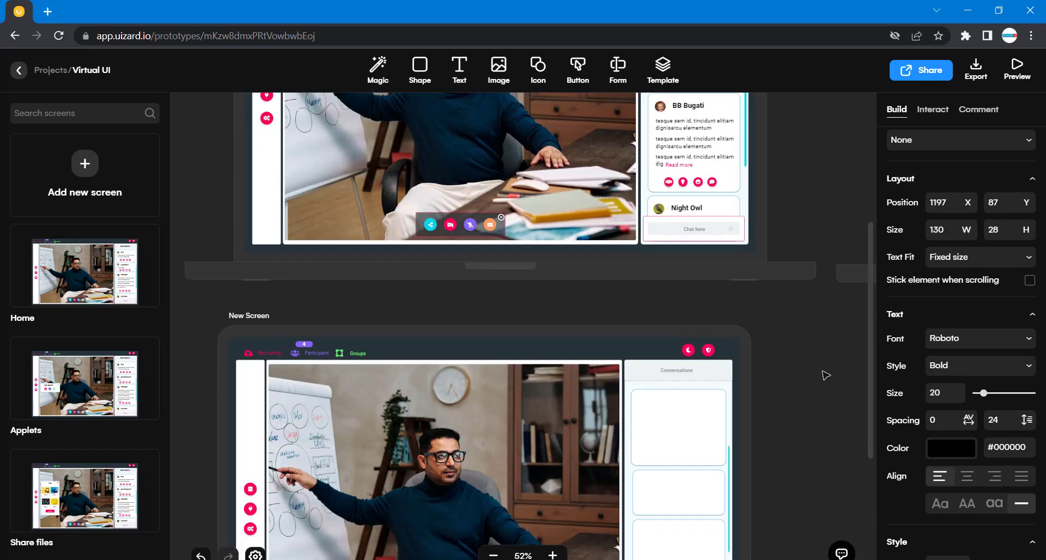
Set the font size of the new screen's Conversations heading to 20.
{"action": "left_click", "coordinate": [680, 370]}
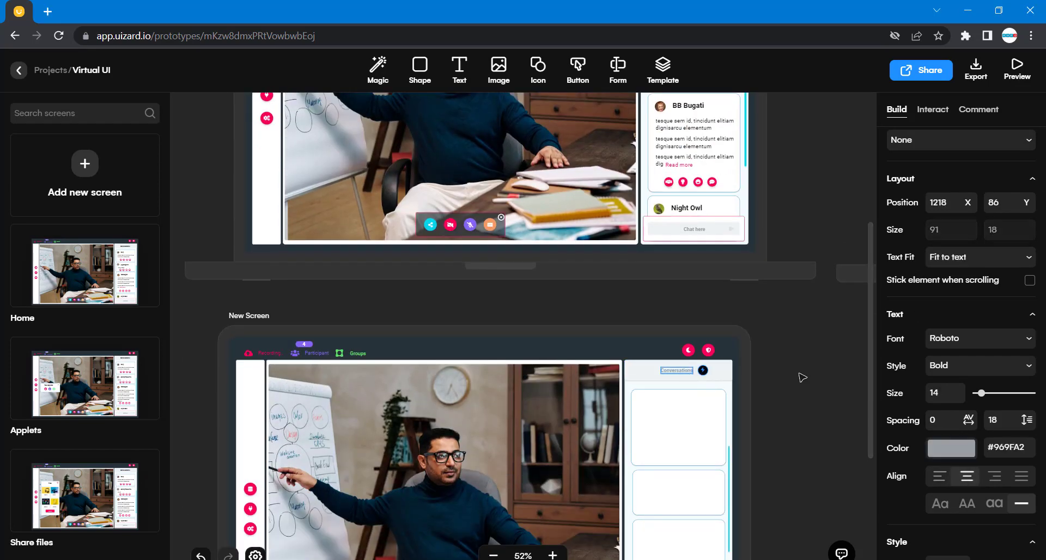
{"action": "left_click", "coordinate": [934, 392]}
{"action": "type", "text": "20"}
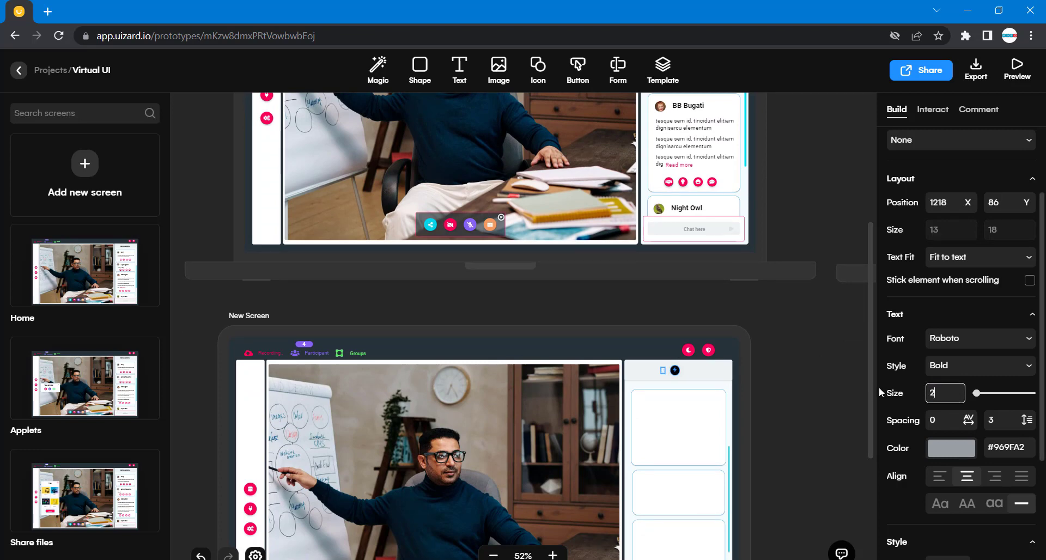
{"action": "left_click", "coordinate": [824, 399]}
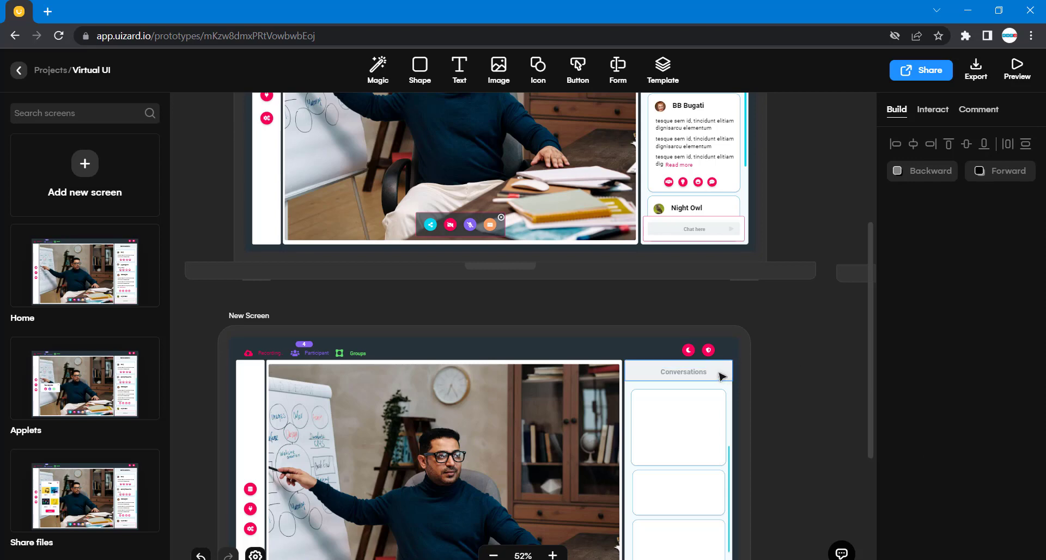
Change the colour of the new screen's Conversations heading to black (#000000).
{"action": "left_click", "coordinate": [700, 372]}
{"action": "scroll", "coordinate": [937, 459], "scroll_direction": "down", "scroll_amount": 1}
{"action": "scroll", "coordinate": [937, 459], "scroll_direction": "down", "scroll_amount": 3}
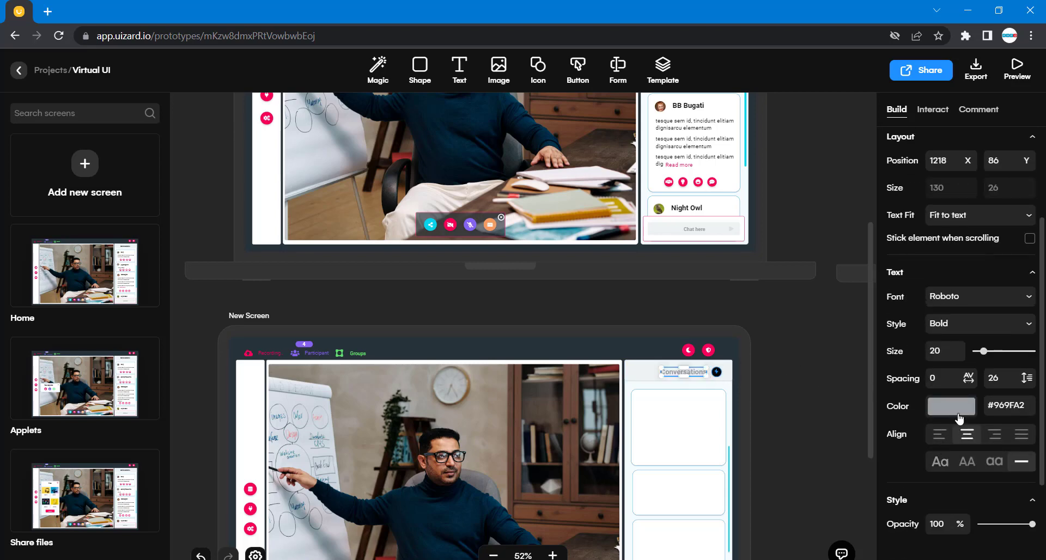
{"action": "left_click", "coordinate": [958, 407]}
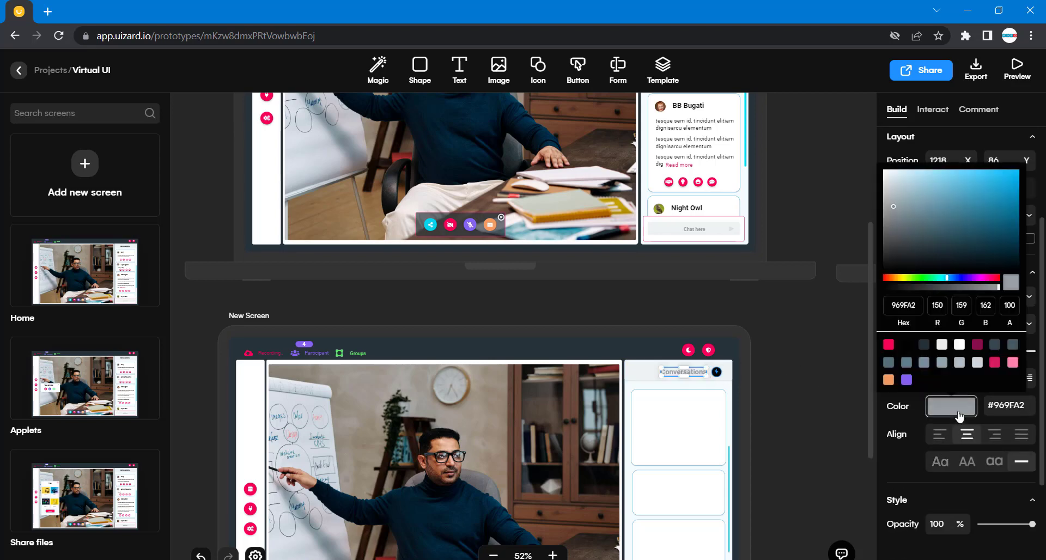
{"action": "left_click", "coordinate": [907, 349]}
{"action": "left_click", "coordinate": [781, 378]}
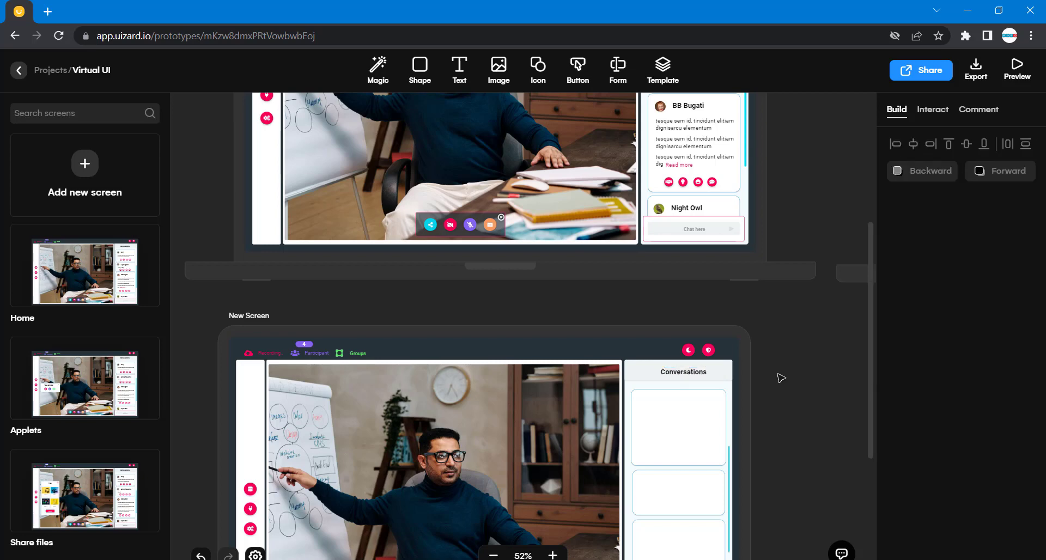
Centre the new screen's Conversations heading horizontally and vertically on its header bar.
{"action": "scroll", "coordinate": [782, 389], "scroll_direction": "up", "scroll_amount": 4}
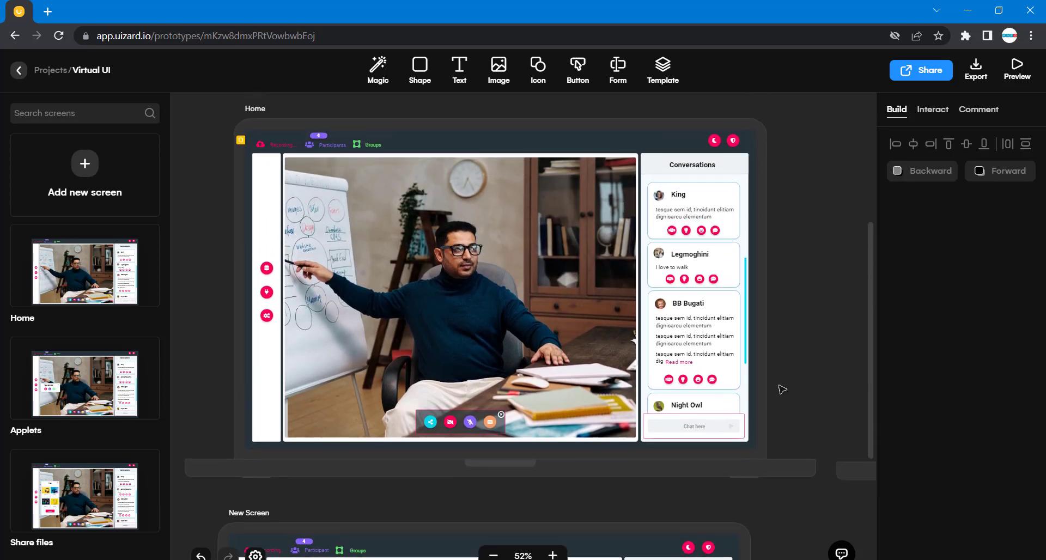
{"action": "scroll", "coordinate": [782, 389], "scroll_direction": "down", "scroll_amount": 4}
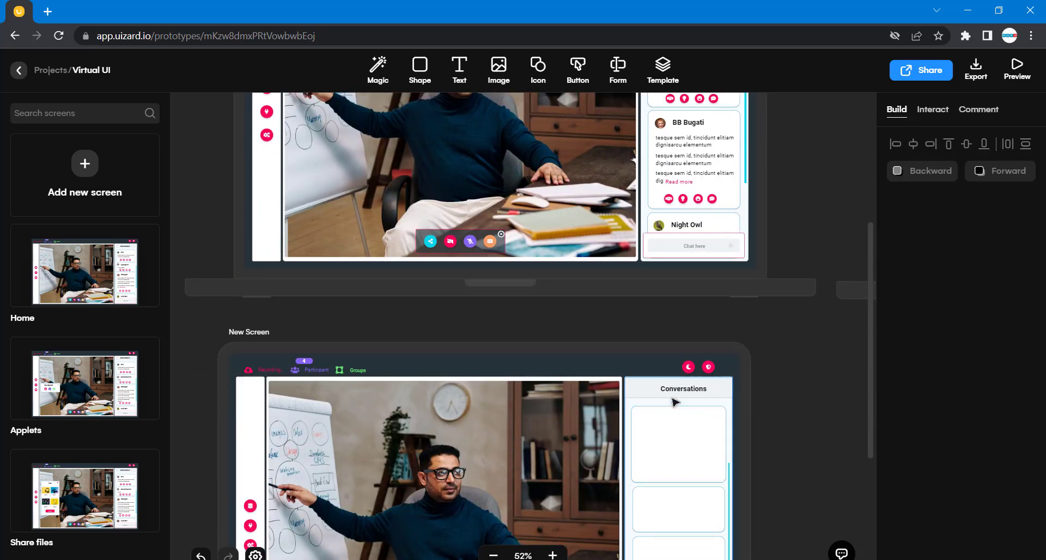
{"action": "left_click", "coordinate": [695, 388]}
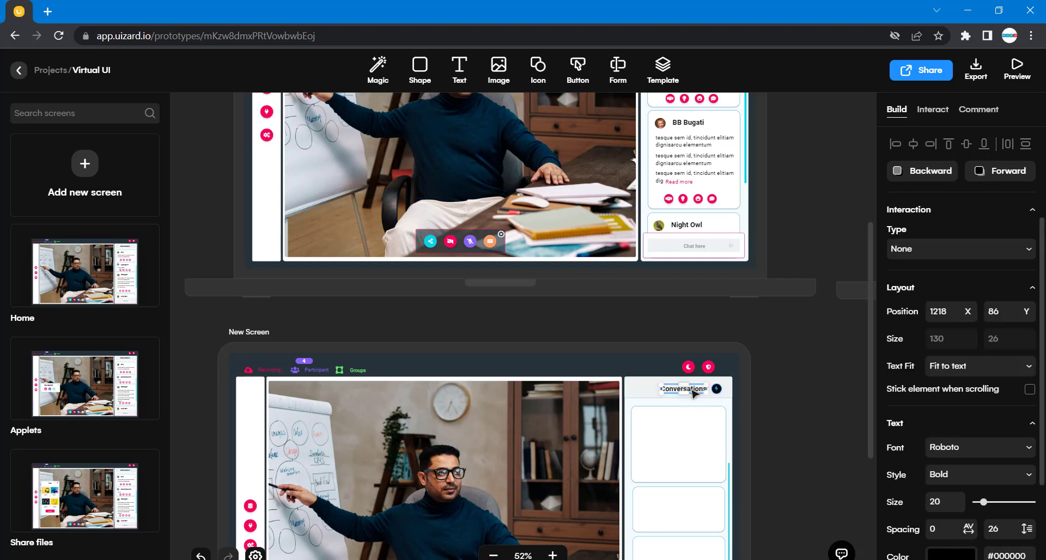
{"action": "left_click", "coordinate": [723, 386], "text": "shift"}
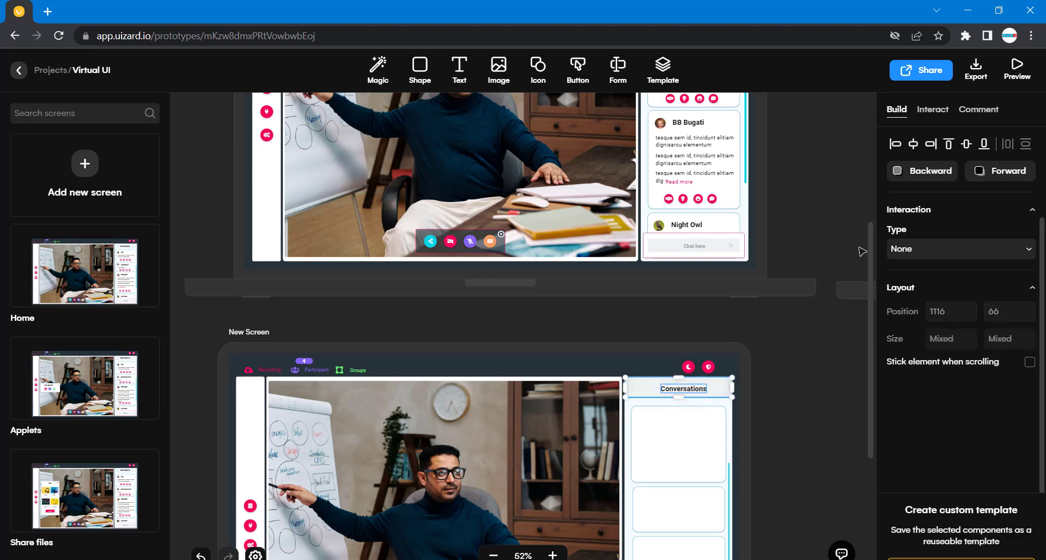
{"action": "left_click", "coordinate": [913, 145]}
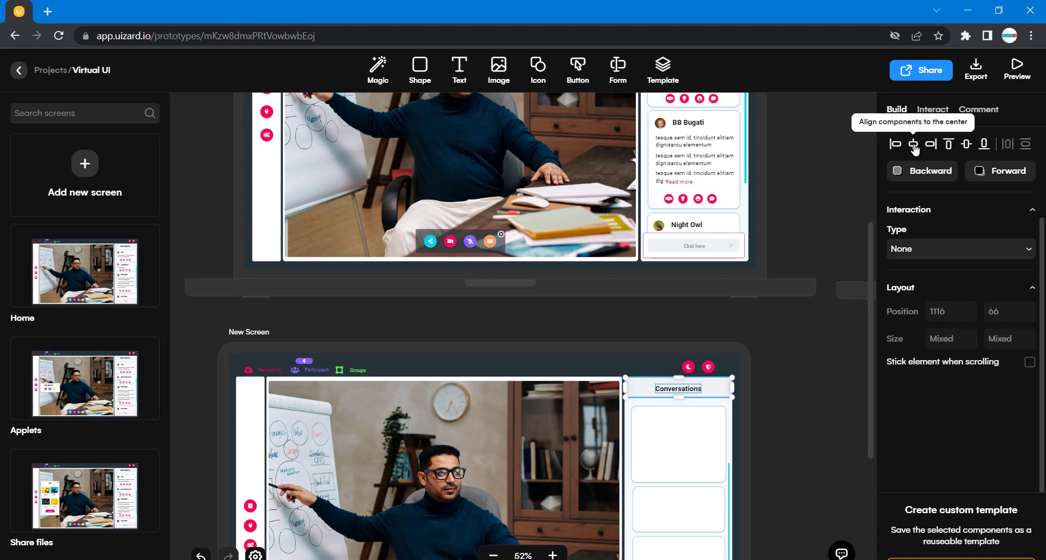
{"action": "left_click", "coordinate": [966, 145]}
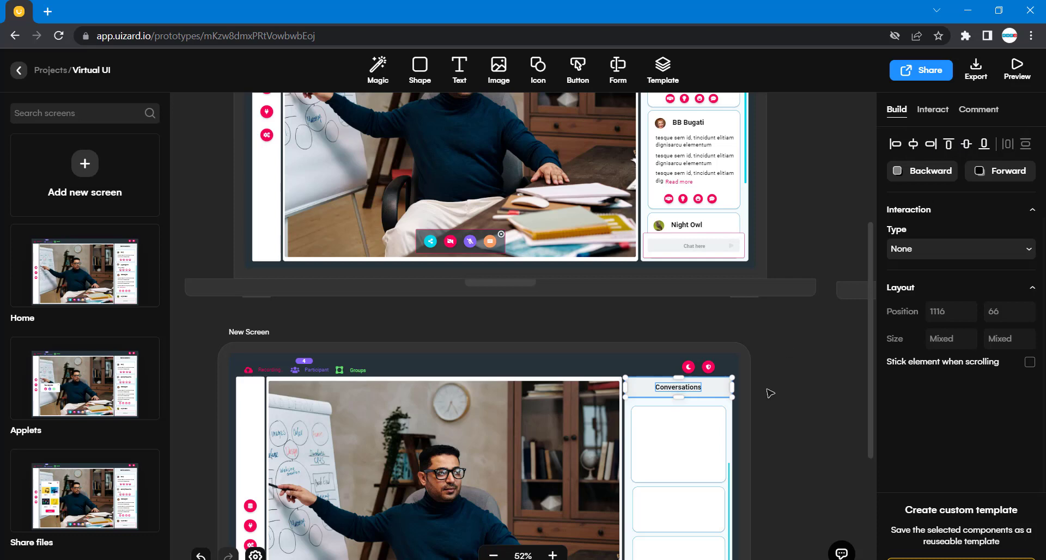
{"action": "left_click", "coordinate": [802, 390]}
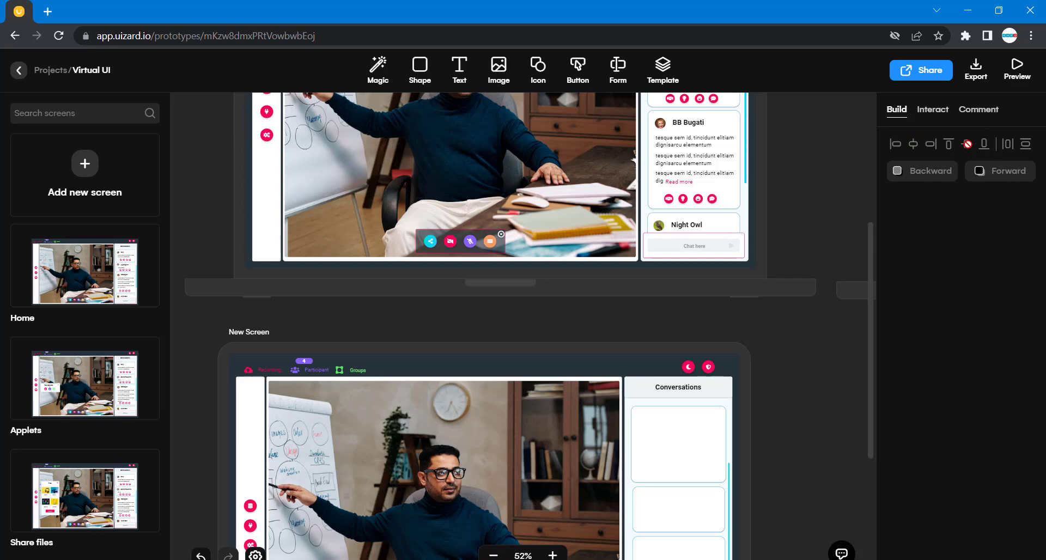
Compare the conversation cards and layout of the Home screen with the new screen.
{"action": "scroll", "coordinate": [850, 347], "scroll_direction": "down", "scroll_amount": 3}
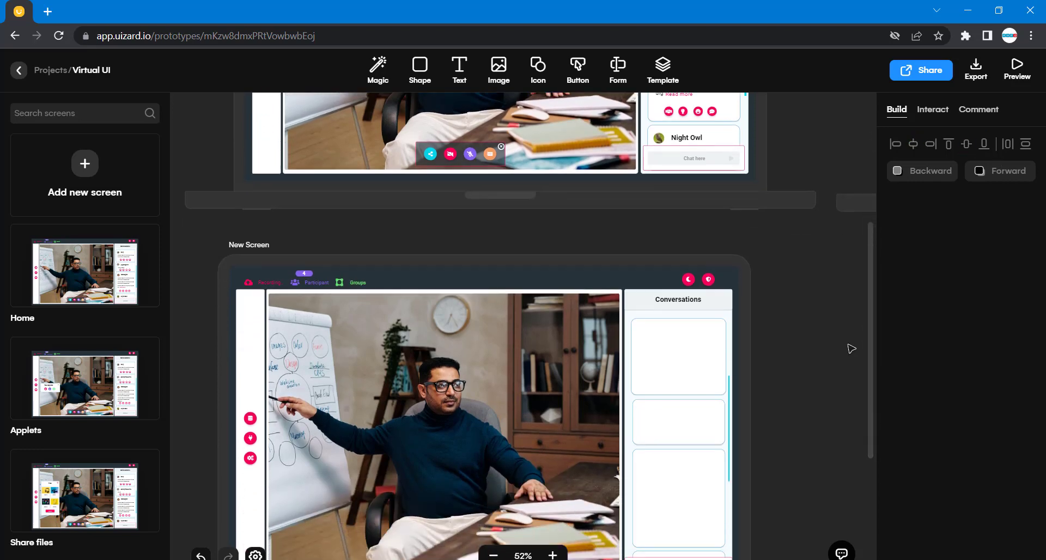
{"action": "scroll", "coordinate": [851, 348], "scroll_direction": "up", "scroll_amount": 10}
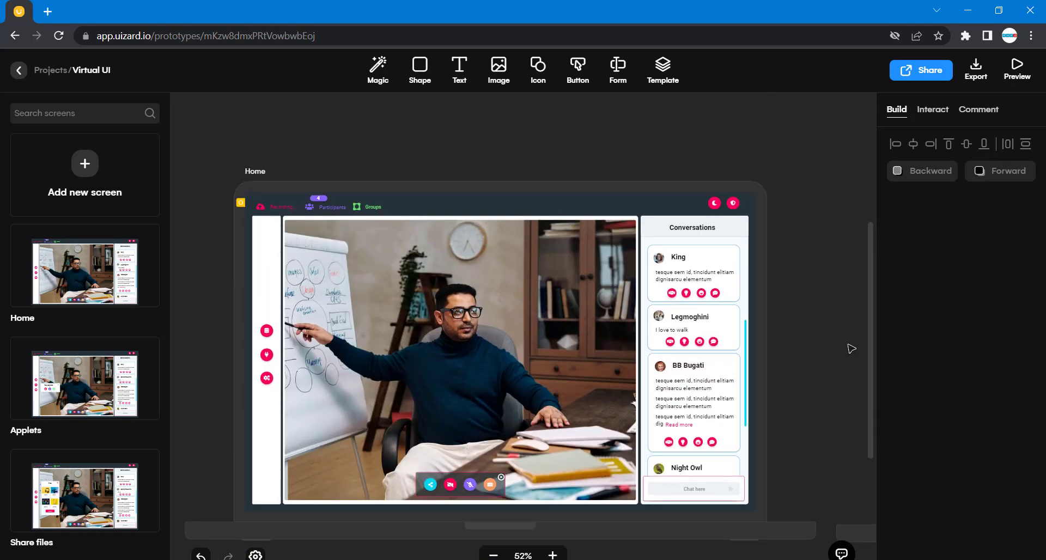
{"action": "scroll", "coordinate": [852, 349], "scroll_direction": "down", "scroll_amount": 7}
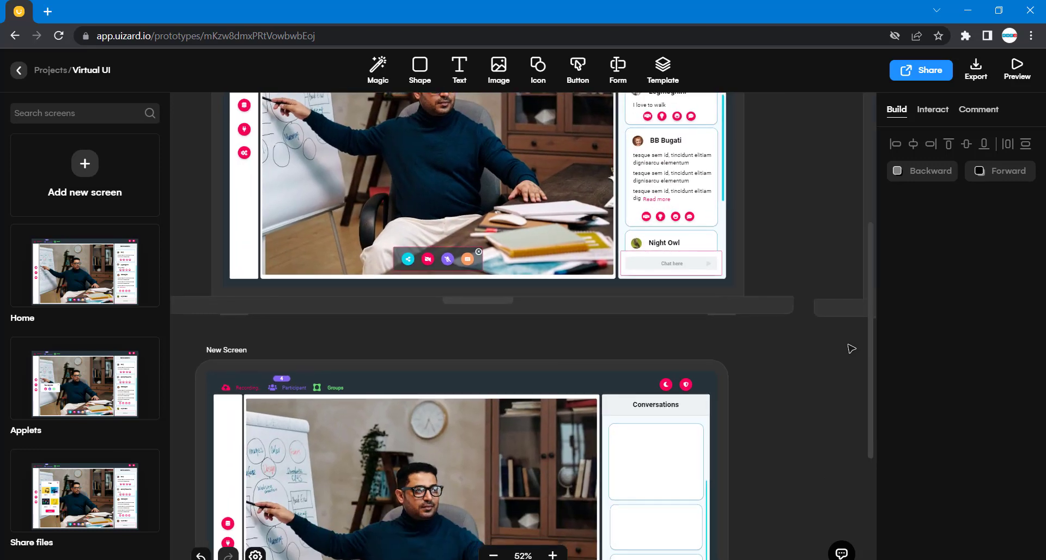
{"action": "scroll", "coordinate": [852, 348], "scroll_direction": "up", "scroll_amount": 3}
{"action": "scroll", "coordinate": [851, 349], "scroll_direction": "left", "scroll_amount": 1}
{"action": "scroll", "coordinate": [852, 349], "scroll_direction": "down", "scroll_amount": 2}
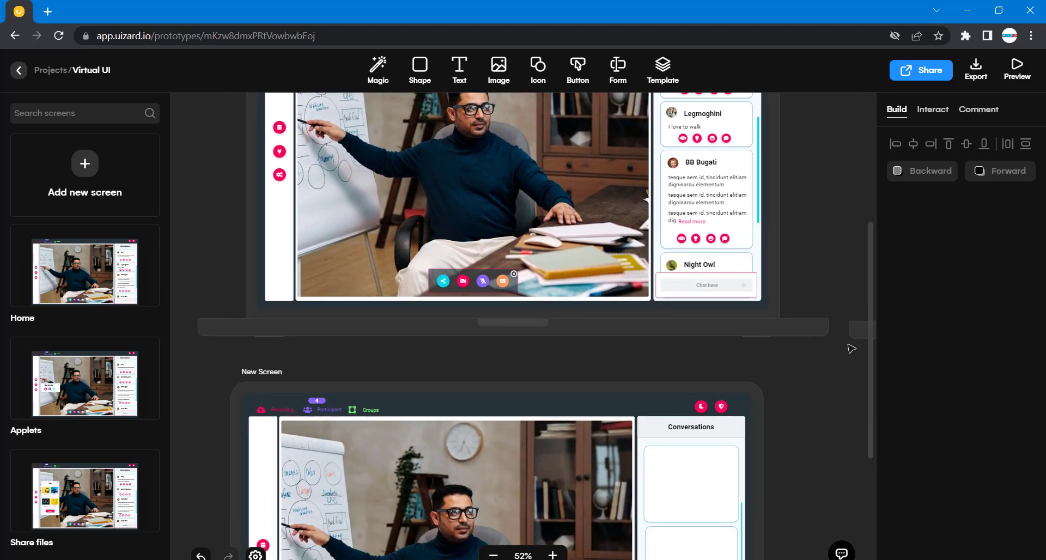
{"action": "scroll", "coordinate": [852, 349], "scroll_direction": "down", "scroll_amount": 1}
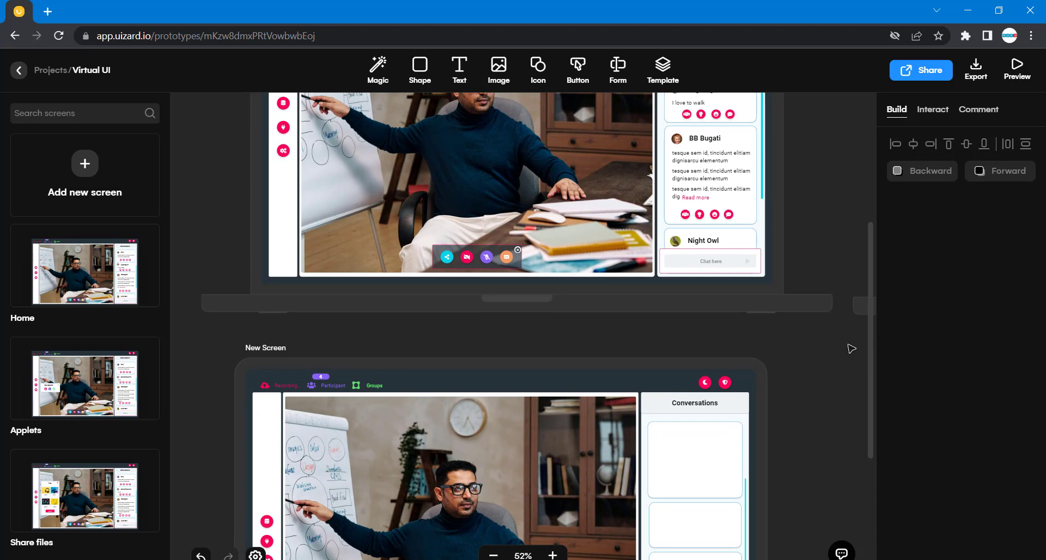
{"action": "scroll", "coordinate": [852, 349], "scroll_direction": "down", "scroll_amount": 1}
{"action": "scroll", "coordinate": [852, 349], "scroll_direction": "up", "scroll_amount": 3}
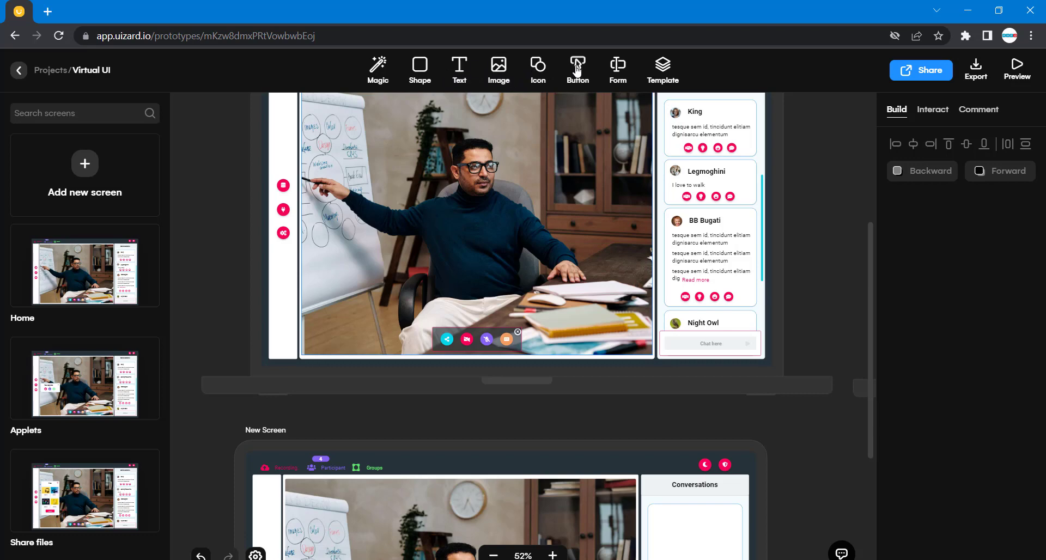
Insert the Unsplash portrait of the red-haired woman in the new screen's first conversation card with a corner radius of 100.
{"action": "left_click", "coordinate": [499, 68]}
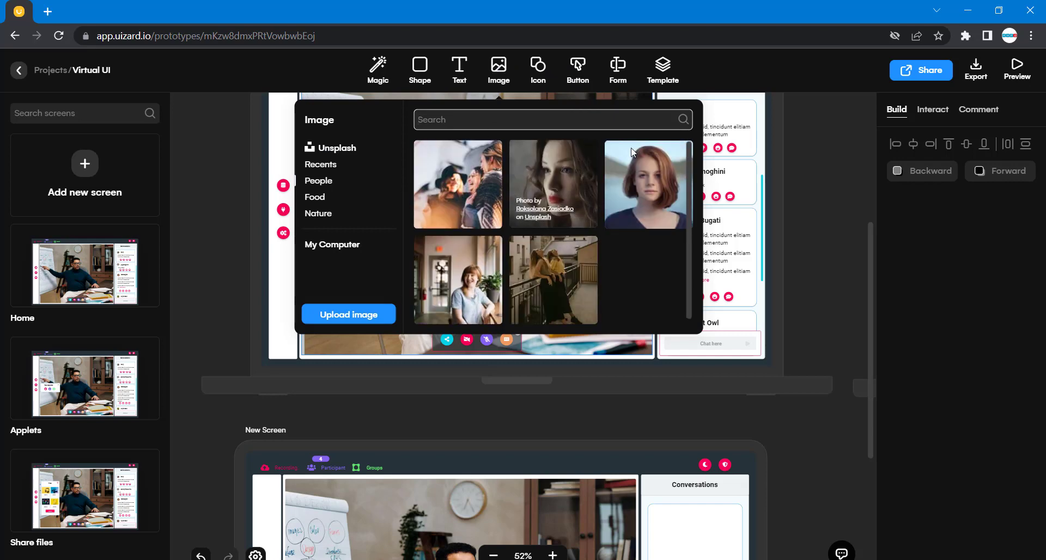
{"action": "left_click_drag", "start_coordinate": [641, 179], "coordinate": [810, 500]}
{"action": "scroll", "coordinate": [810, 499], "scroll_direction": "down", "scroll_amount": 4}
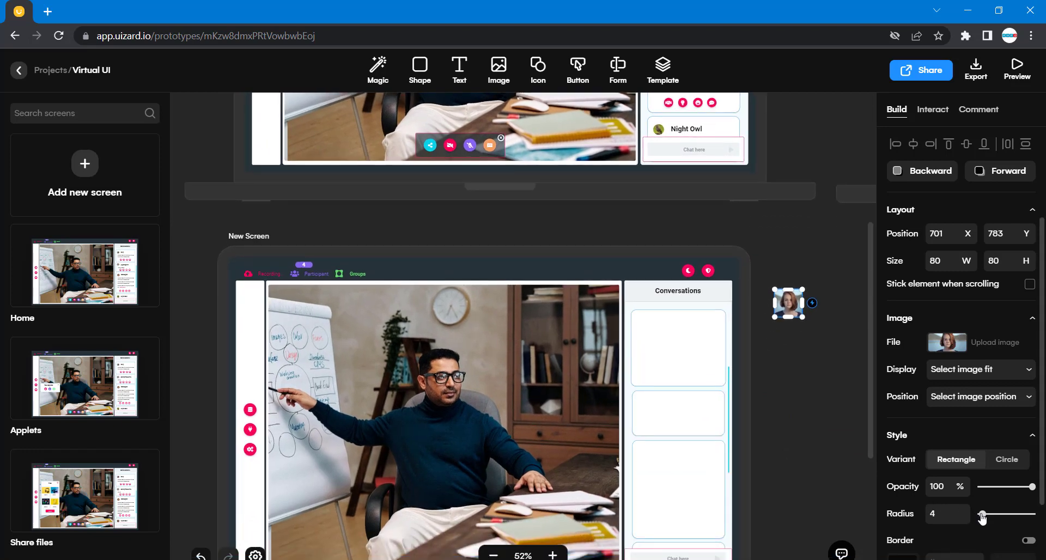
{"action": "left_click_drag", "start_coordinate": [982, 514], "coordinate": [1020, 515]}
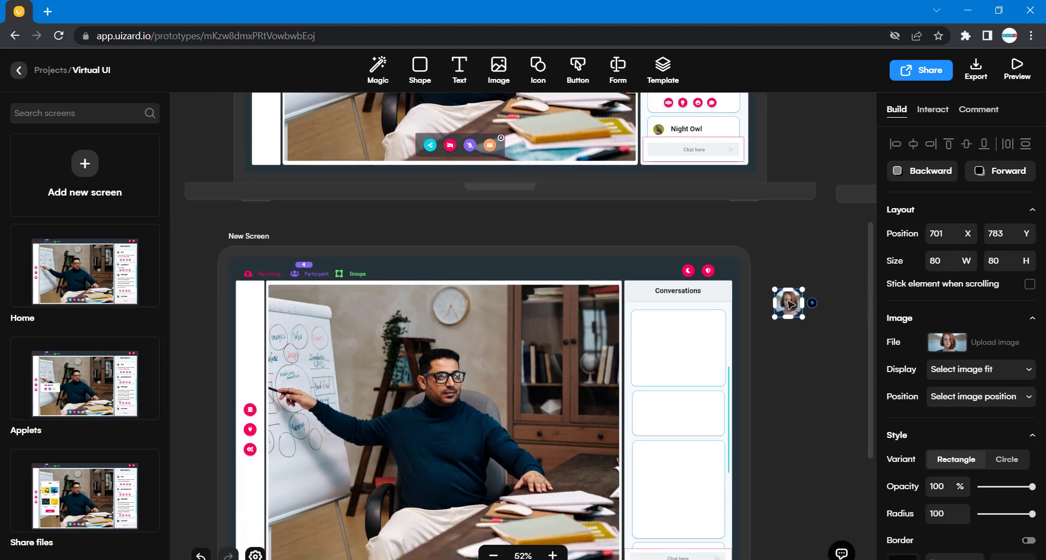
{"action": "left_click_drag", "start_coordinate": [788, 302], "coordinate": [658, 327]}
{"action": "left_click", "coordinate": [801, 330]}
Resize the new portrait to 30 by 30, matching the avatar in the Home screen's first conversation card.
{"action": "scroll", "coordinate": [801, 330], "scroll_direction": "up", "scroll_amount": 3}
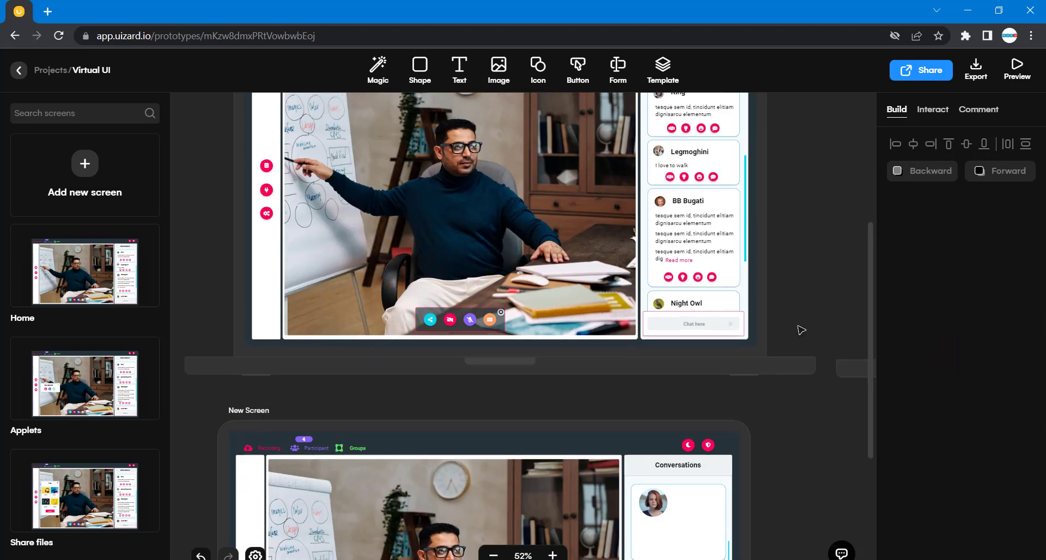
{"action": "scroll", "coordinate": [801, 330], "scroll_direction": "up", "scroll_amount": 1}
{"action": "left_click", "coordinate": [658, 129]}
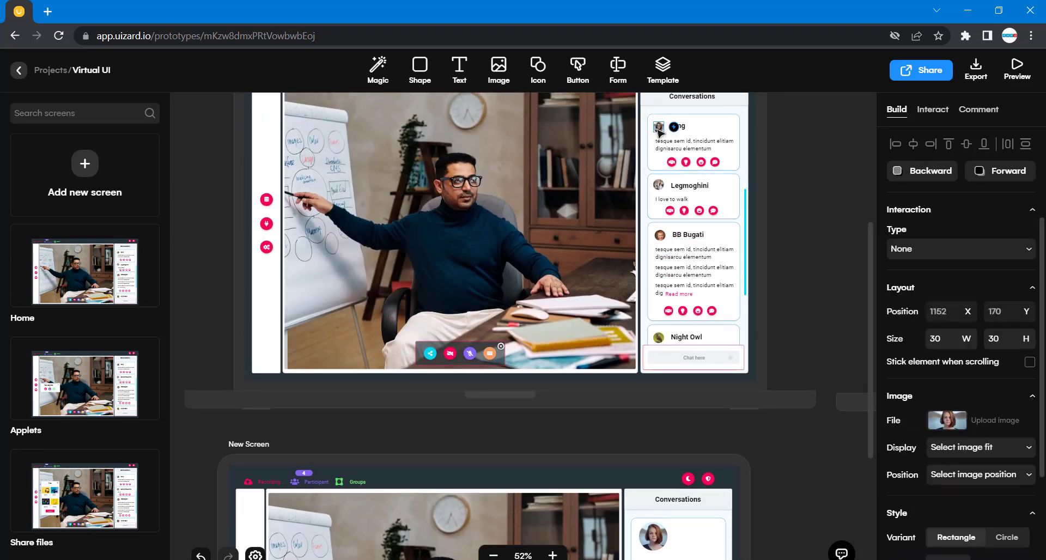
{"action": "scroll", "coordinate": [960, 428], "scroll_direction": "down", "scroll_amount": 3}
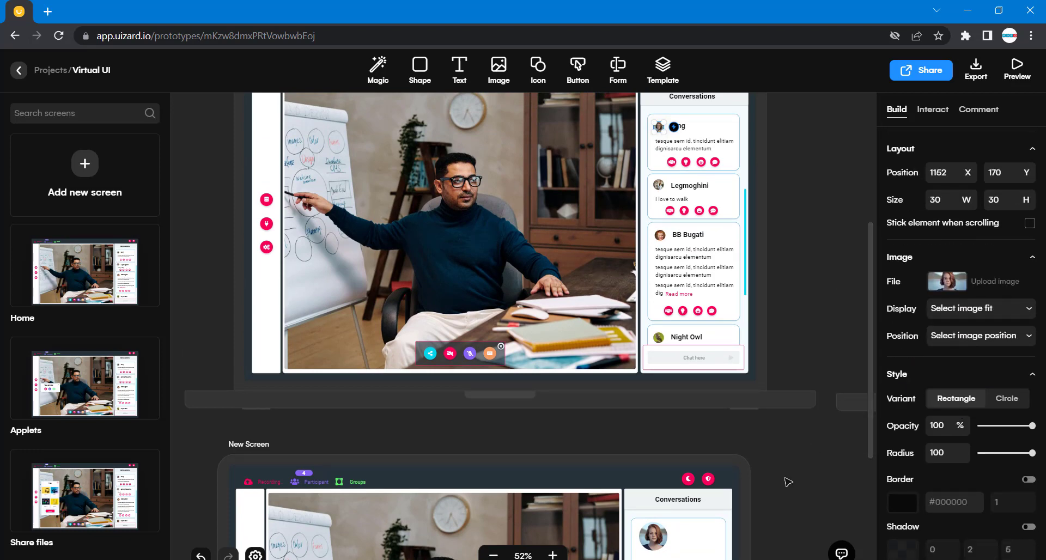
{"action": "left_click", "coordinate": [656, 547]}
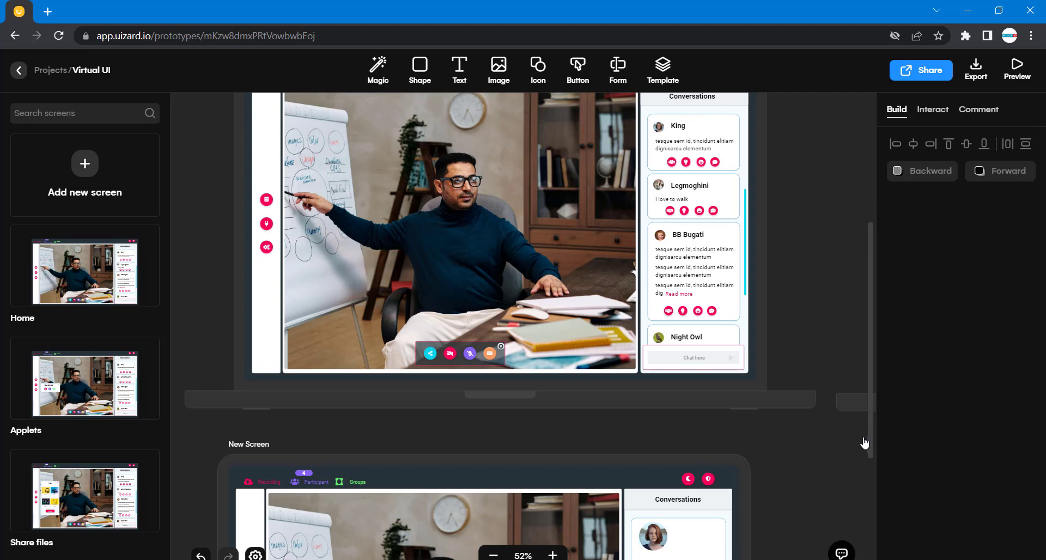
{"action": "left_click", "coordinate": [654, 538]}
{"action": "scroll", "coordinate": [870, 467], "scroll_direction": "down", "scroll_amount": 5}
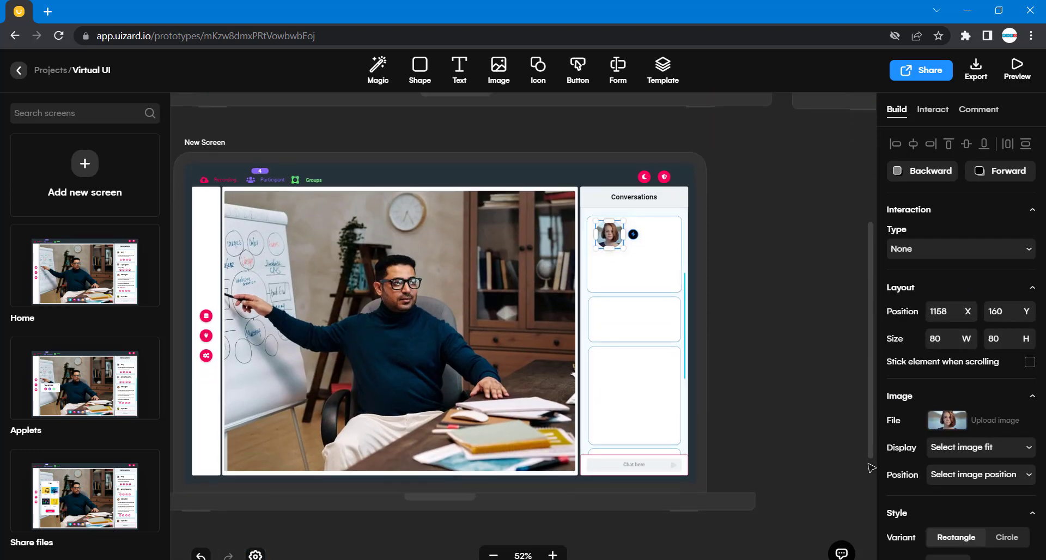
{"action": "double_click", "coordinate": [949, 339]}
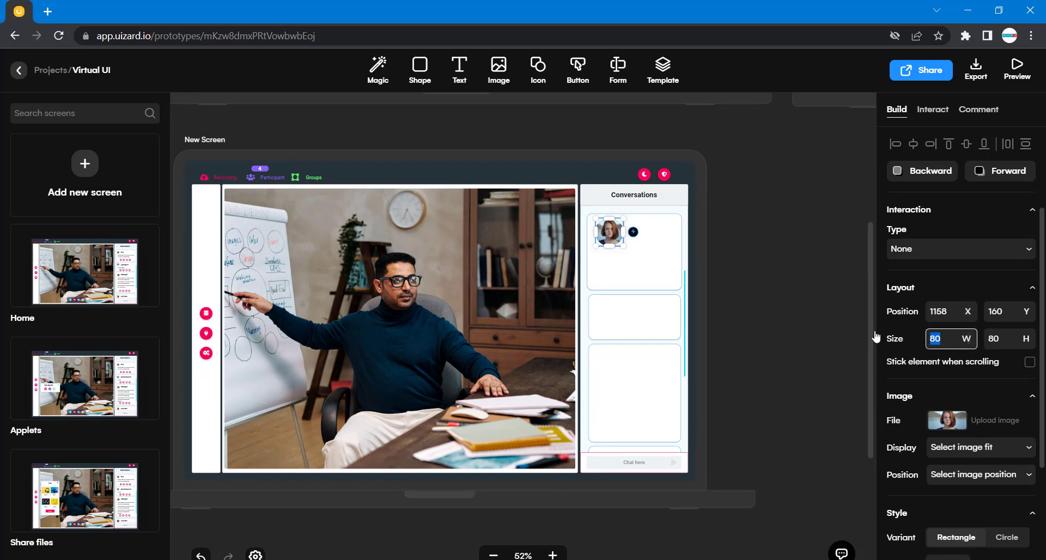
{"action": "type", "text": "30"}
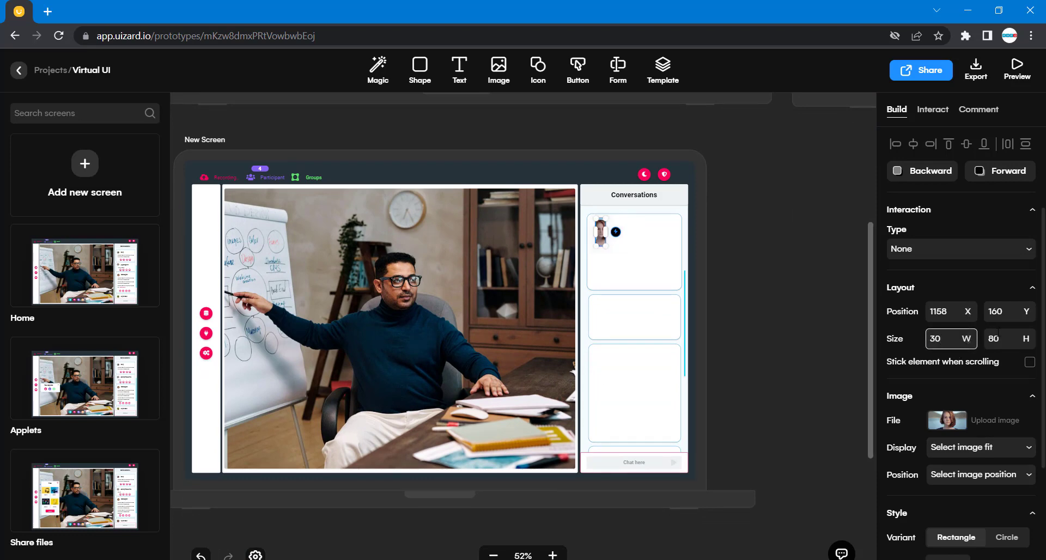
{"action": "type", "text": "30"}
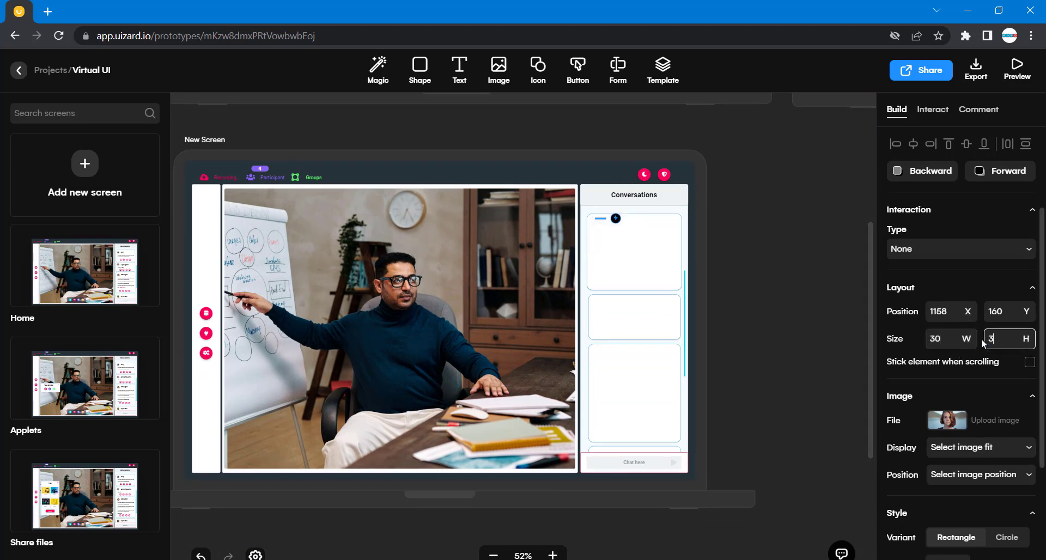
{"action": "left_click", "coordinate": [798, 321]}
Position the portrait in the upper-left corner of the first card at X 1153, Y 170, based on the Home screen's avatar.
{"action": "scroll", "coordinate": [798, 321], "scroll_direction": "up", "scroll_amount": 7}
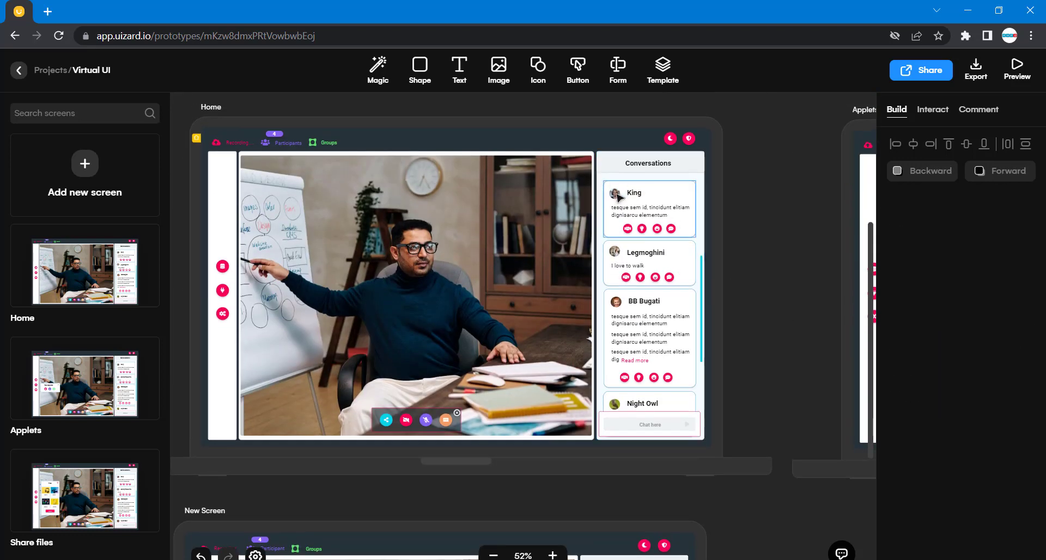
{"action": "left_click", "coordinate": [616, 194]}
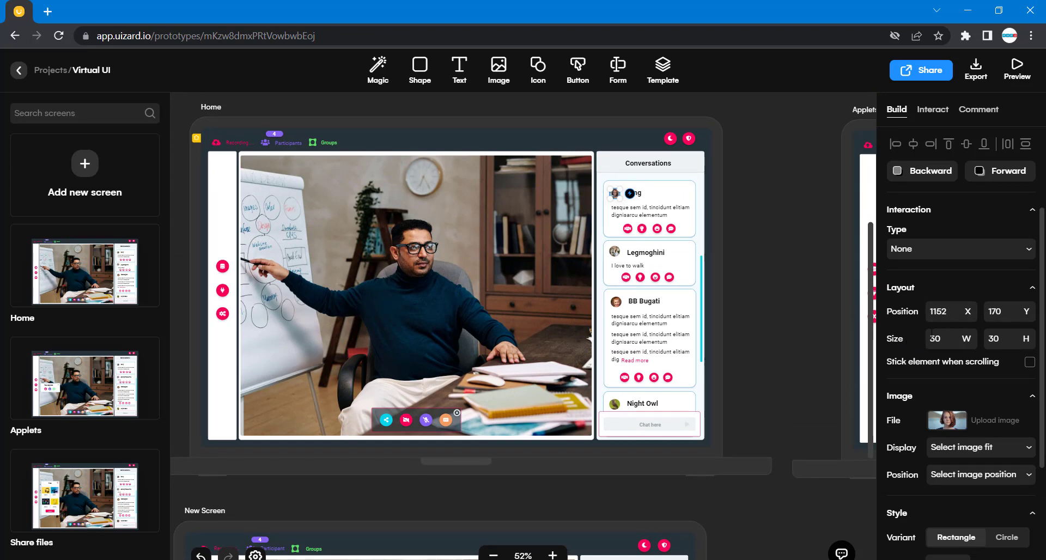
{"action": "scroll", "coordinate": [822, 351], "scroll_direction": "down", "scroll_amount": 5}
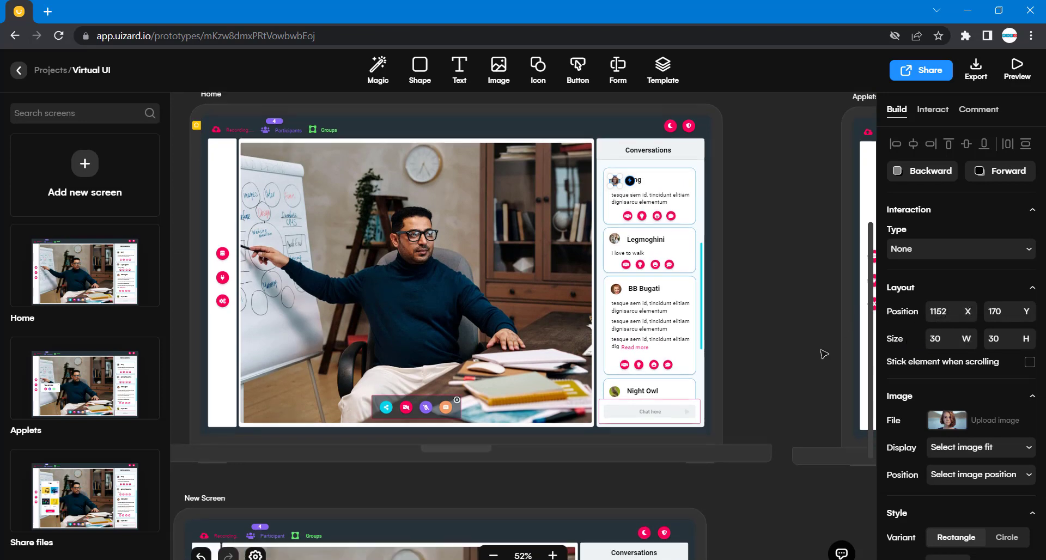
{"action": "left_click", "coordinate": [601, 393]}
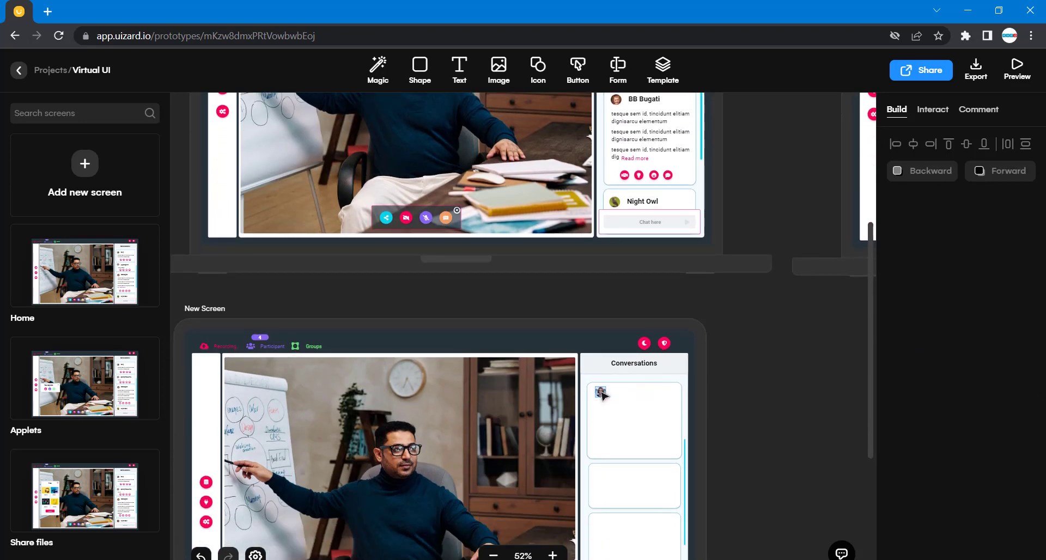
{"action": "left_click_drag", "start_coordinate": [601, 393], "coordinate": [602, 397]}
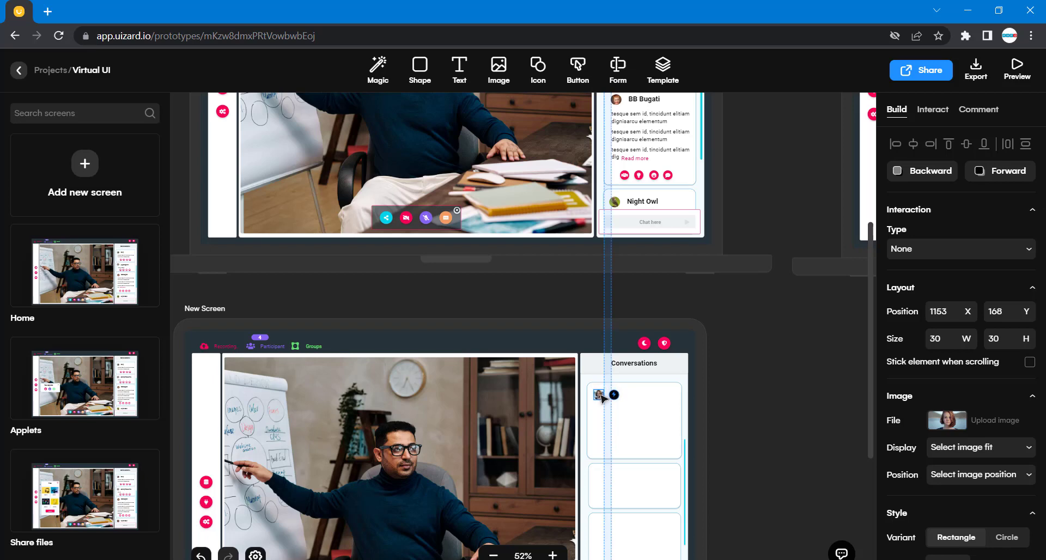
{"action": "left_click_drag", "start_coordinate": [603, 399], "coordinate": [603, 398]}
{"action": "left_click", "coordinate": [757, 405]}
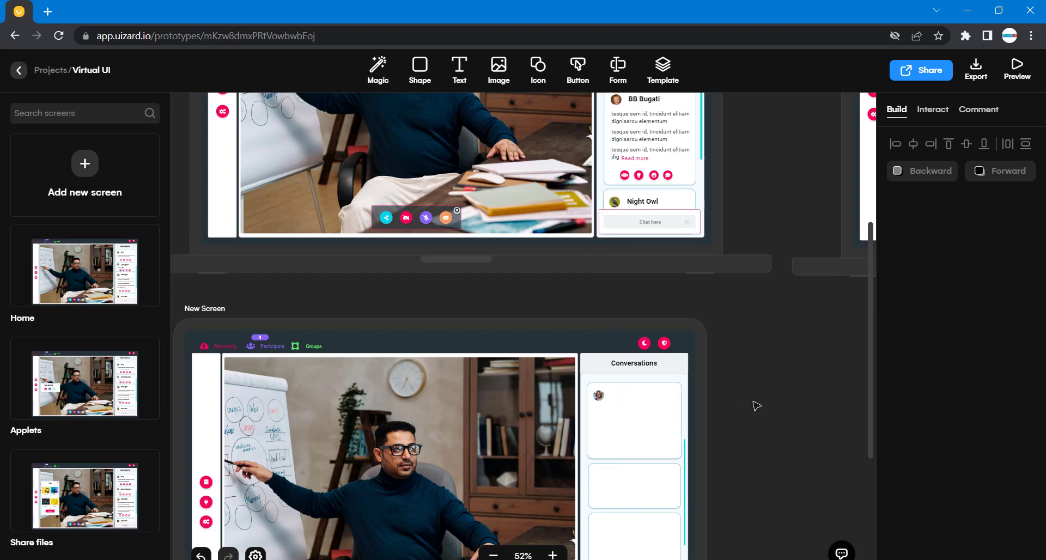
{"action": "left_click", "coordinate": [599, 396]}
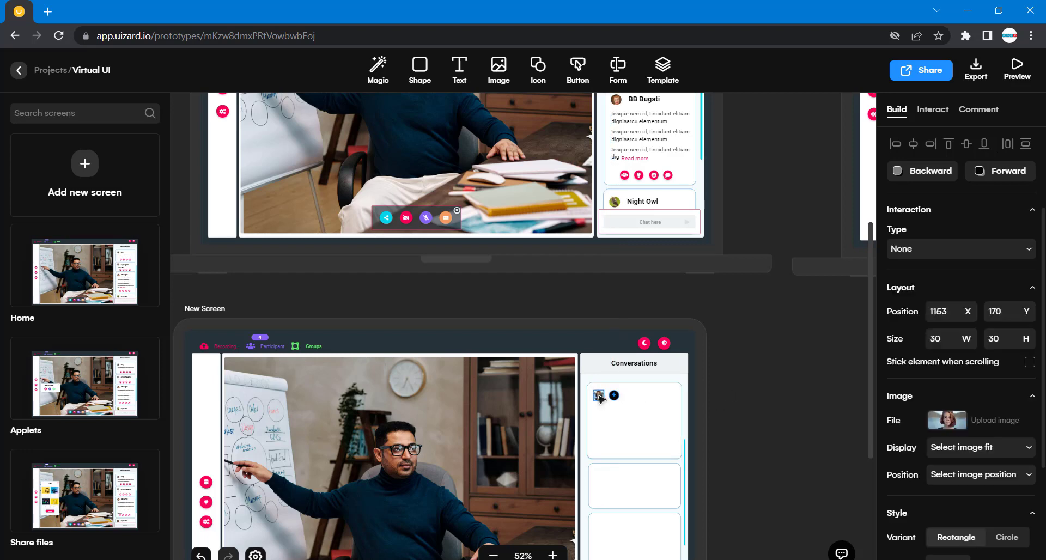
{"action": "left_click", "coordinate": [779, 400]}
Lower the portrait slightly inside the first conversation card, to Y 176.
{"action": "scroll", "coordinate": [779, 401], "scroll_direction": "up", "scroll_amount": 4}
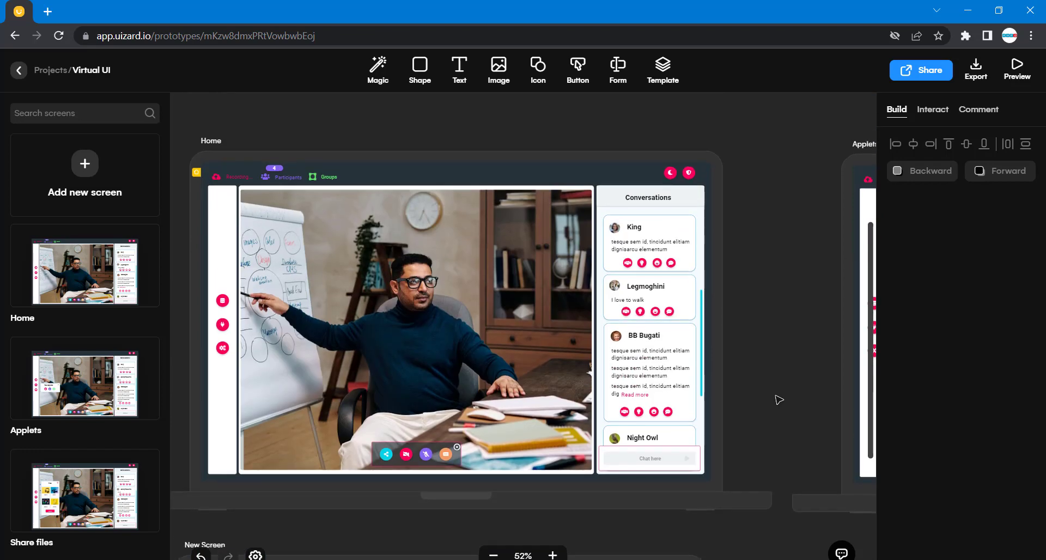
{"action": "scroll", "coordinate": [779, 400], "scroll_direction": "down", "scroll_amount": 5}
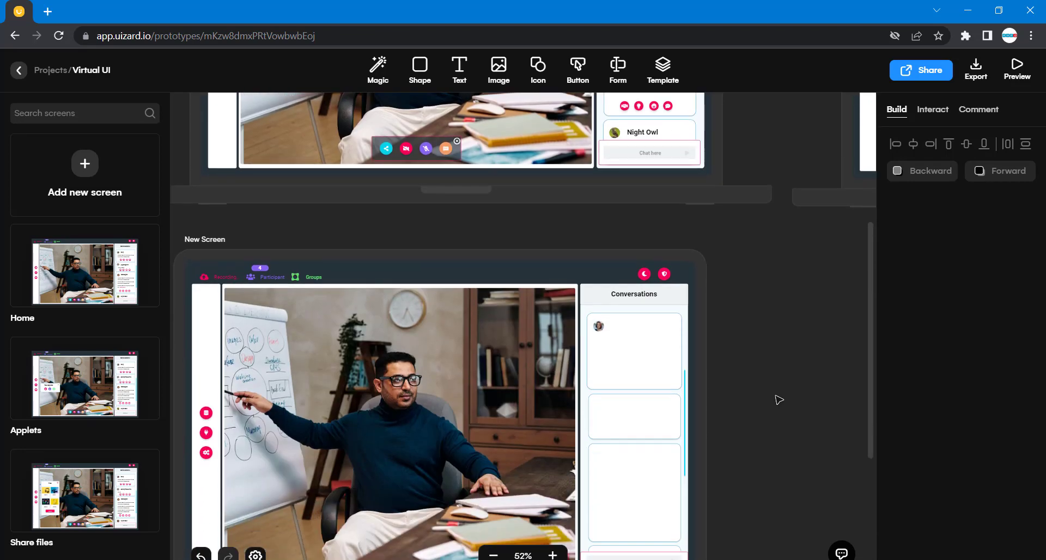
{"action": "left_click", "coordinate": [598, 327]}
{"action": "left_click_drag", "start_coordinate": [599, 328], "coordinate": [600, 330]}
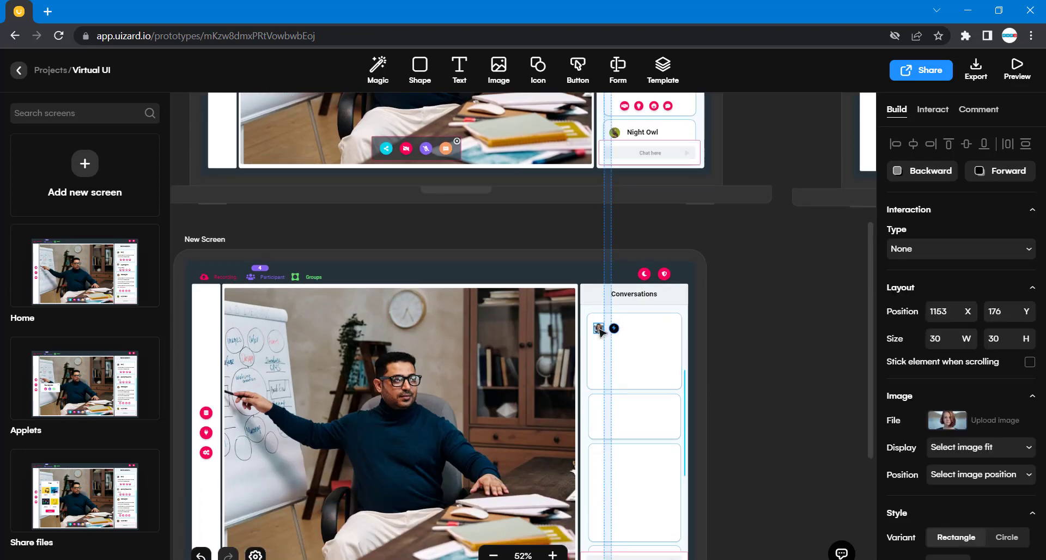
{"action": "left_click", "coordinate": [767, 326]}
Duplicate the new screen's Conversations heading beside the first card's portrait, at X 1203, Y 176.
{"action": "left_click", "coordinate": [629, 297]}
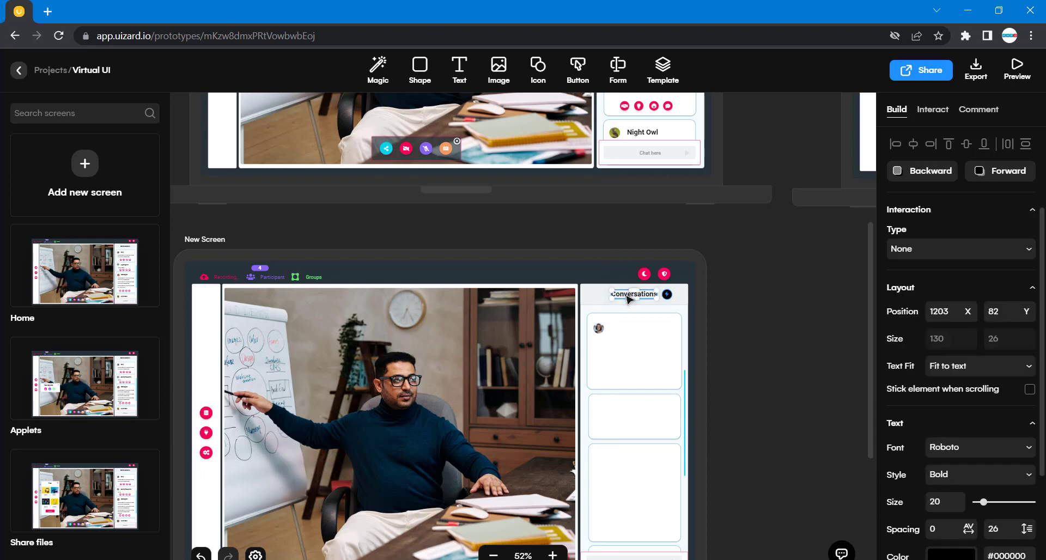
{"action": "left_click_drag", "start_coordinate": [628, 298], "coordinate": [631, 331]}
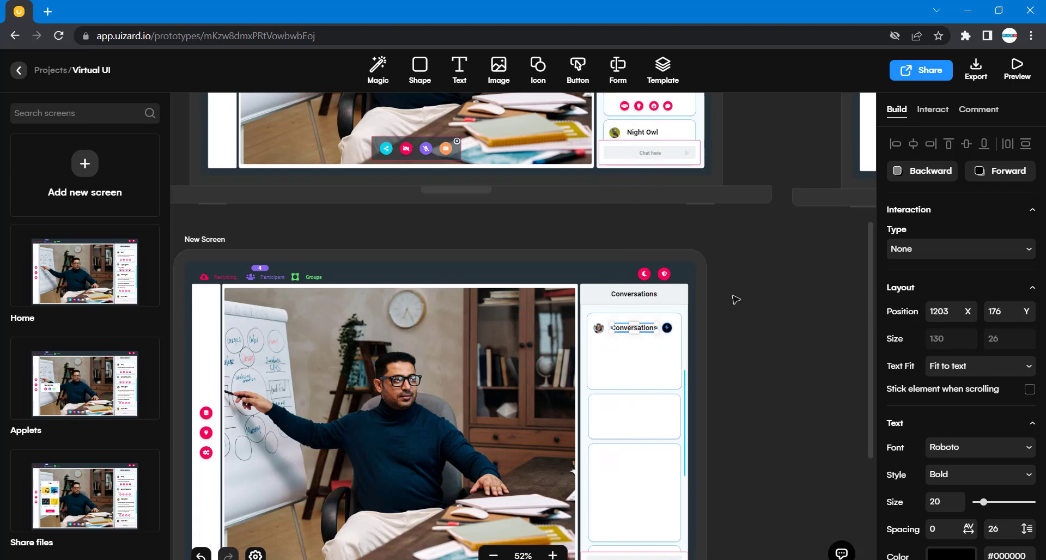
{"action": "left_click", "coordinate": [735, 298]}
{"action": "scroll", "coordinate": [736, 299], "scroll_direction": "up", "scroll_amount": 5}
{"action": "scroll", "coordinate": [735, 299], "scroll_direction": "down", "scroll_amount": 5}
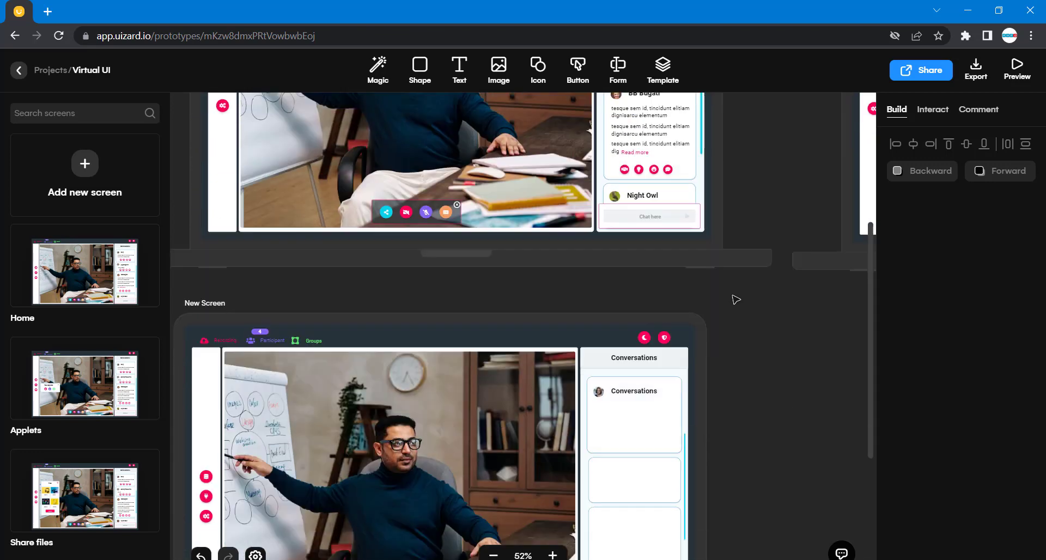
Replace the copied heading's text with the contact name used in the Home screen's first conversation card.
{"action": "double_click", "coordinate": [624, 314]}
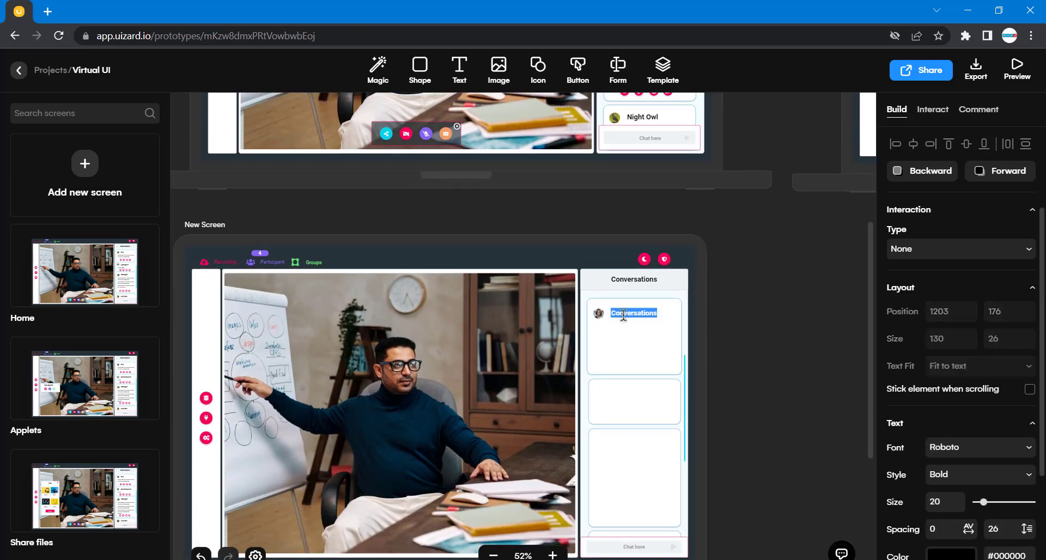
{"action": "type", "text": "King"}
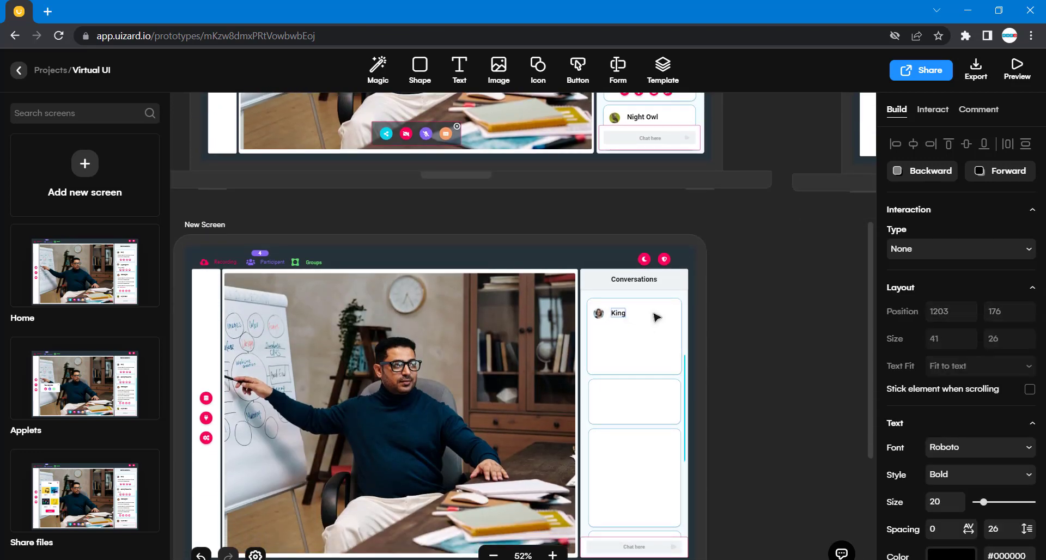
{"action": "left_click", "coordinate": [780, 345]}
Copy the two-line message text from the Home screen's first conversation card into the new screen's first card.
{"action": "scroll", "coordinate": [781, 345], "scroll_direction": "up", "scroll_amount": 5}
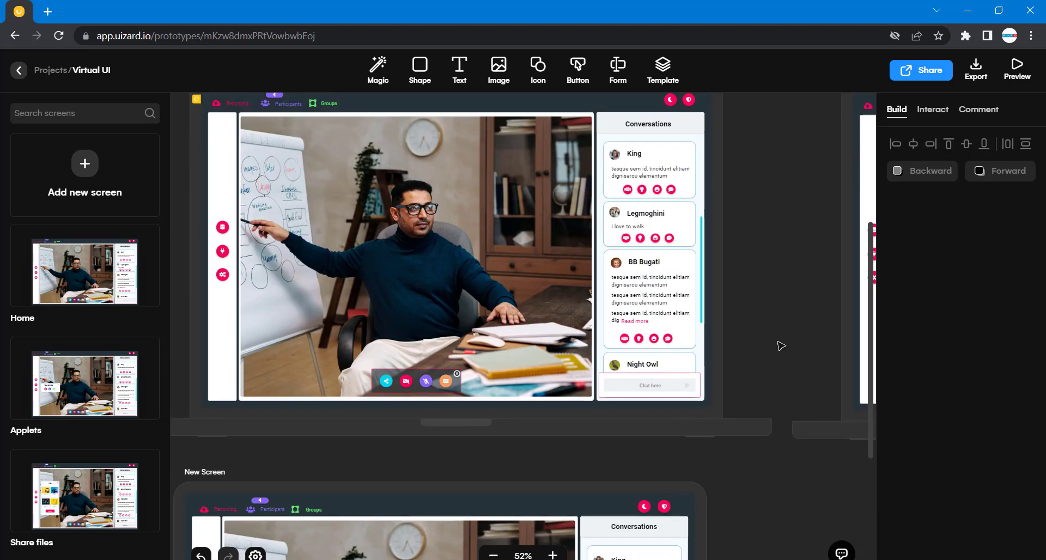
{"action": "scroll", "coordinate": [780, 346], "scroll_direction": "down", "scroll_amount": 1}
{"action": "left_click", "coordinate": [653, 120]}
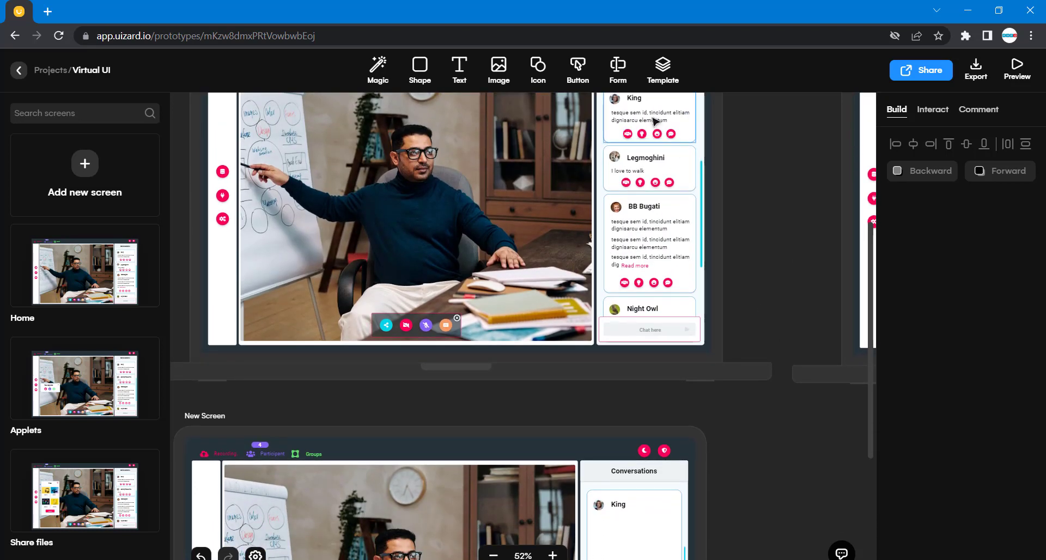
{"action": "left_click", "coordinate": [652, 116]}
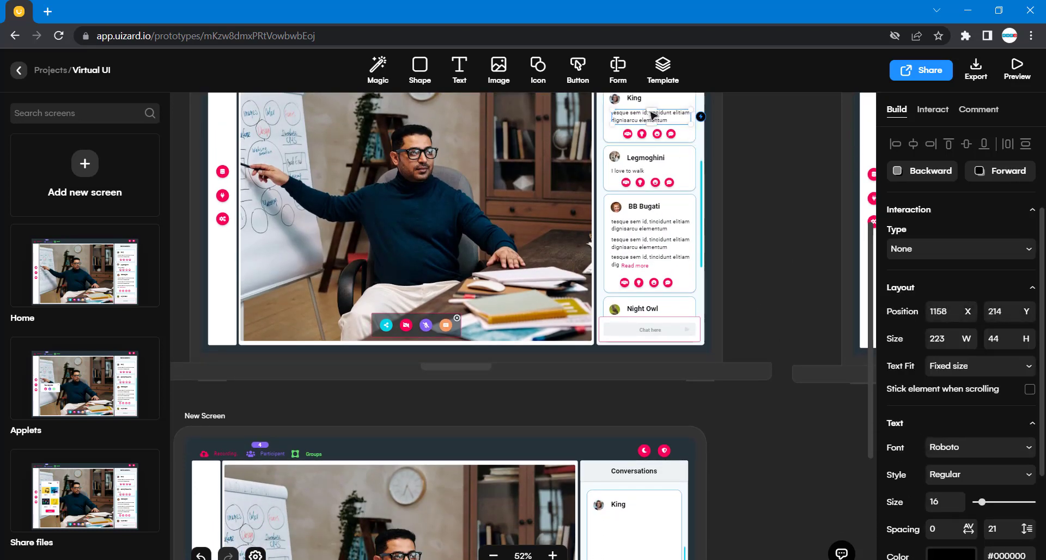
{"action": "left_click_drag", "start_coordinate": [674, 124], "coordinate": [647, 119]}
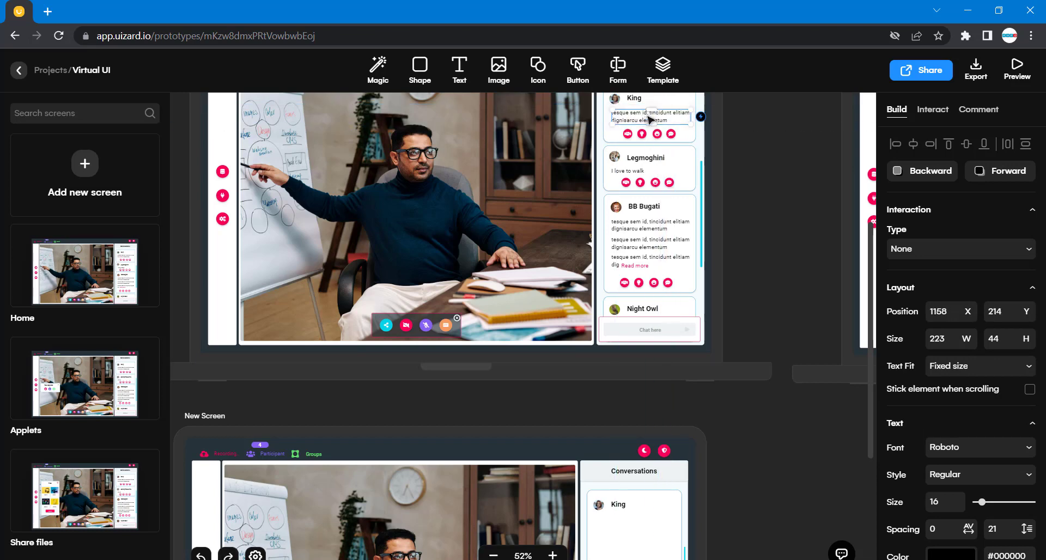
{"action": "scroll", "coordinate": [786, 434], "scroll_direction": "down", "scroll_amount": 5}
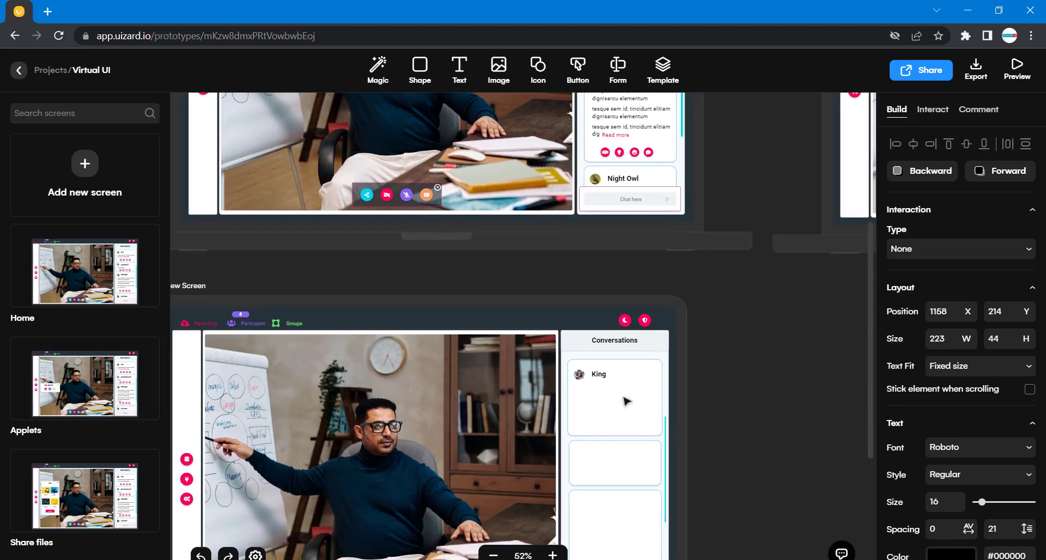
{"action": "key", "text": "ctrl+v"}
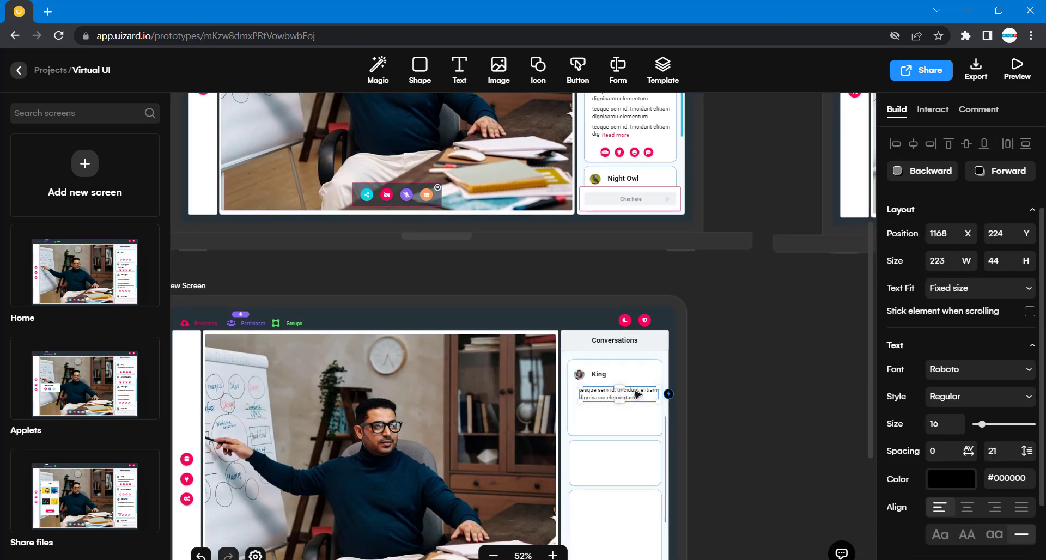
Align the pasted message text with the portrait's left edge, below the contact name at X 1153, Y 226.
{"action": "left_click_drag", "start_coordinate": [637, 393], "coordinate": [630, 394]}
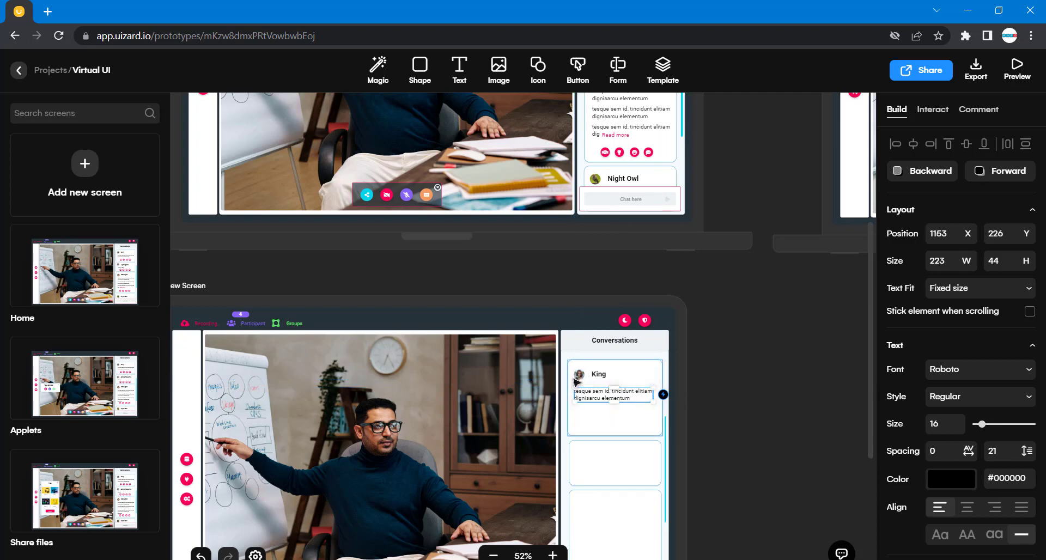
{"action": "left_click", "coordinate": [749, 404]}
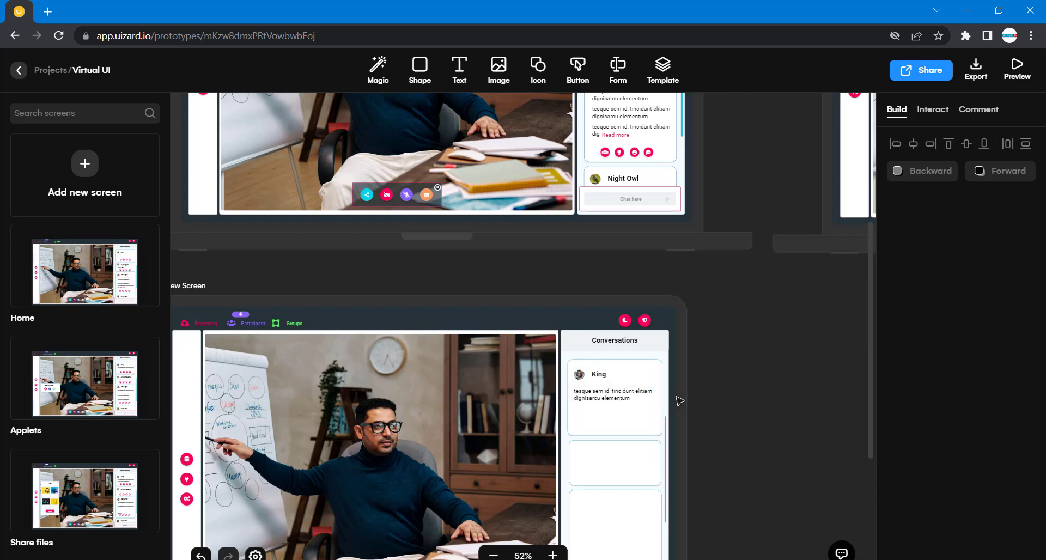
{"action": "left_click", "coordinate": [622, 396]}
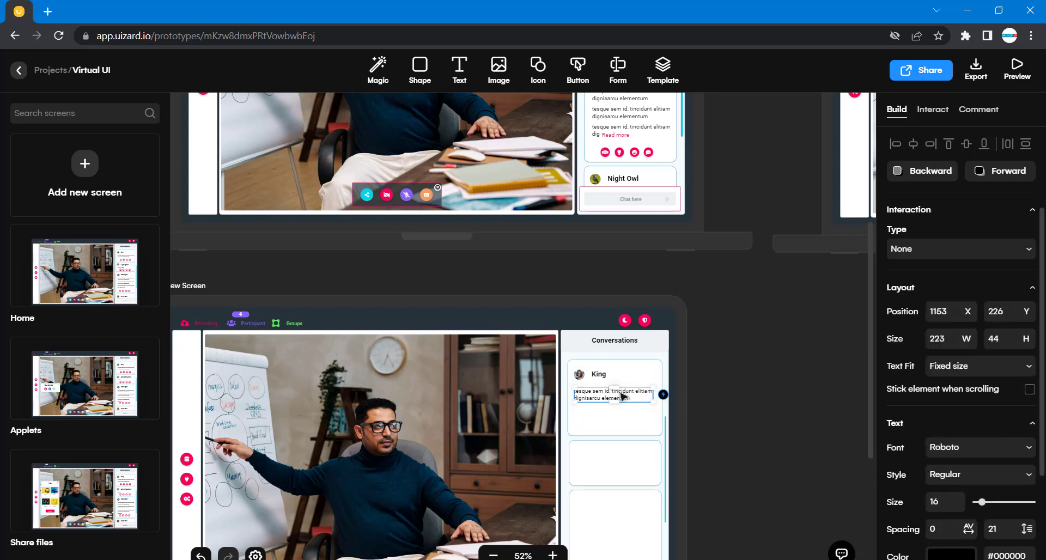
Centre the message text horizontally within the new screen's first conversation card.
{"action": "left_click", "coordinate": [754, 393]}
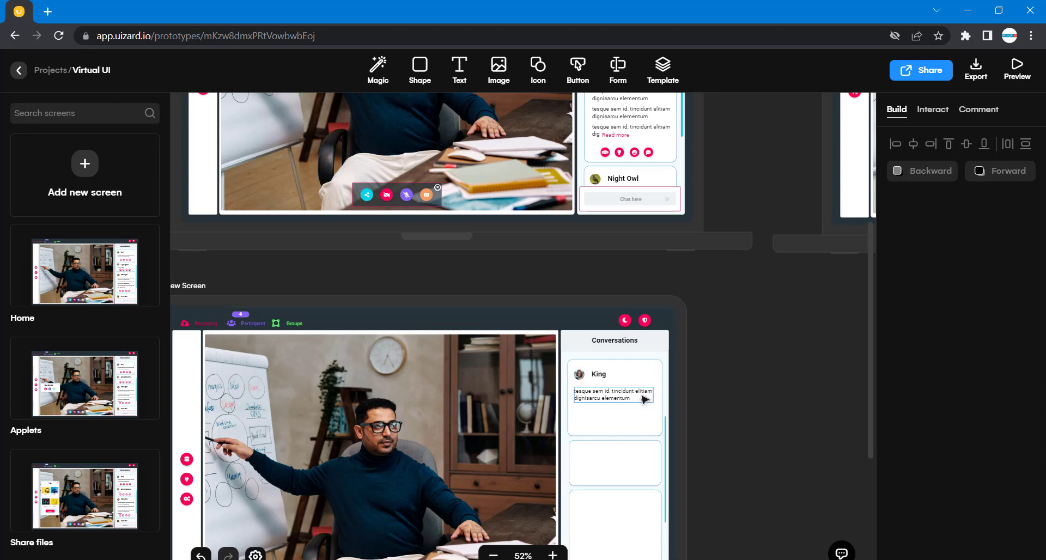
{"action": "left_click", "coordinate": [616, 398]}
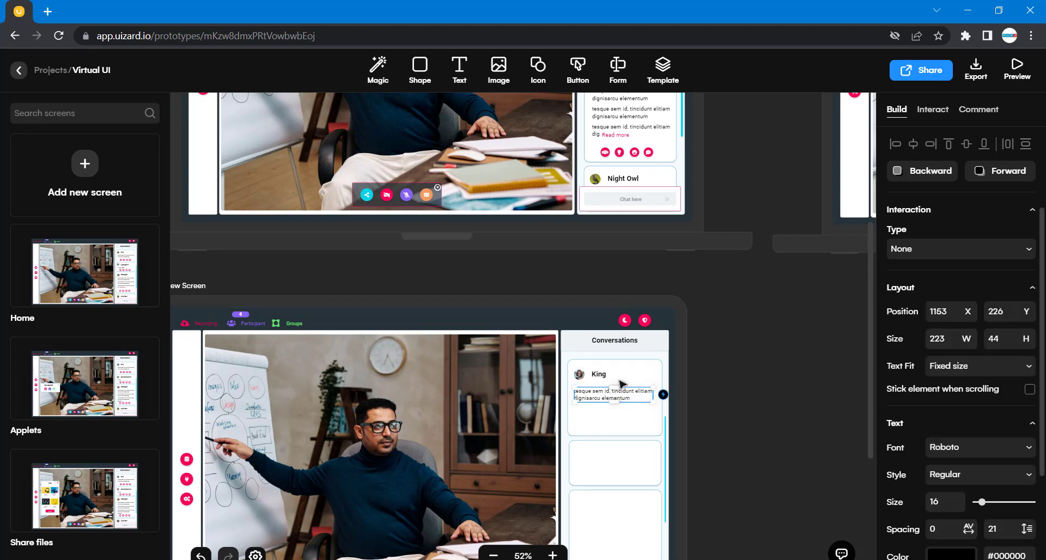
{"action": "left_click", "coordinate": [628, 371], "text": "shift"}
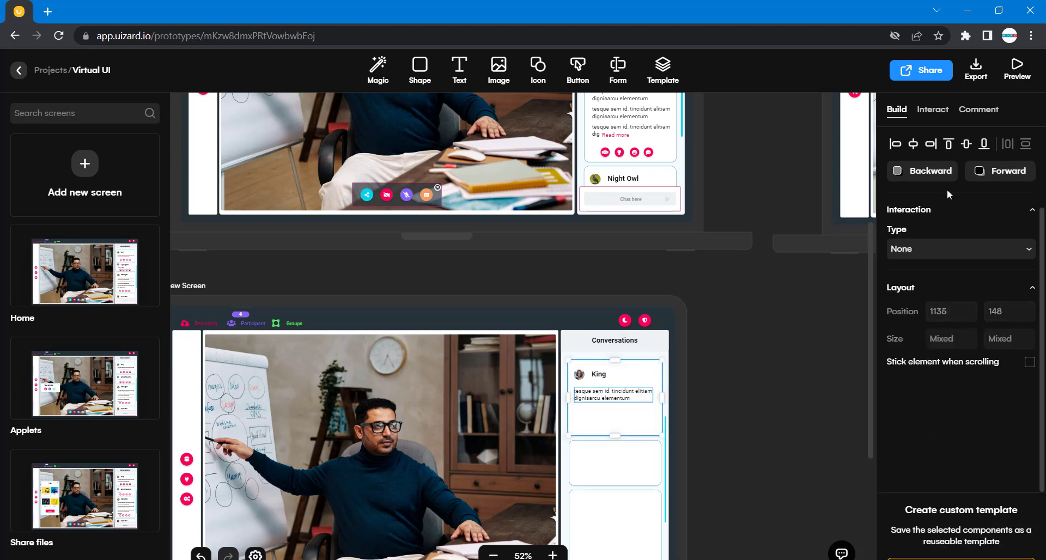
{"action": "left_click", "coordinate": [913, 146]}
{"action": "left_click", "coordinate": [793, 270]}
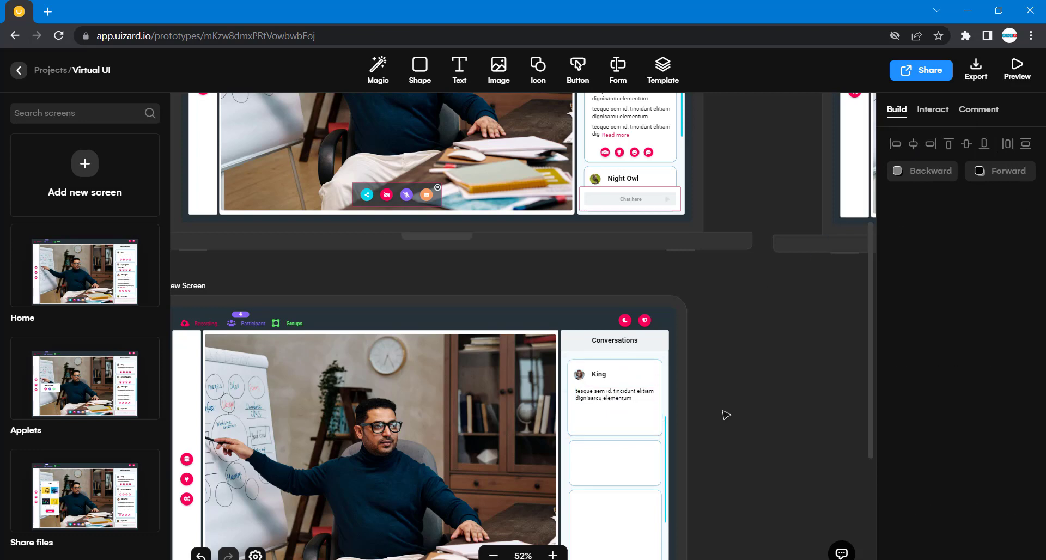
Add a primary button-style Handshake icon below the message in the new screen's first card, at X 1167, Y 308.
{"action": "scroll", "coordinate": [752, 387], "scroll_direction": "up", "scroll_amount": 2}
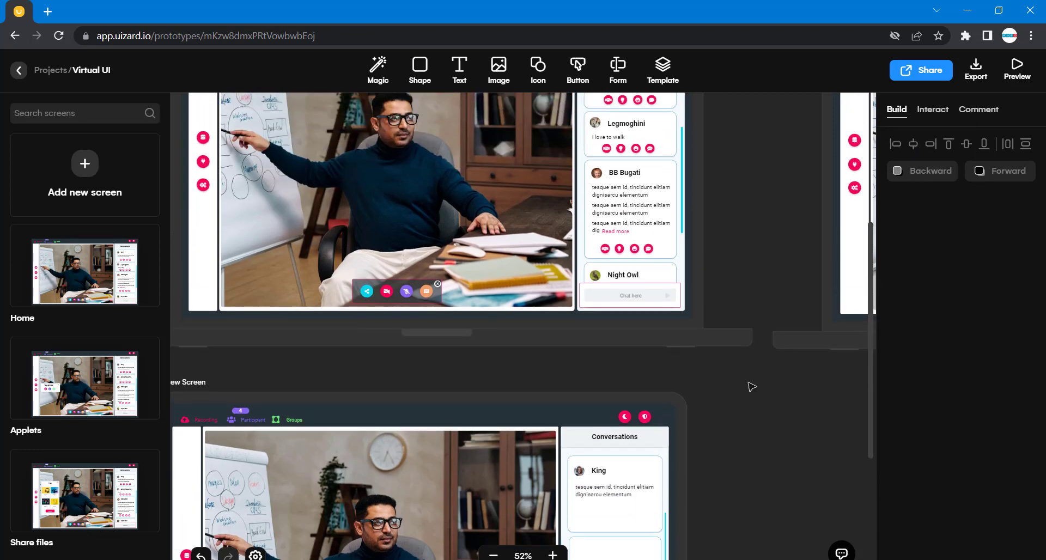
{"action": "scroll", "coordinate": [751, 386], "scroll_direction": "up", "scroll_amount": 1}
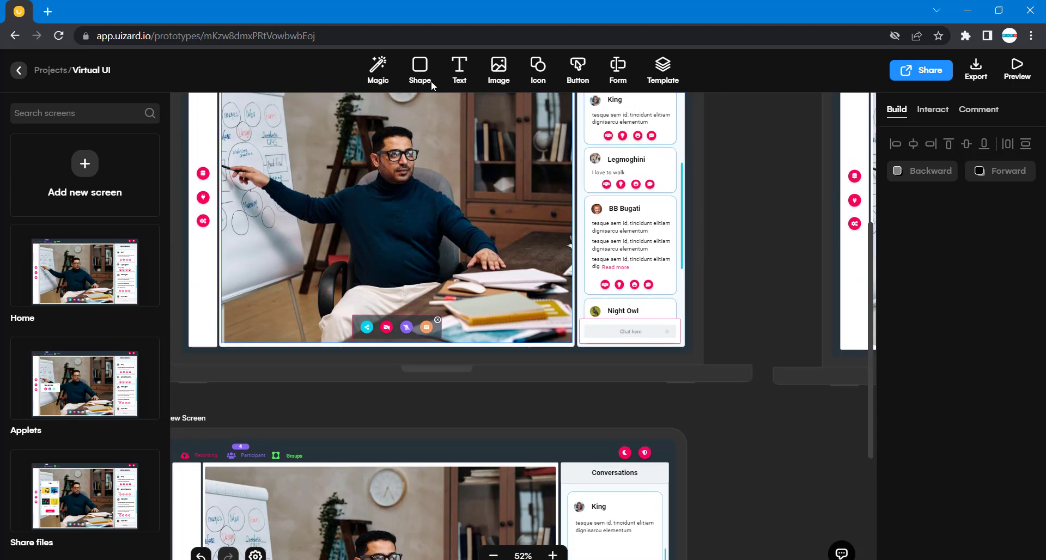
{"action": "double_click", "coordinate": [609, 136]}
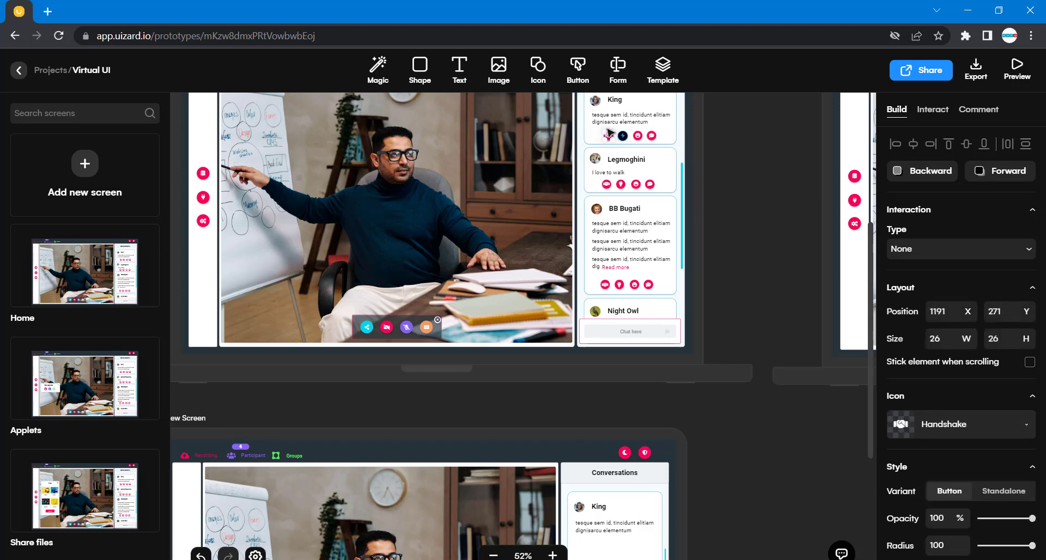
{"action": "left_click", "coordinate": [719, 168]}
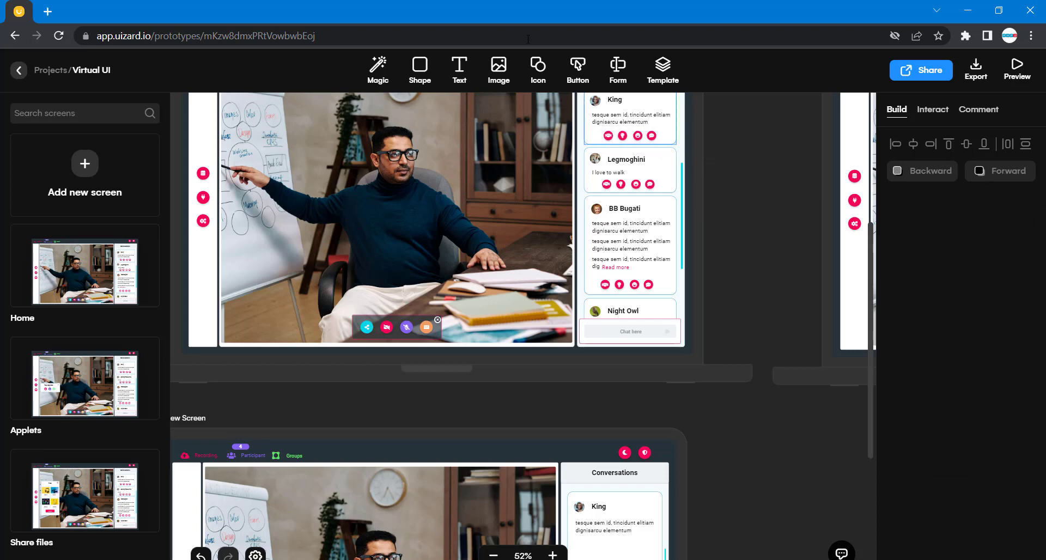
{"action": "left_click", "coordinate": [538, 66]}
{"action": "type", "text": "ha"}
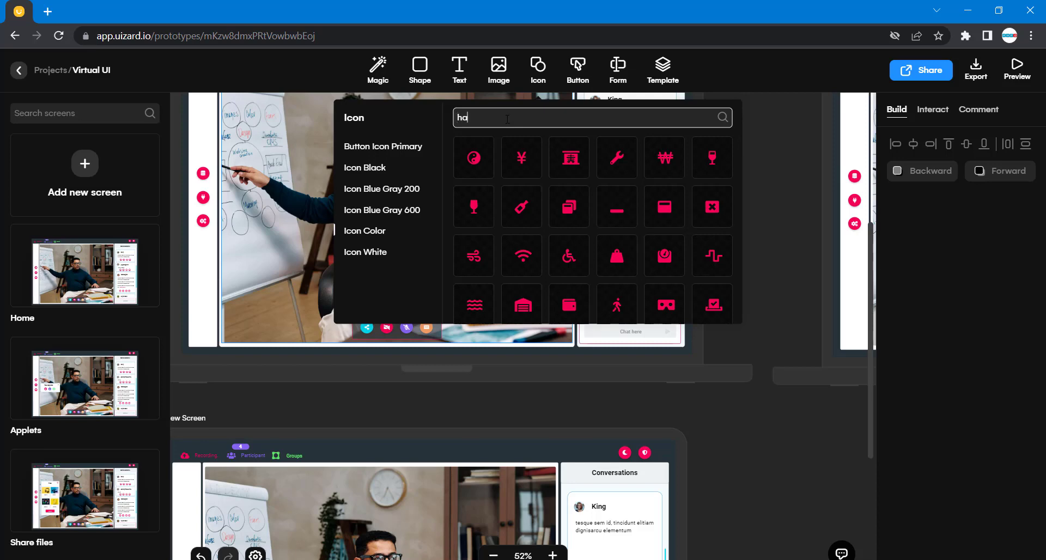
{"action": "type", "text": "ndshae"}
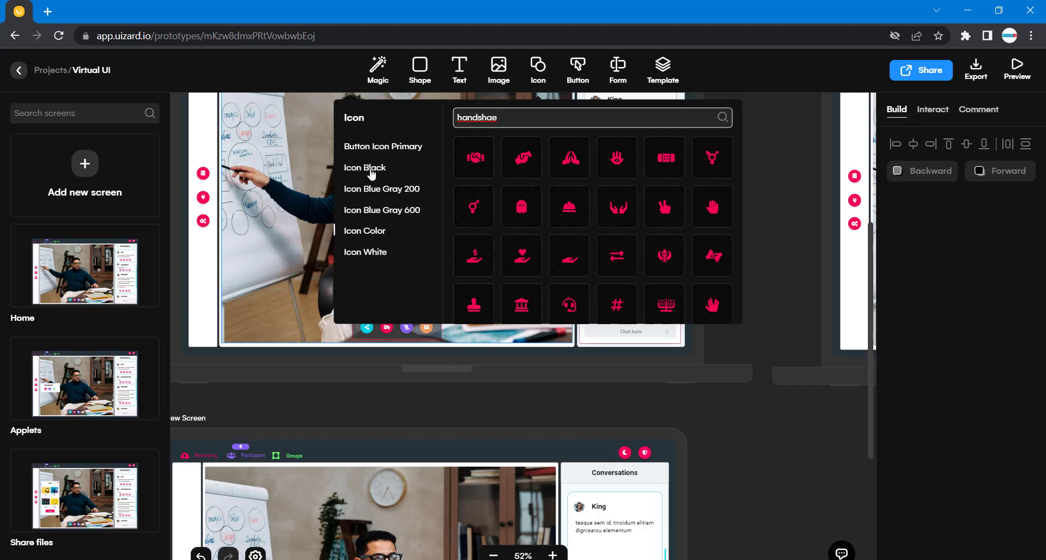
{"action": "left_click", "coordinate": [371, 150]}
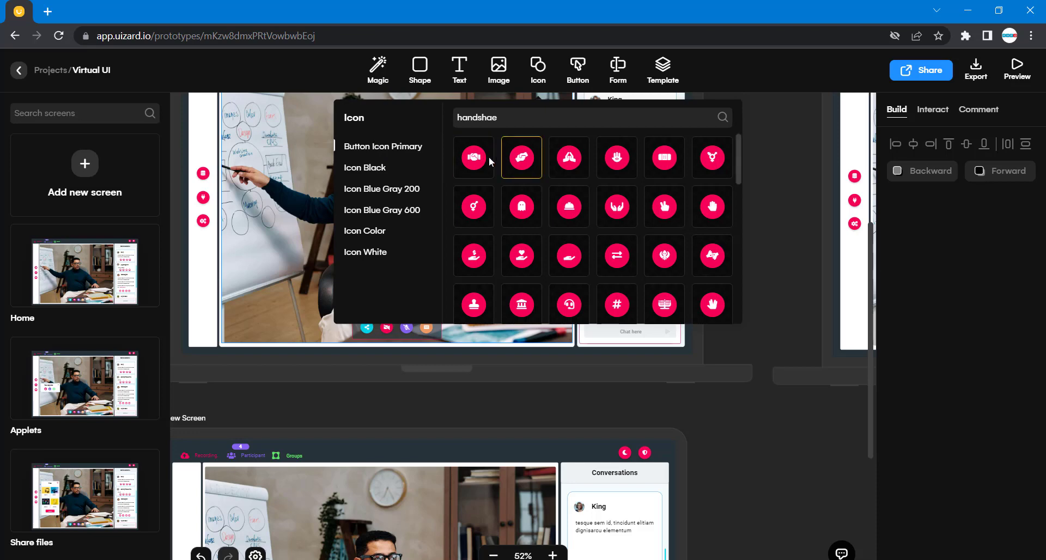
{"action": "left_click", "coordinate": [474, 158]}
{"action": "left_click_drag", "start_coordinate": [592, 354], "coordinate": [579, 524]}
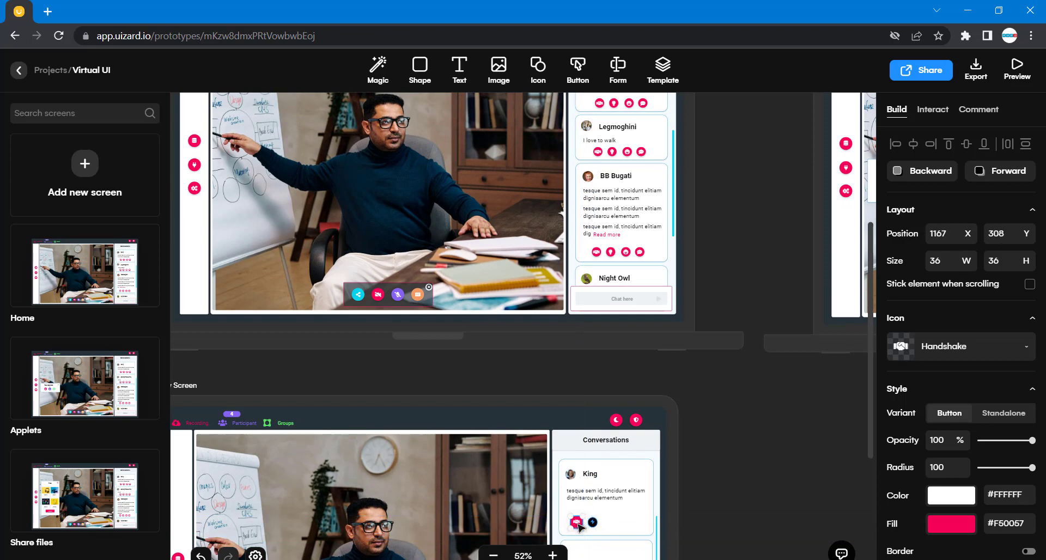
Add a primary button-style Lightbulb icon beside the handshake icon in the first card, at X 1223, Y 320.
{"action": "left_click", "coordinate": [614, 103]}
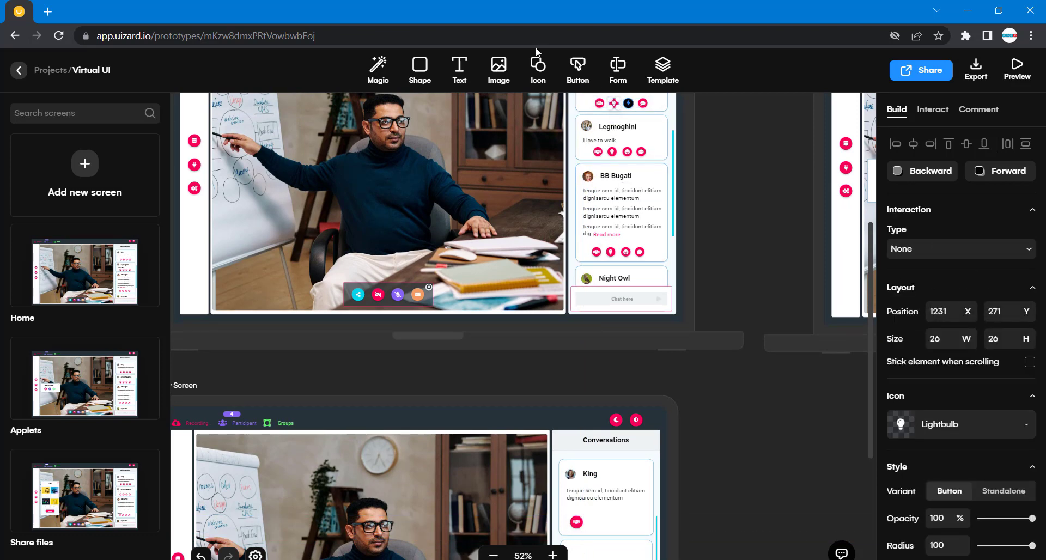
{"action": "left_click", "coordinate": [538, 68]}
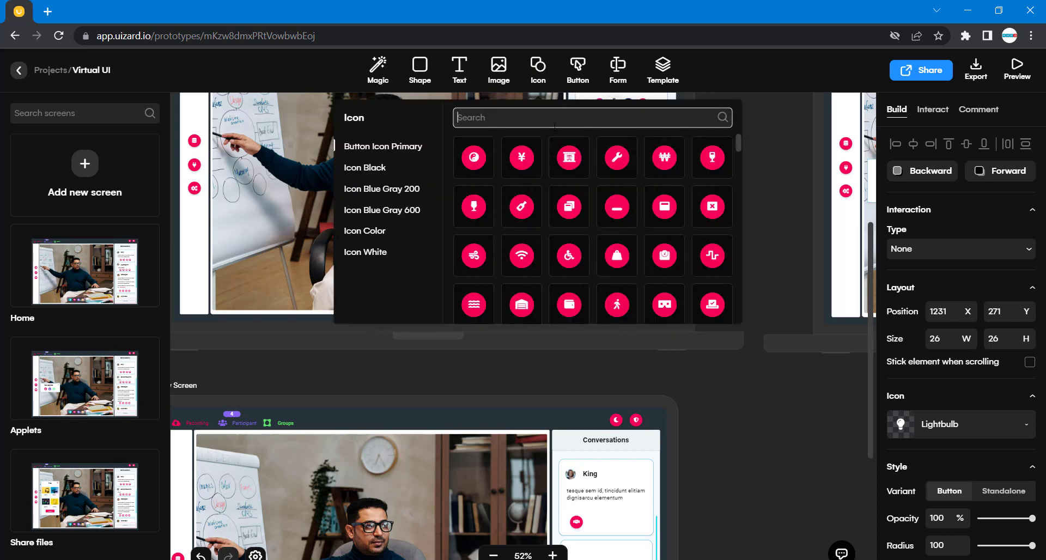
{"action": "type", "text": "ligh"}
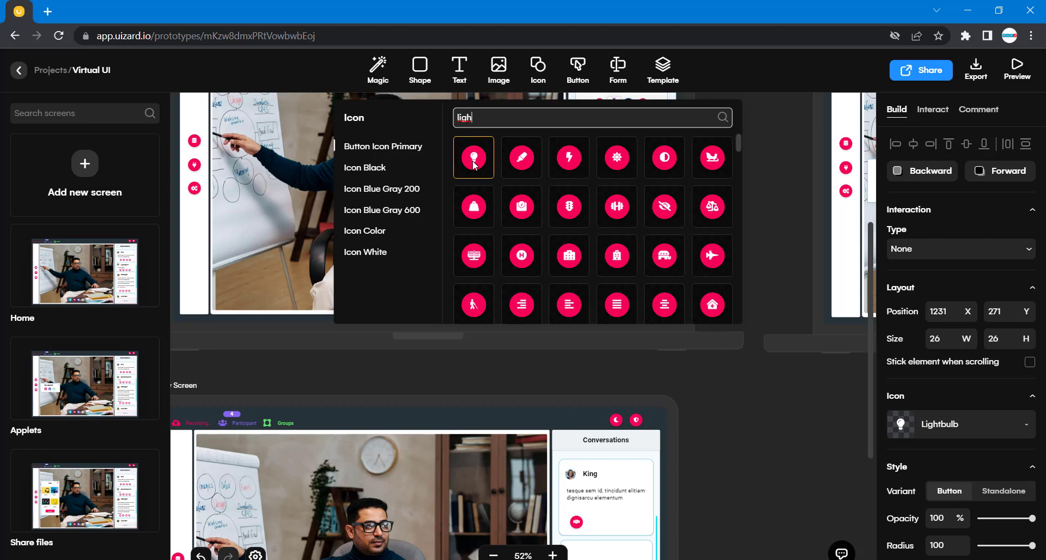
{"action": "left_click_drag", "start_coordinate": [474, 159], "coordinate": [596, 527]}
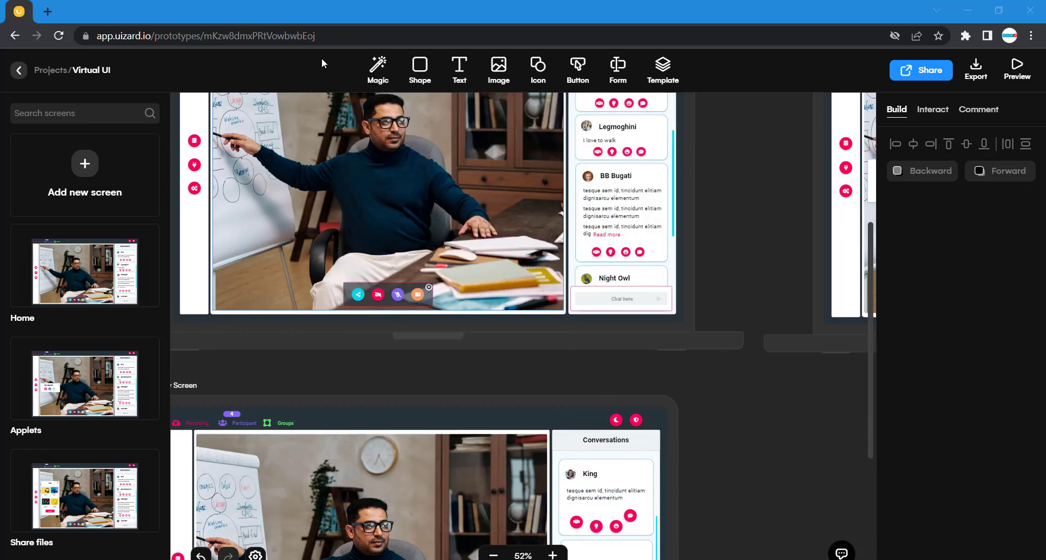
Inspect the icons in the new screen's first card and the size of the comment icon in the Home screen's first card.
{"action": "left_click", "coordinate": [576, 523]}
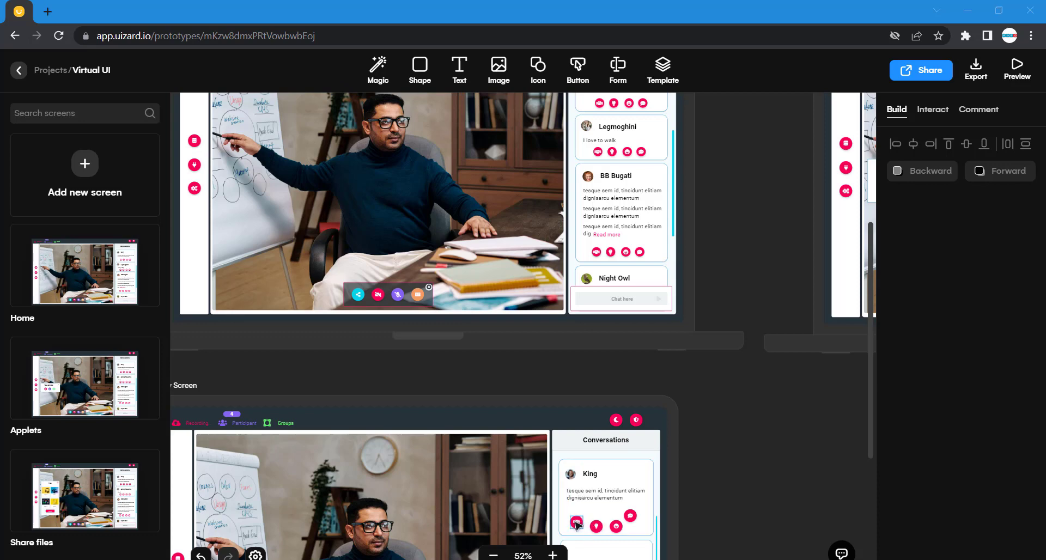
{"action": "left_click", "coordinate": [599, 528]}
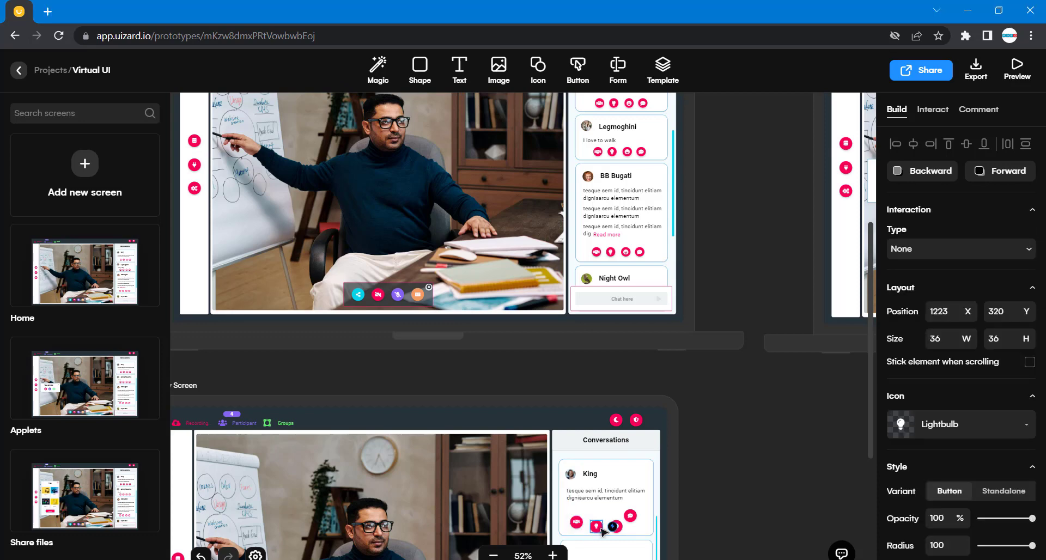
{"action": "left_click_drag", "start_coordinate": [603, 531], "coordinate": [623, 529]}
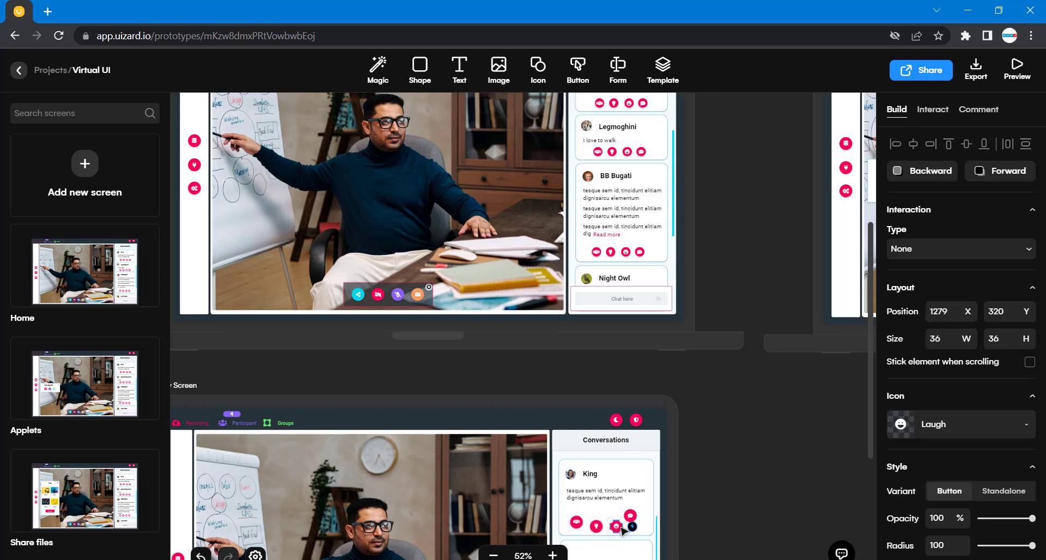
{"action": "left_click", "coordinate": [636, 515]}
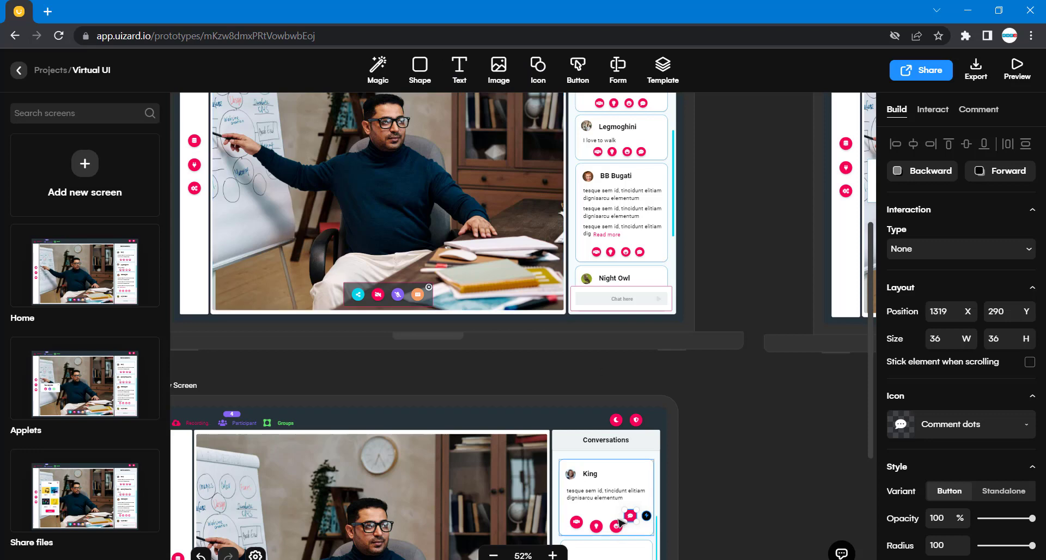
{"action": "left_click", "coordinate": [718, 525]}
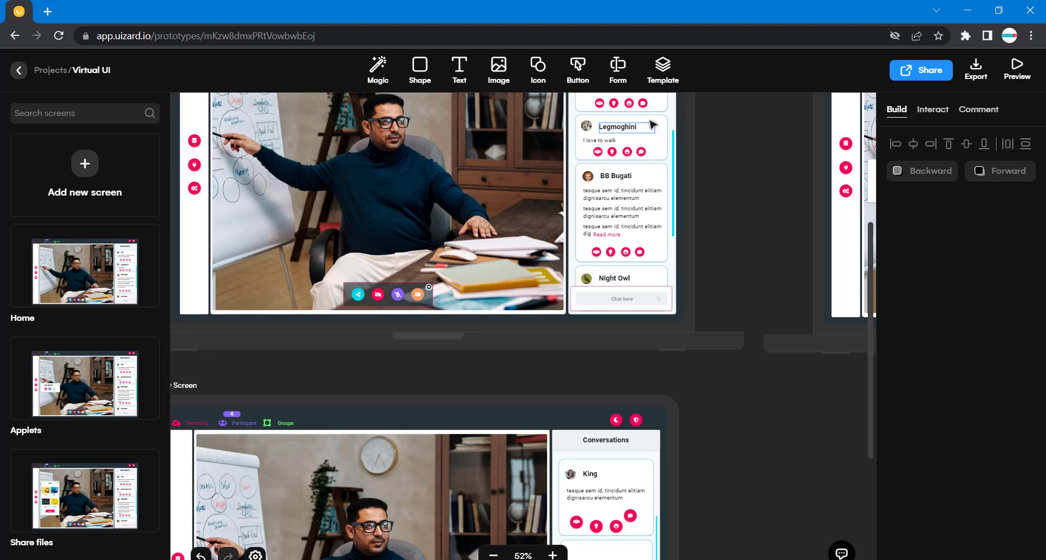
{"action": "left_click", "coordinate": [644, 104]}
{"action": "left_click", "coordinate": [644, 104]}
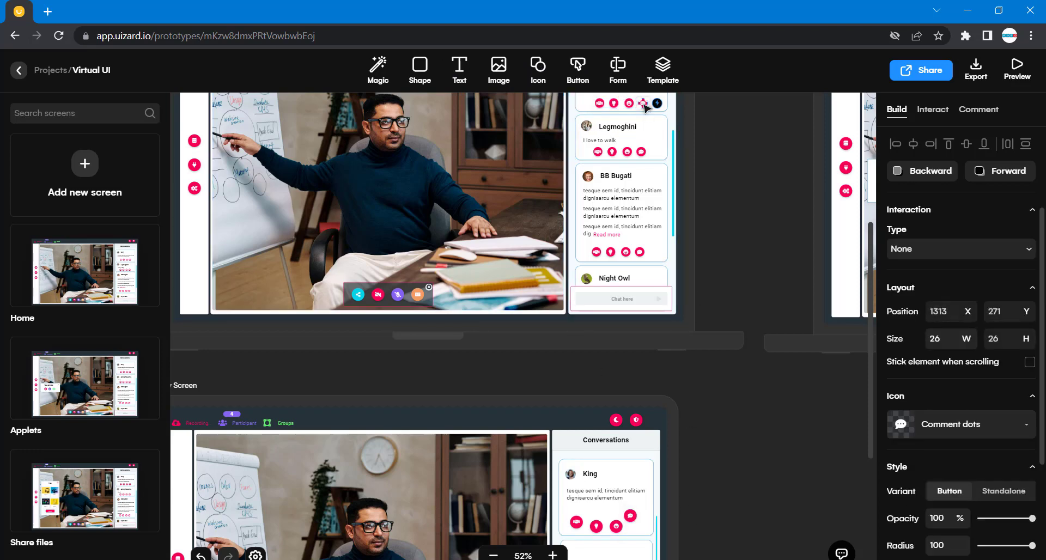
{"action": "scroll", "coordinate": [848, 427], "scroll_direction": "down", "scroll_amount": 4}
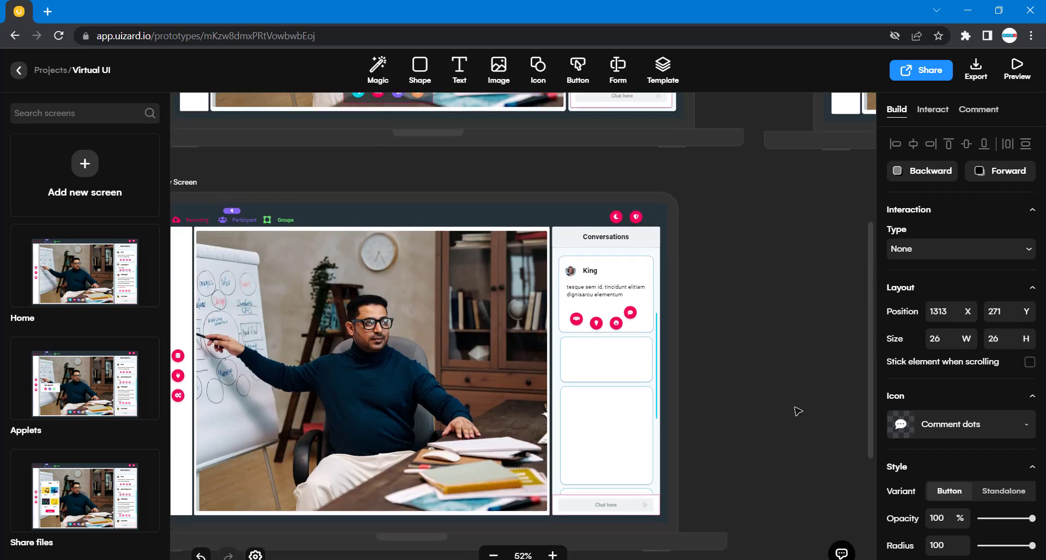
Resize the Comment dots icon in the new screen's first card to 26 by 26.
{"action": "left_click", "coordinate": [630, 306]}
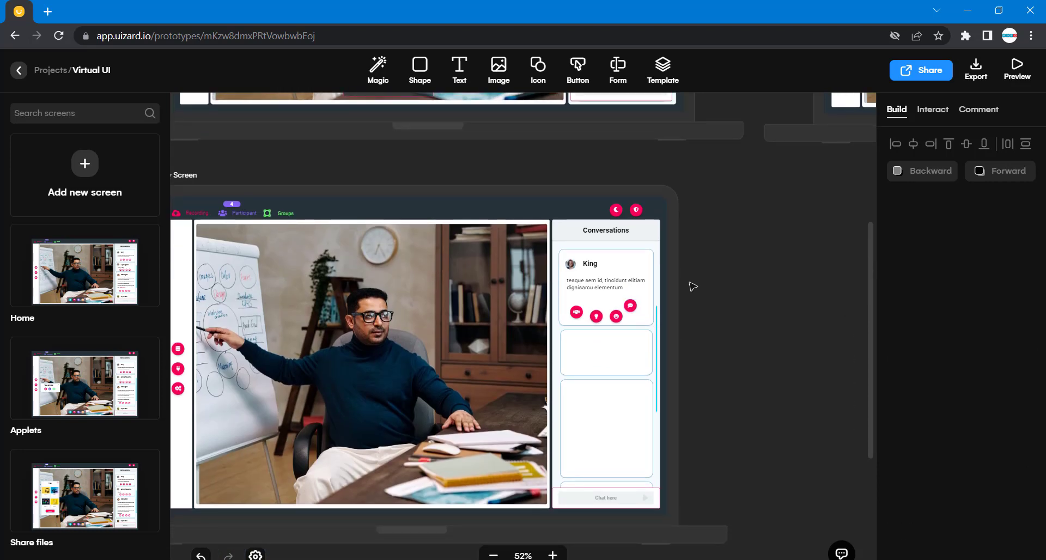
{"action": "left_click", "coordinate": [632, 307]}
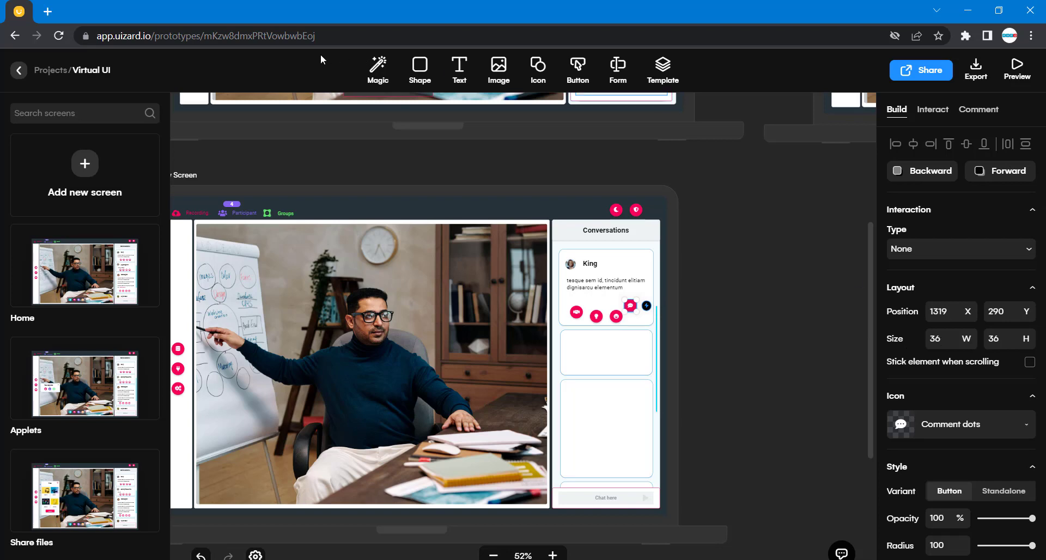
{"action": "double_click", "coordinate": [935, 339]}
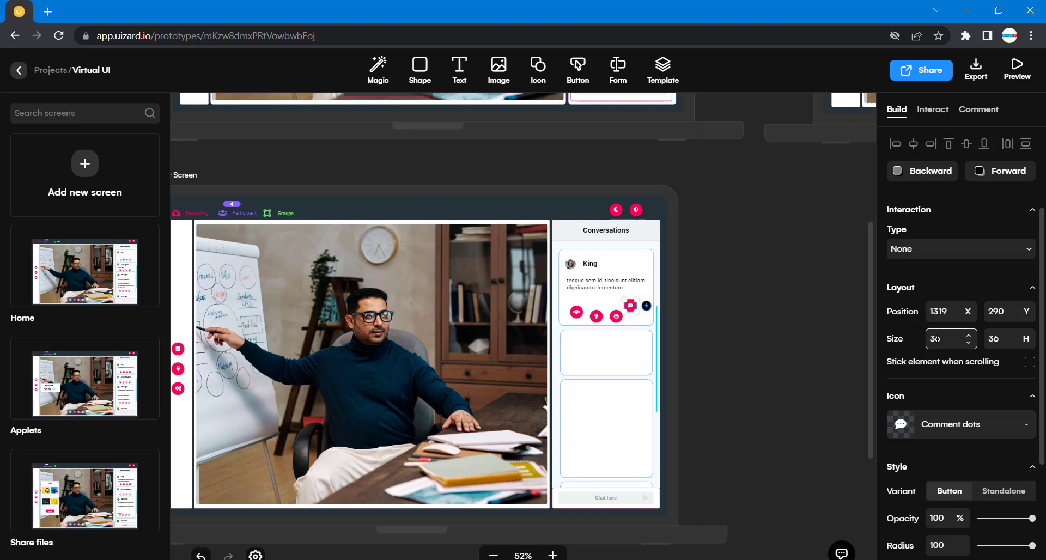
{"action": "type", "text": "26"}
{"action": "double_click", "coordinate": [993, 339]}
{"action": "type", "text": "26"}
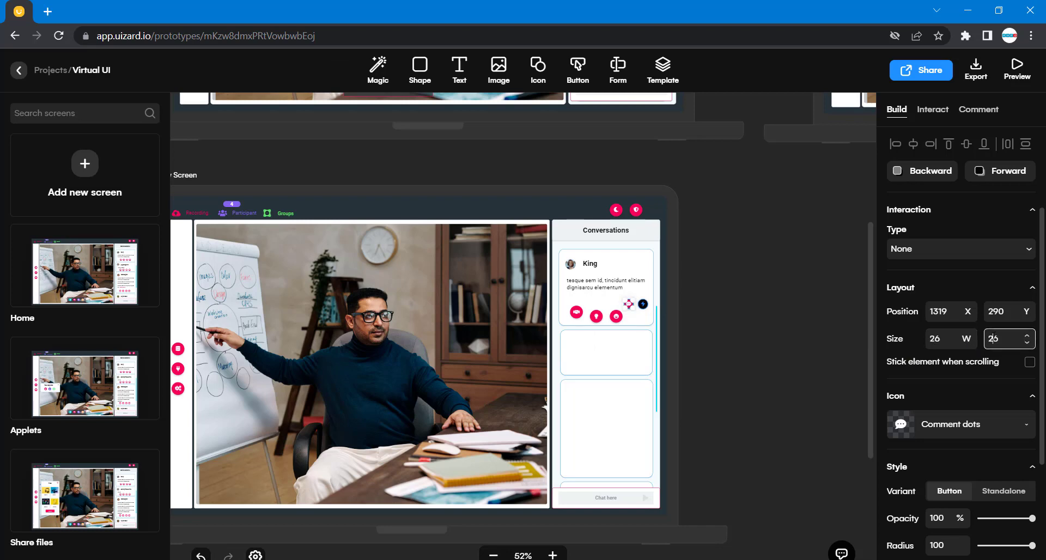
{"action": "left_click", "coordinate": [812, 348]}
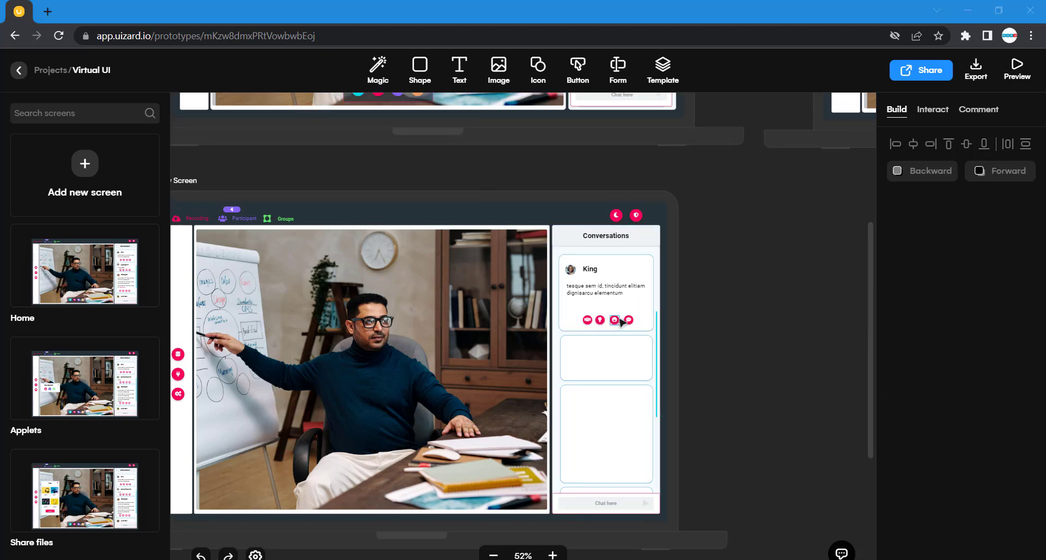
Align the first card's four icons in one row by their vertical middles and move the grouped row to X 1198, Y 320.
{"action": "left_click_drag", "start_coordinate": [629, 322], "coordinate": [629, 319]}
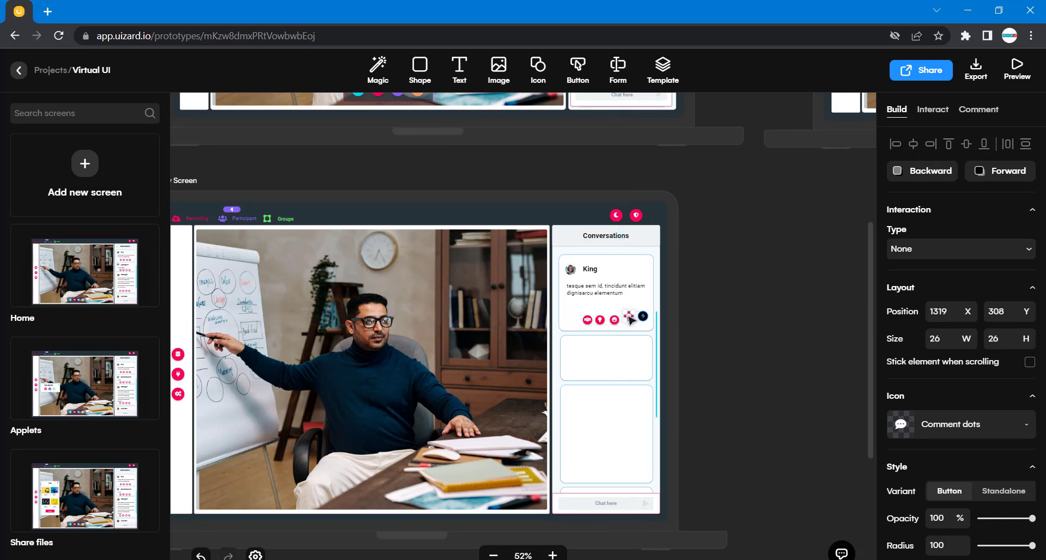
{"action": "left_click", "coordinate": [613, 320], "text": "shift"}
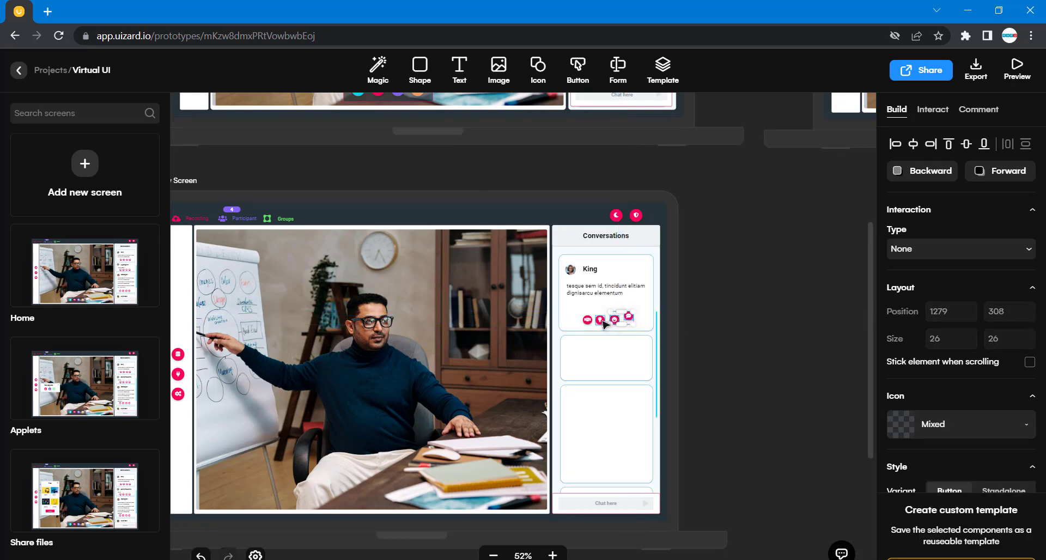
{"action": "left_click", "coordinate": [600, 320], "text": "shift"}
{"action": "left_click", "coordinate": [587, 320], "text": "shift"}
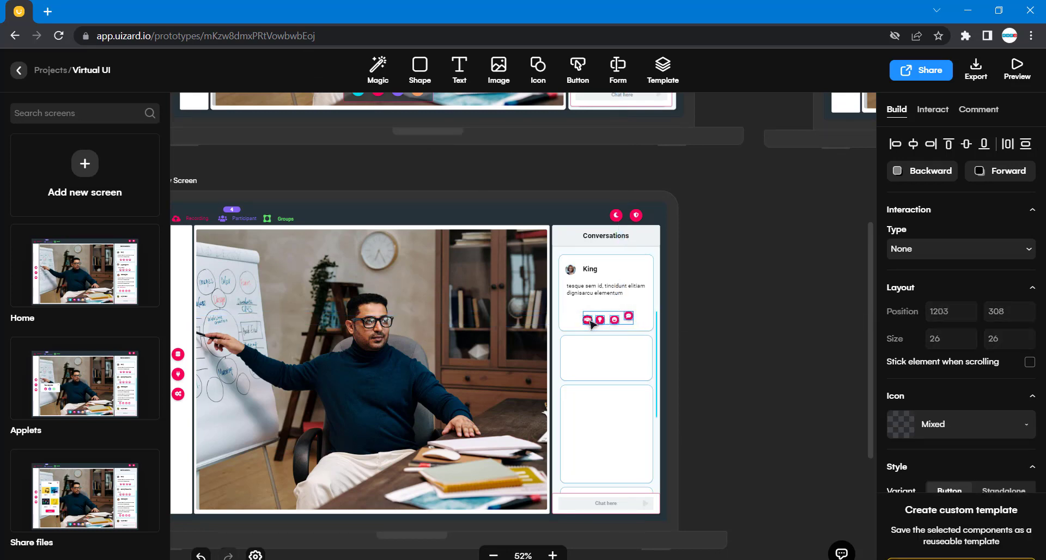
{"action": "left_click", "coordinate": [966, 145]}
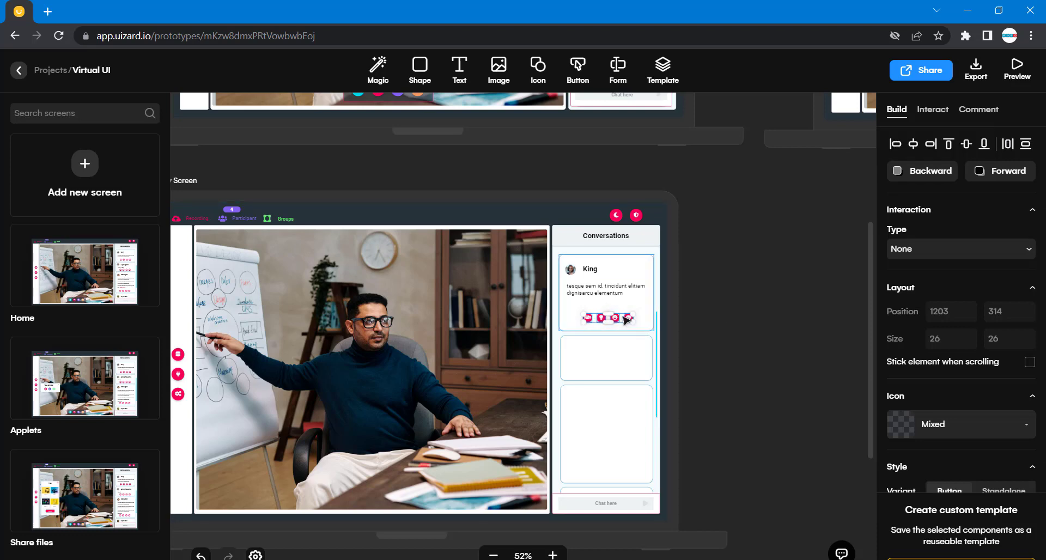
{"action": "left_click", "coordinate": [722, 345]}
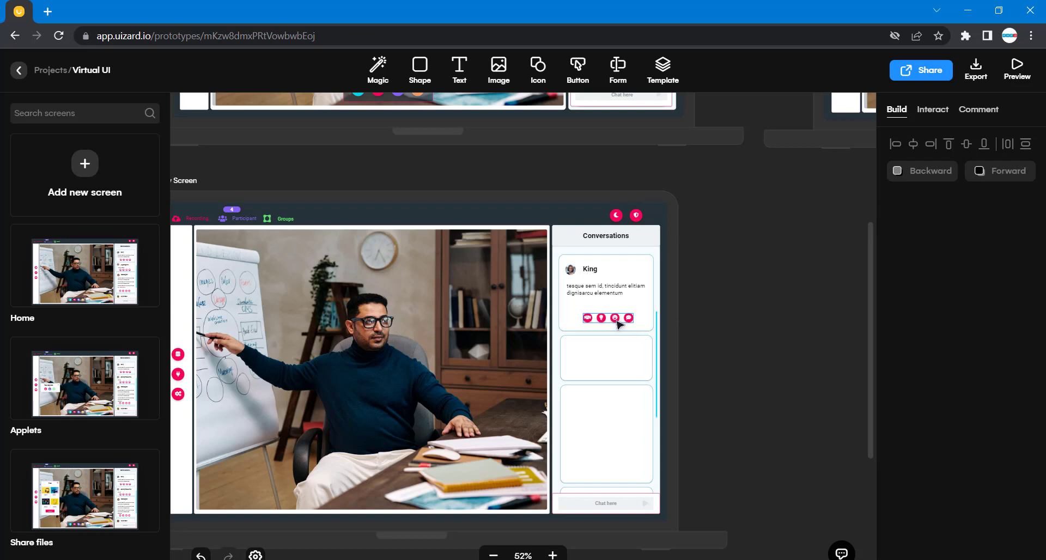
{"action": "left_click_drag", "start_coordinate": [616, 320], "coordinate": [617, 320]}
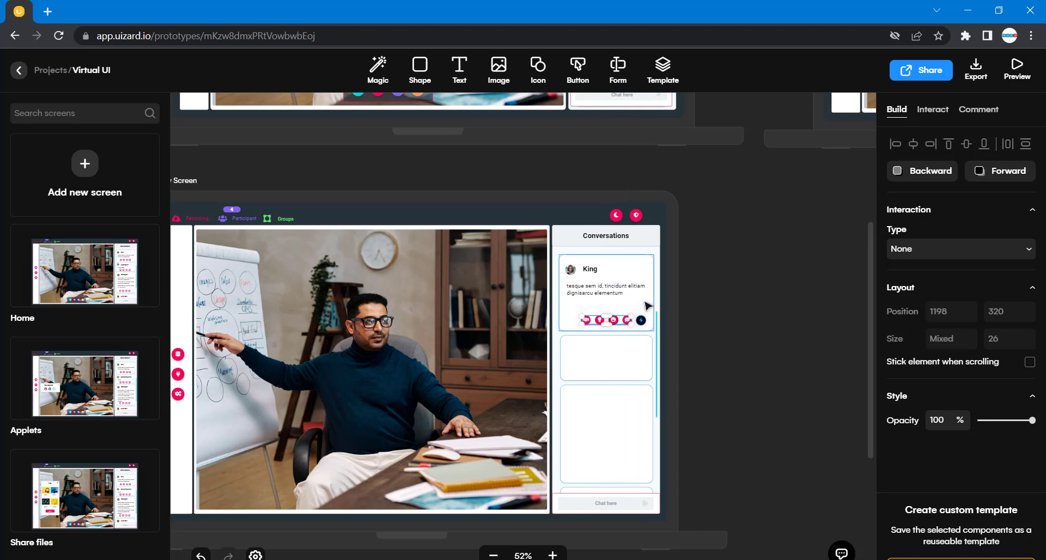
{"action": "left_click", "coordinate": [759, 319]}
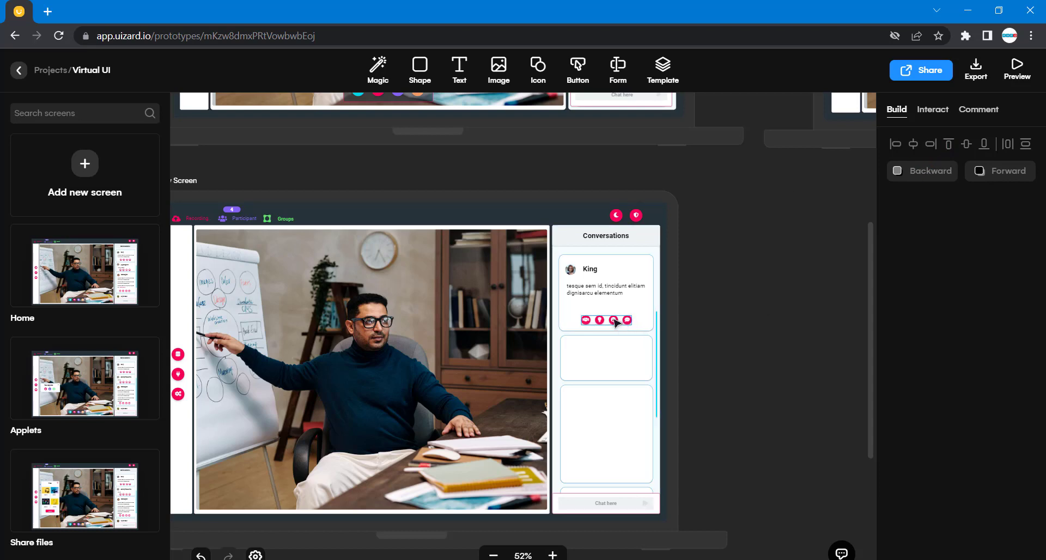
Copy the first card's row of four reaction icons into the lower part of the second conversation card.
{"action": "left_click_drag", "start_coordinate": [616, 322], "coordinate": [616, 323]}
{"action": "left_click", "coordinate": [732, 302]}
{"action": "scroll", "coordinate": [747, 303], "scroll_direction": "up", "scroll_amount": 3}
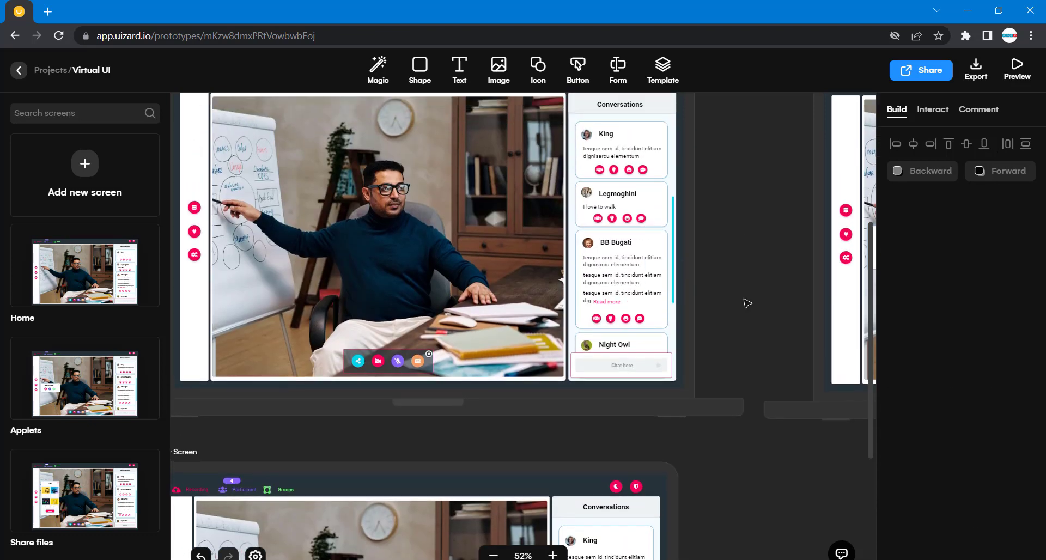
{"action": "scroll", "coordinate": [747, 303], "scroll_direction": "down", "scroll_amount": 4}
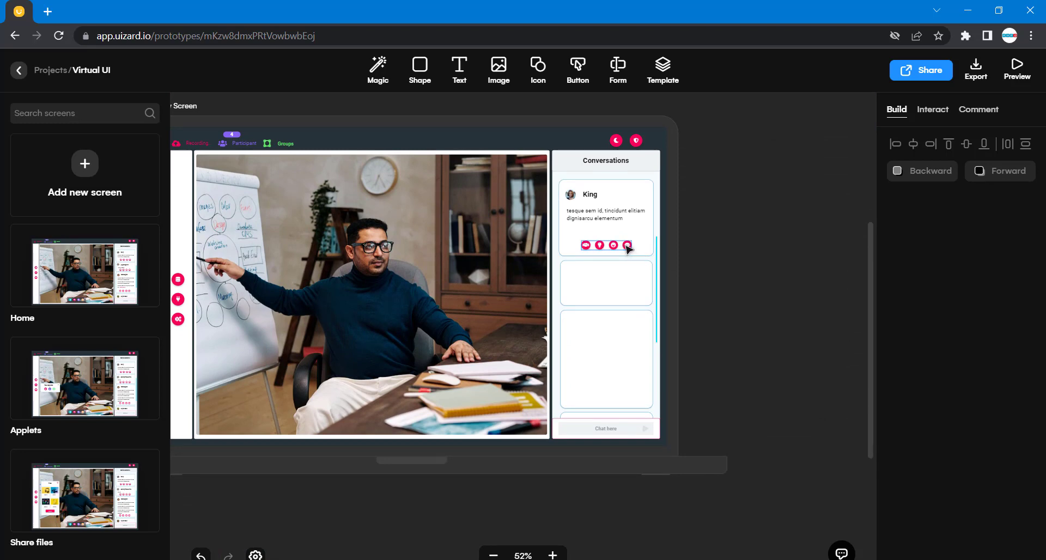
{"action": "left_click", "coordinate": [628, 249]}
{"action": "left_click_drag", "start_coordinate": [629, 248], "coordinate": [626, 295]}
{"action": "left_click", "coordinate": [712, 249]}
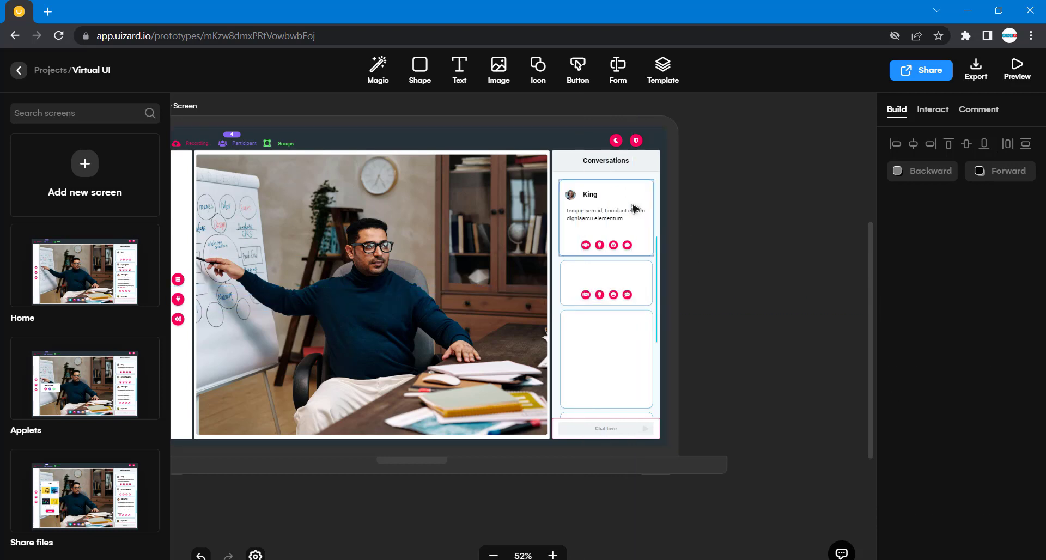
Duplicate the first card's message text into the second card and replace its wording with "Ohay!".
{"action": "left_click", "coordinate": [618, 216]}
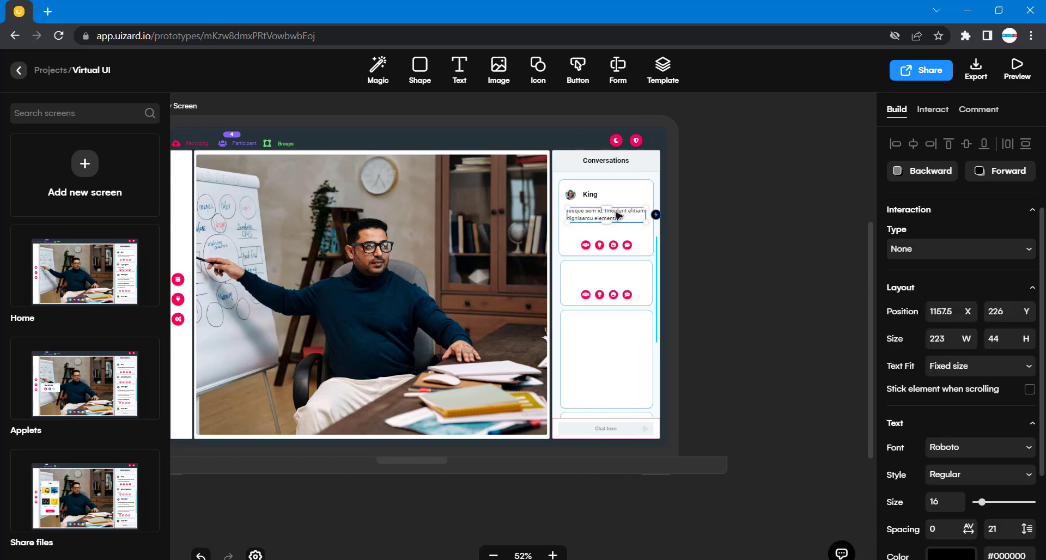
{"action": "key", "text": "ctrl+d"}
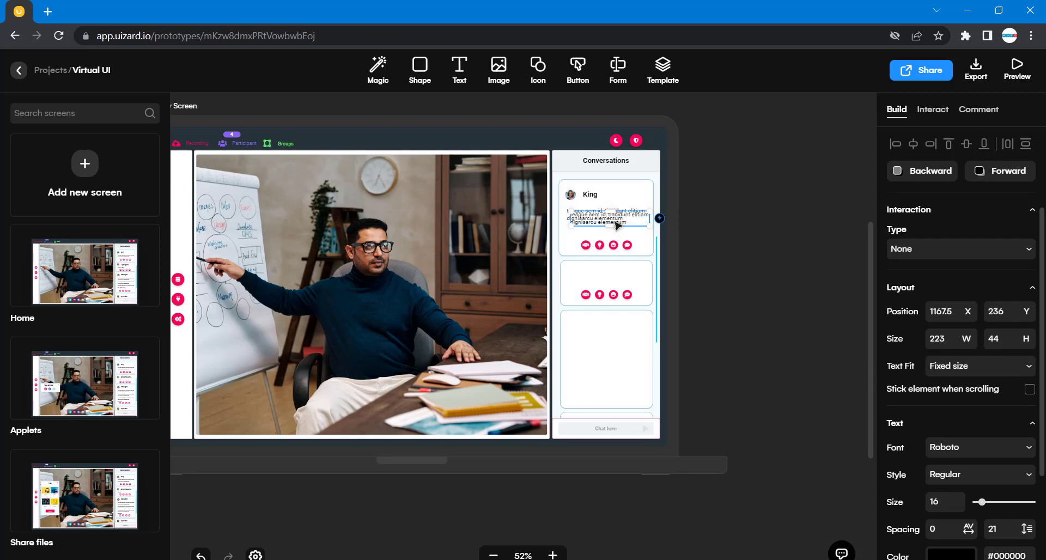
{"action": "left_click_drag", "start_coordinate": [618, 215], "coordinate": [615, 283]}
{"action": "double_click", "coordinate": [615, 283]}
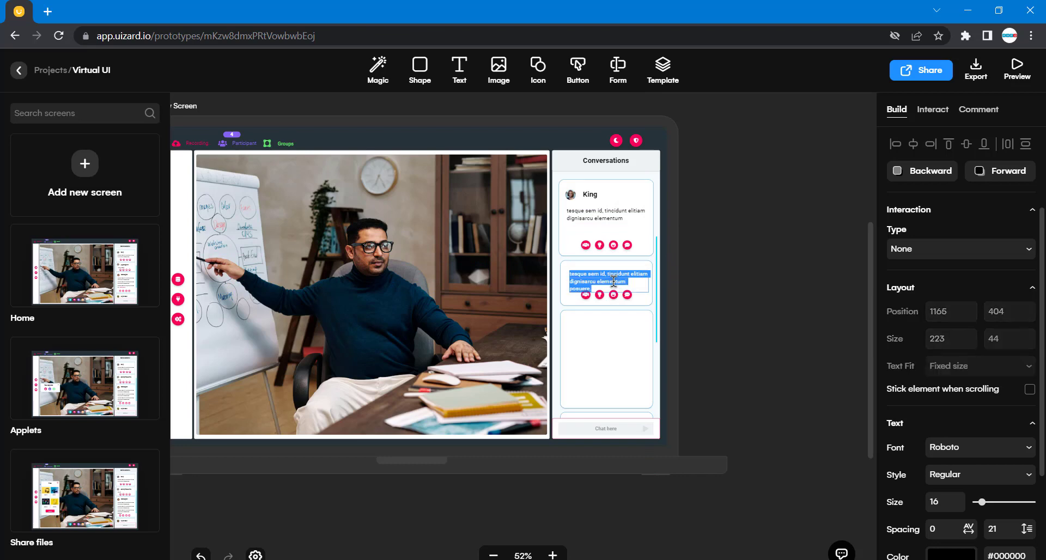
{"action": "type", "text": "o"}
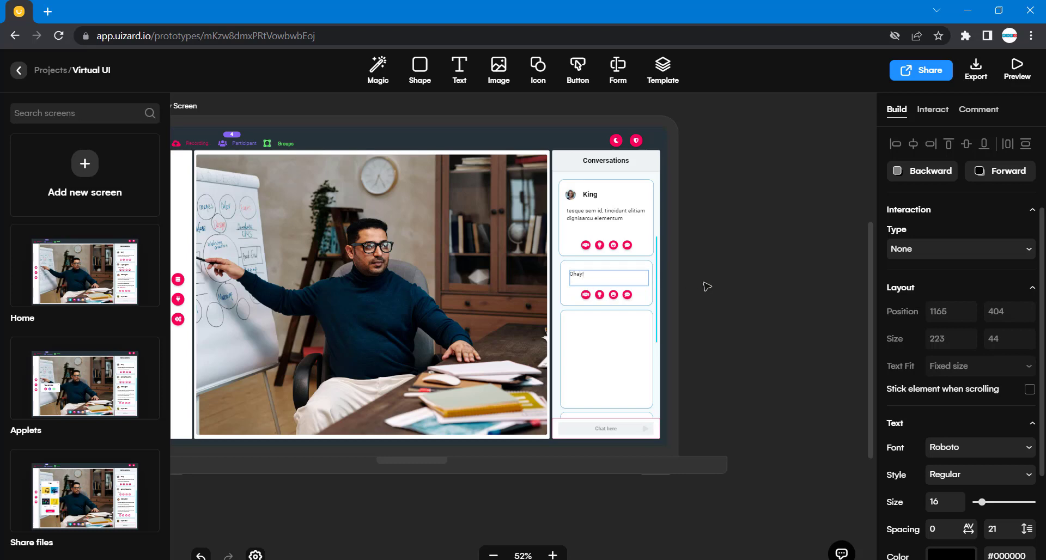
Change the text fit of the "Ohay!" message so its box hugs the text, and nudge it just above the second card's icons.
{"action": "left_click_drag", "start_coordinate": [576, 275], "coordinate": [581, 278]}
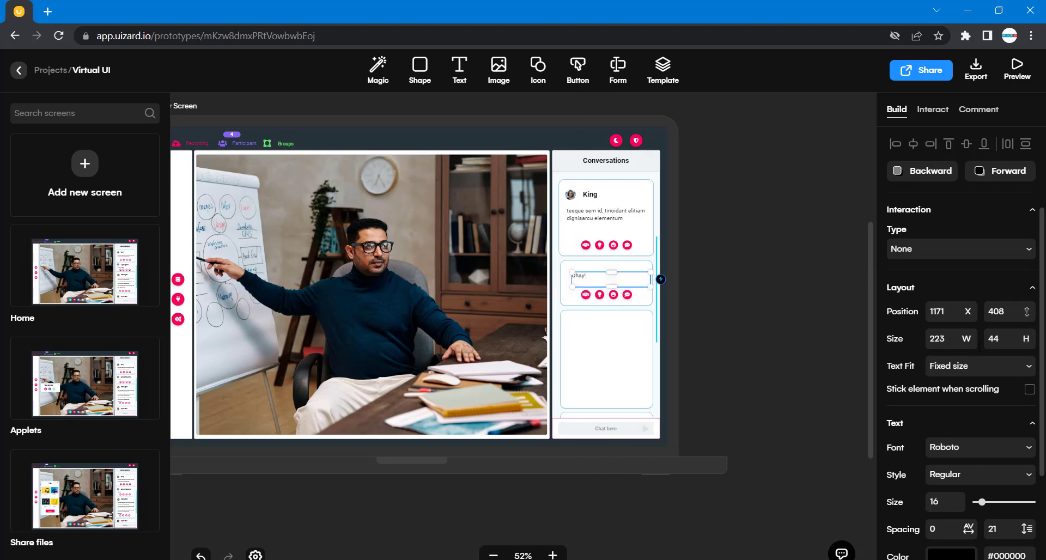
{"action": "left_click", "coordinate": [964, 372]}
{"action": "left_click", "coordinate": [964, 401]}
{"action": "left_click", "coordinate": [810, 326]}
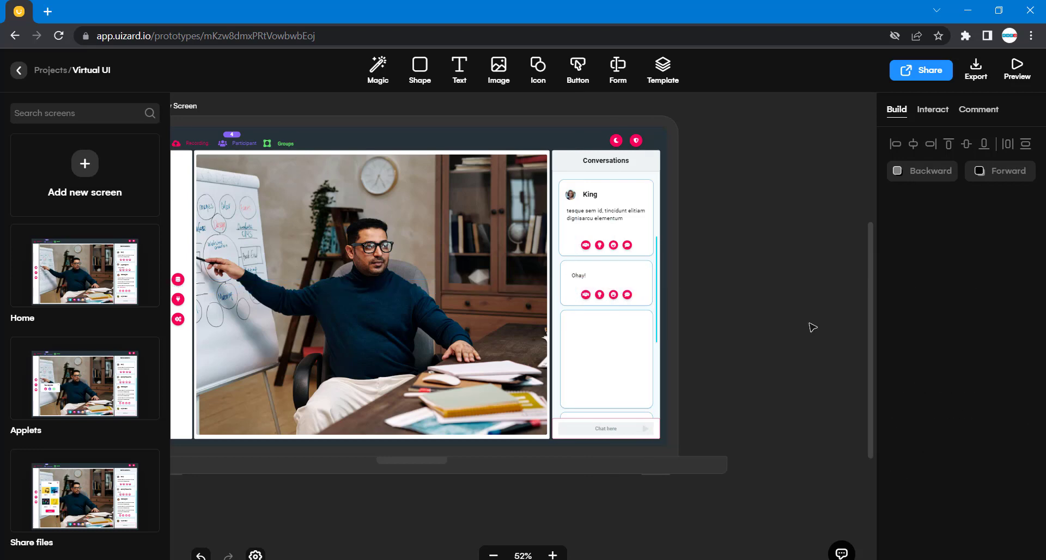
{"action": "left_click_drag", "start_coordinate": [578, 277], "coordinate": [581, 283]}
Copy the first card's avatar into the second card at X 1153, Y 397, and shift the message and icons below it.
{"action": "left_click", "coordinate": [571, 194]}
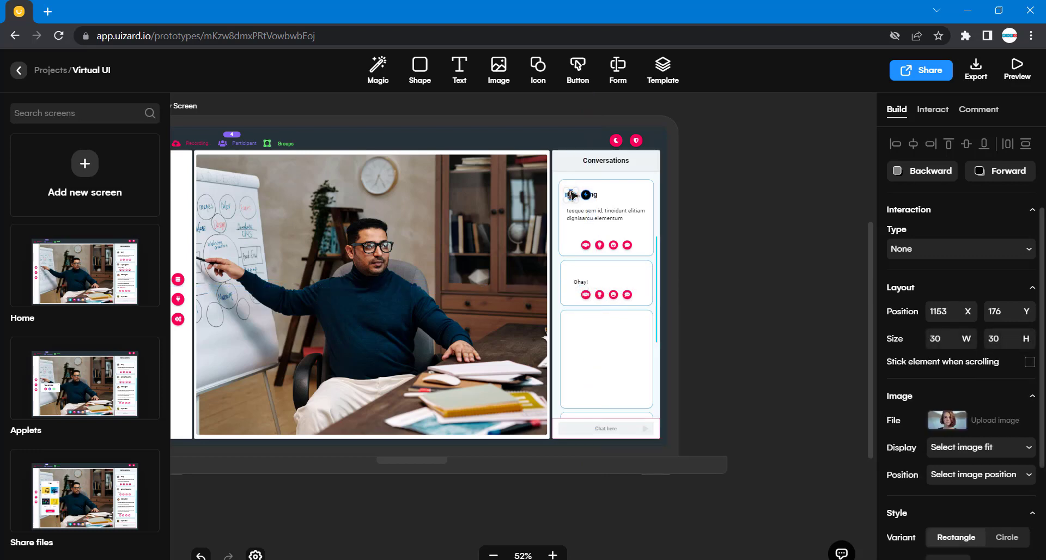
{"action": "left_click_drag", "start_coordinate": [572, 194], "coordinate": [572, 272]}
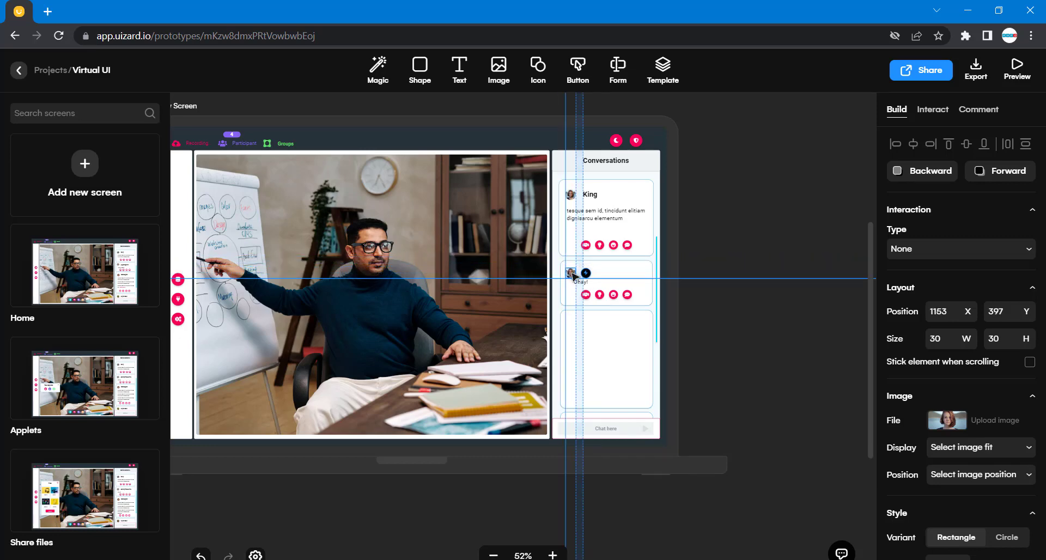
{"action": "left_click_drag", "start_coordinate": [573, 276], "coordinate": [572, 274]}
{"action": "left_click", "coordinate": [722, 306]}
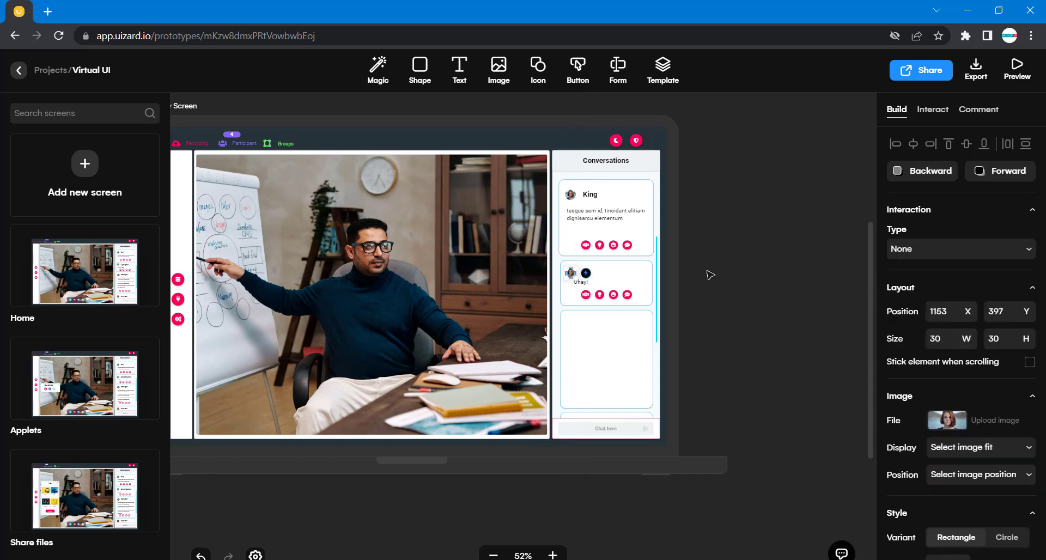
{"action": "left_click", "coordinate": [710, 275]}
{"action": "left_click_drag", "start_coordinate": [584, 286], "coordinate": [619, 298]}
{"action": "left_click", "coordinate": [778, 294]}
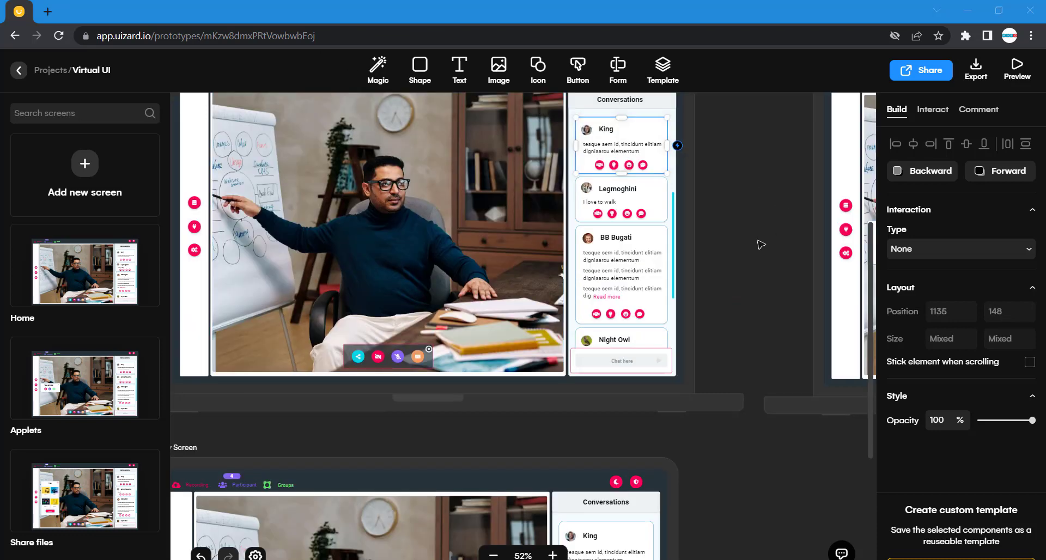
Duplicate the second card's avatar, message and icons into the third card, and move the copied icon row to X 1188, Y 752.
{"action": "left_click_drag", "start_coordinate": [755, 240], "coordinate": [778, 213]}
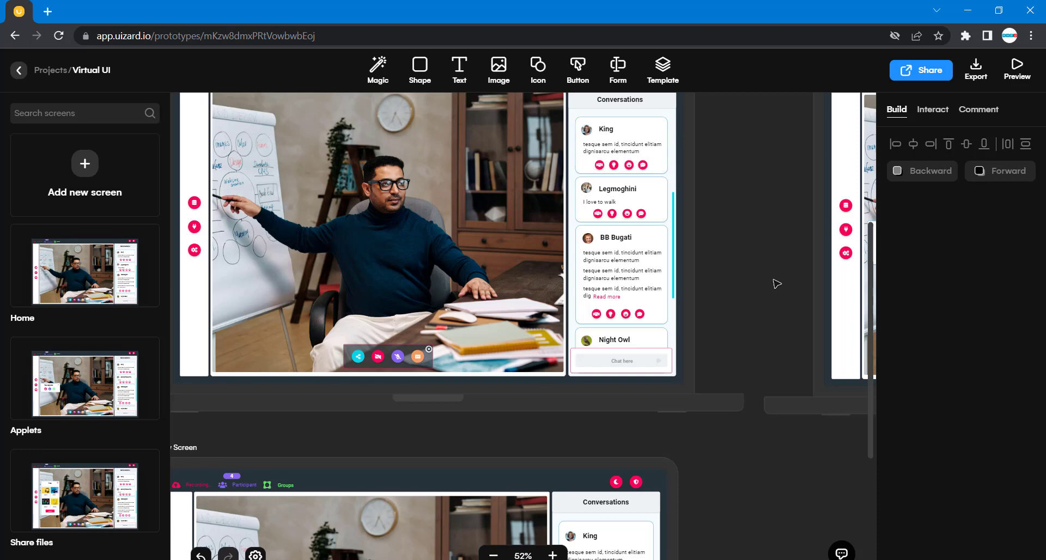
{"action": "scroll", "coordinate": [775, 280], "scroll_direction": "down", "scroll_amount": 4}
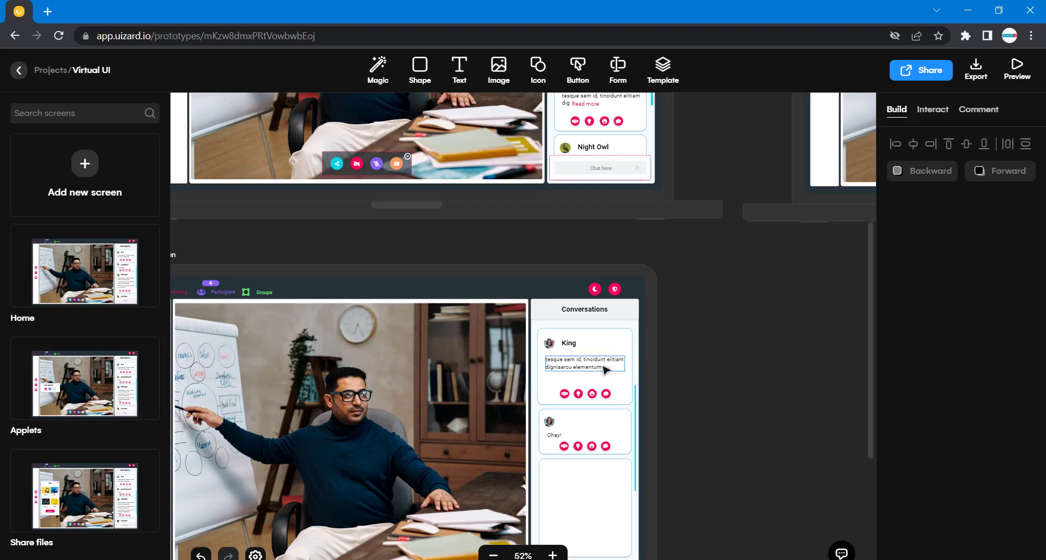
{"action": "scroll", "coordinate": [717, 401], "scroll_direction": "down", "scroll_amount": 3}
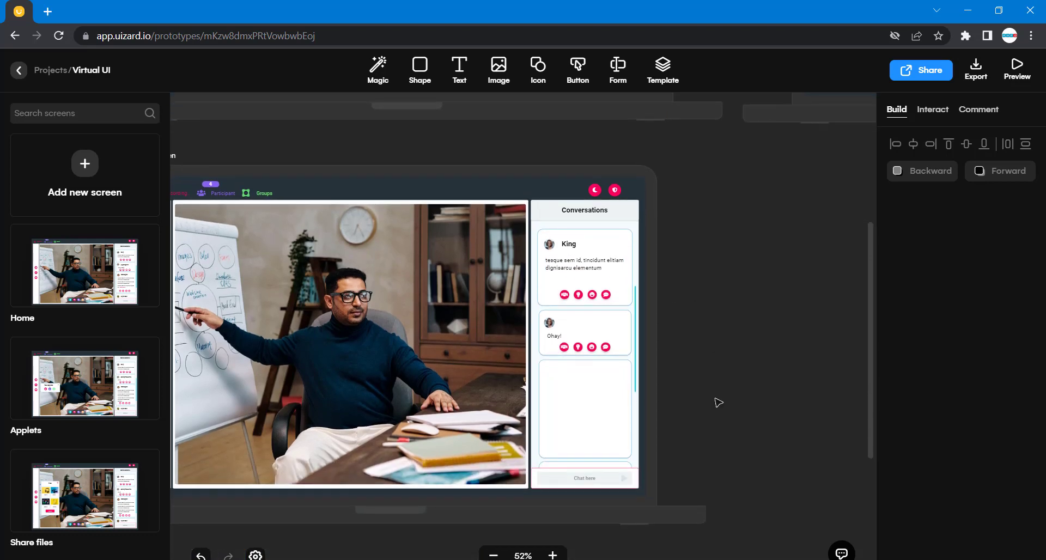
{"action": "left_click", "coordinate": [551, 325]}
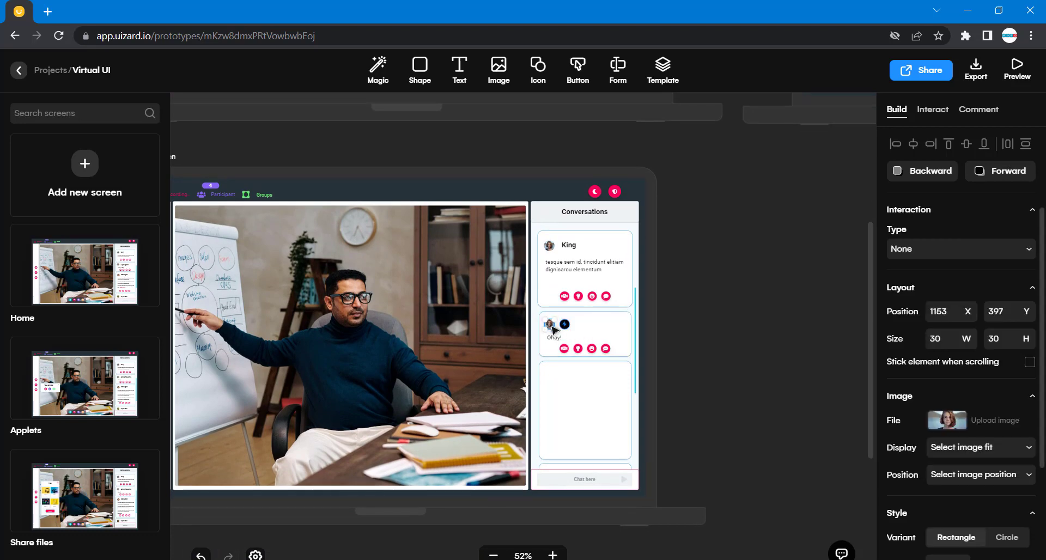
{"action": "left_click", "coordinate": [554, 336], "text": "shift"}
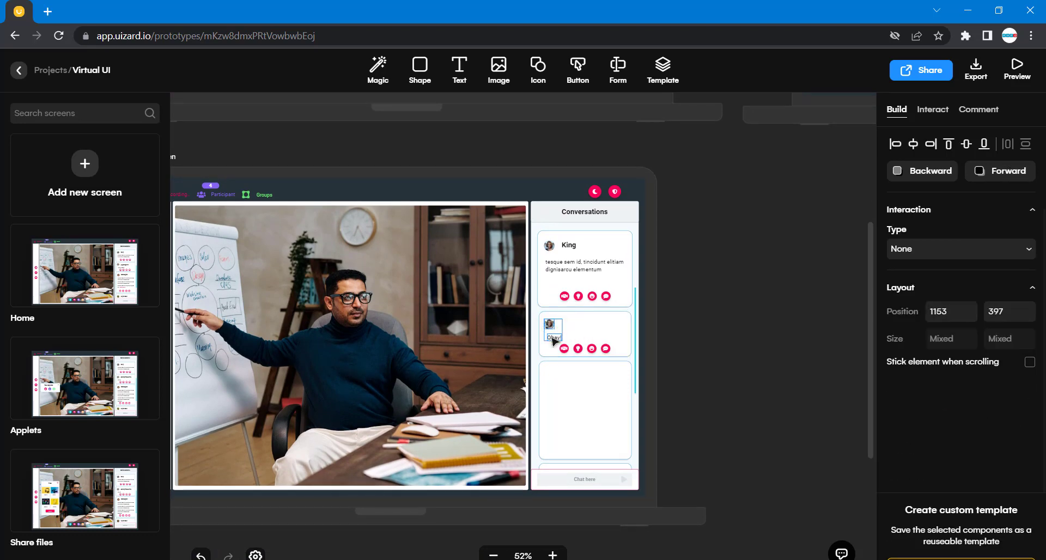
{"action": "left_click", "coordinate": [579, 348], "text": "shift"}
{"action": "key", "text": "ctrl+d"}
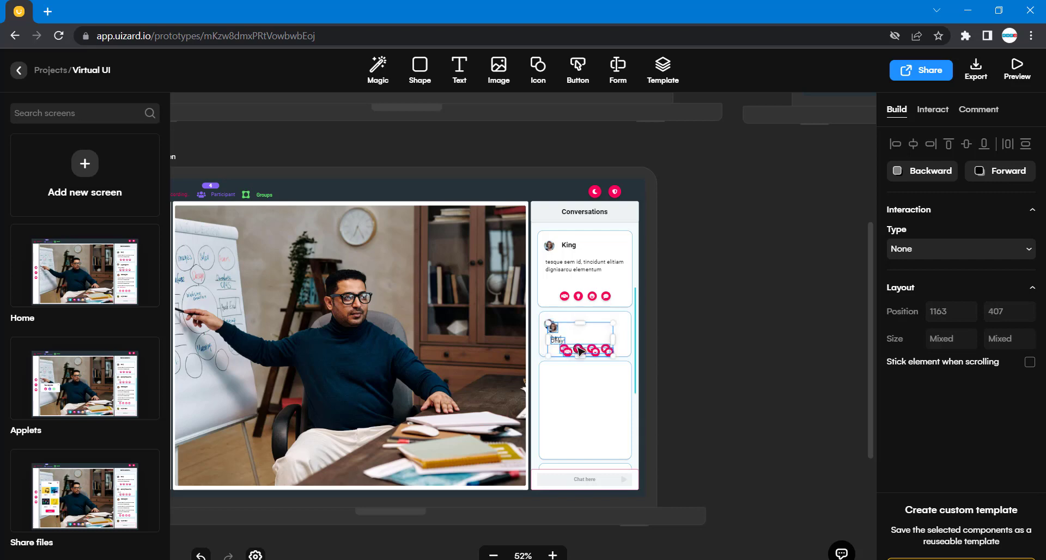
{"action": "left_click_drag", "start_coordinate": [580, 350], "coordinate": [579, 401]}
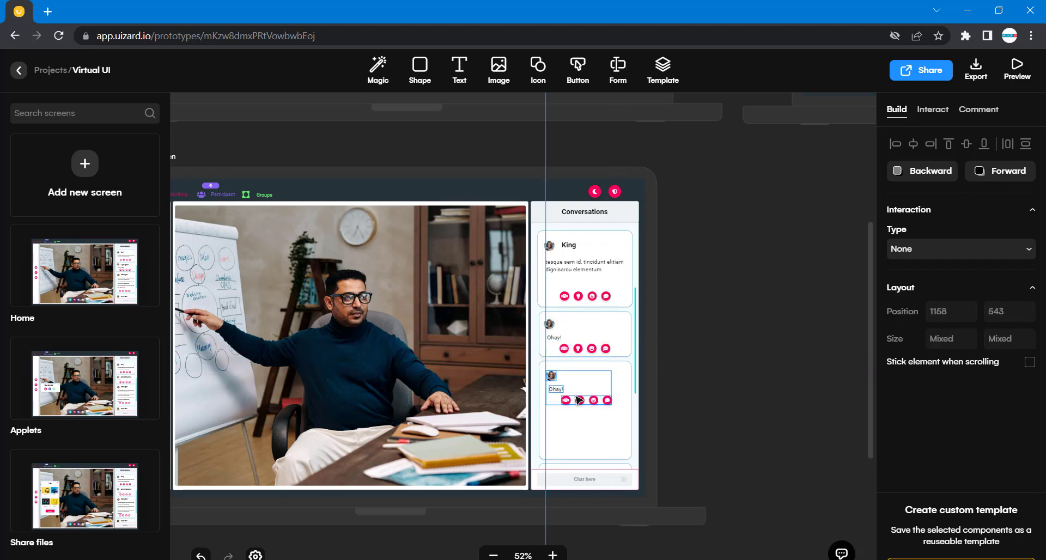
{"action": "left_click", "coordinate": [711, 433]}
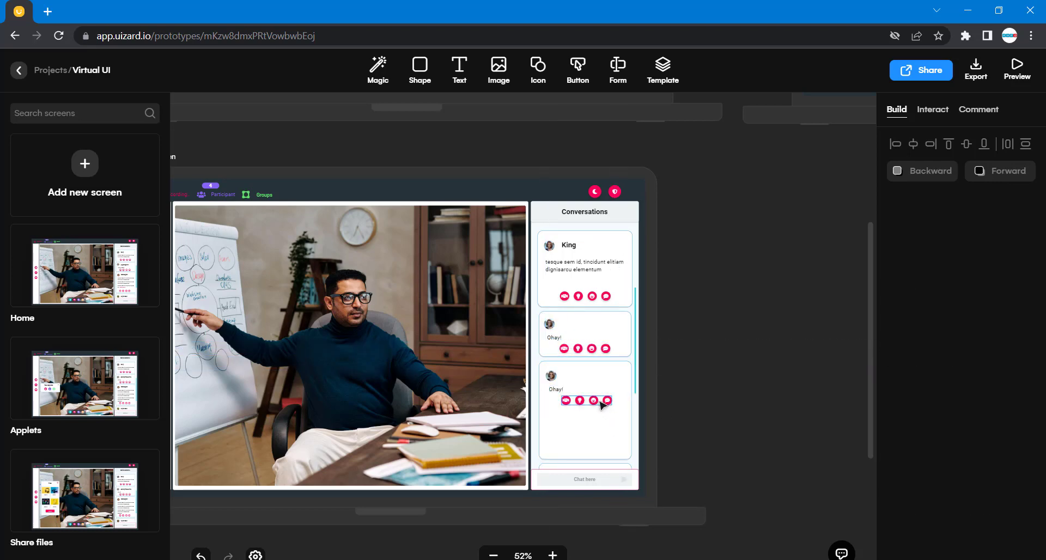
{"action": "left_click_drag", "start_coordinate": [599, 404], "coordinate": [594, 453]}
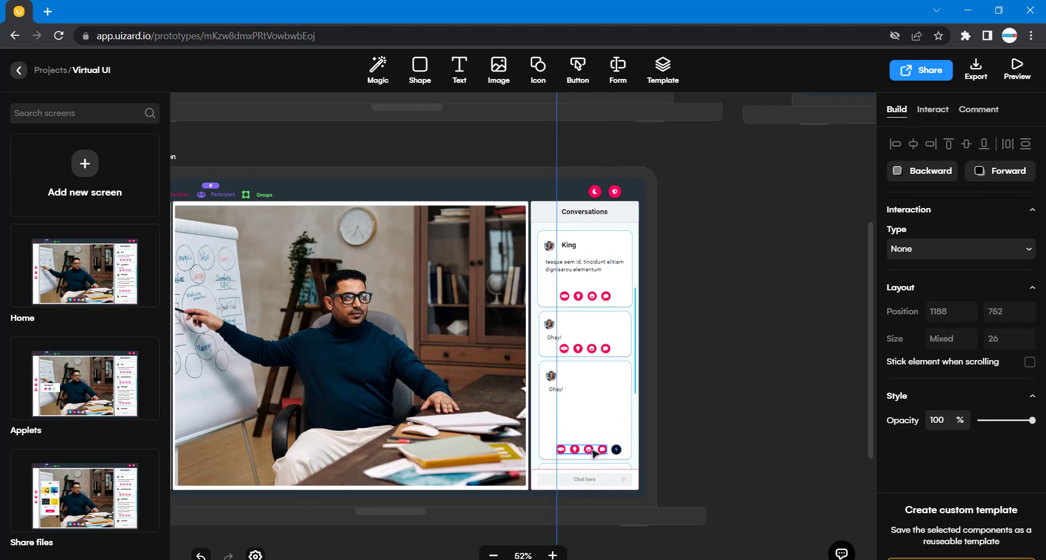
{"action": "left_click", "coordinate": [738, 386]}
Copy the three message paragraphs from the Home screen's BB Bugati card and paste them into the new screen's third card.
{"action": "scroll", "coordinate": [660, 142], "scroll_direction": "up", "scroll_amount": 5}
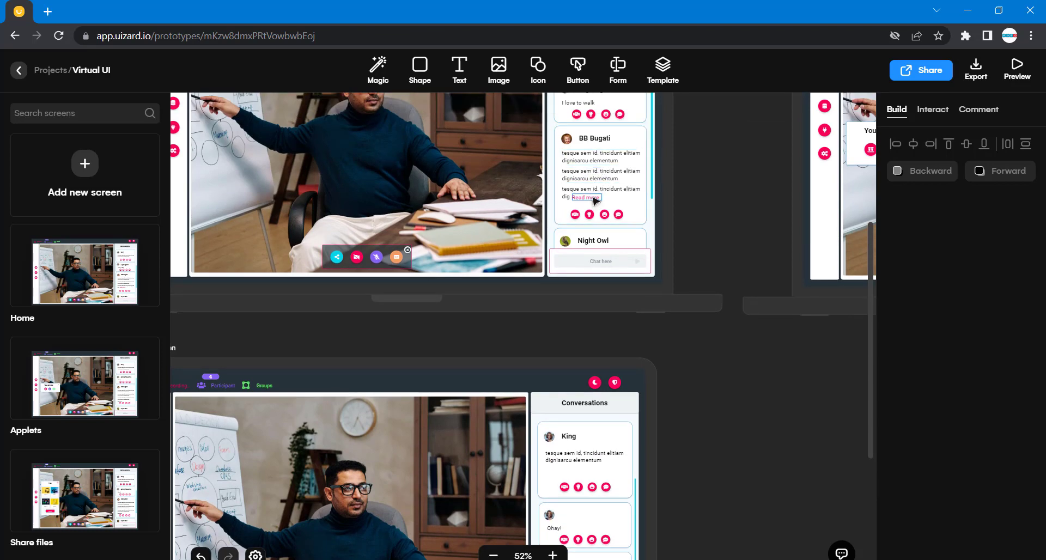
{"action": "left_click_drag", "start_coordinate": [589, 183], "coordinate": [589, 165]}
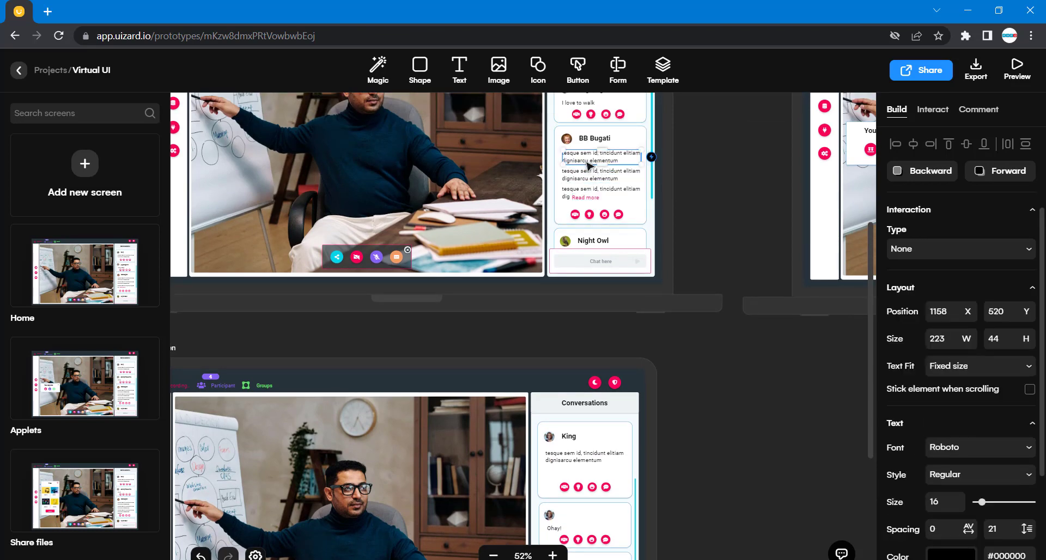
{"action": "left_click", "coordinate": [588, 175], "text": "shift"}
{"action": "left_click", "coordinate": [588, 188], "text": "shift"}
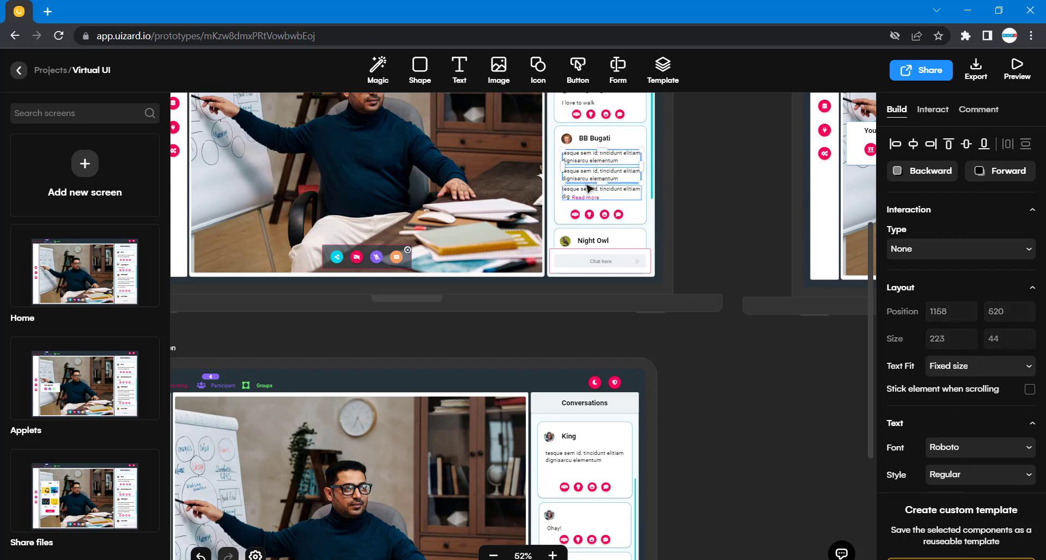
{"action": "left_click", "coordinate": [589, 190], "text": "shift"}
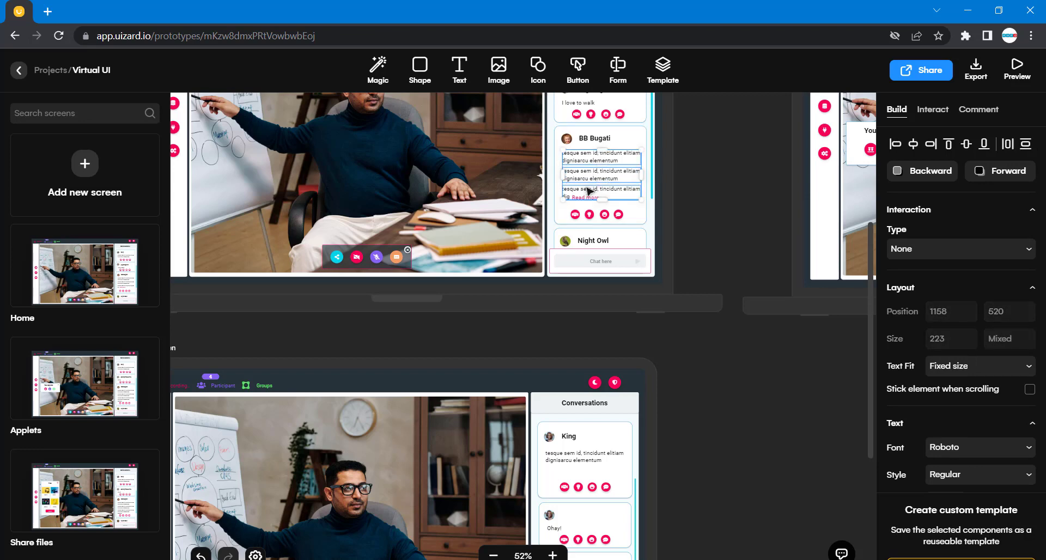
{"action": "scroll", "coordinate": [643, 392], "scroll_direction": "down", "scroll_amount": 3}
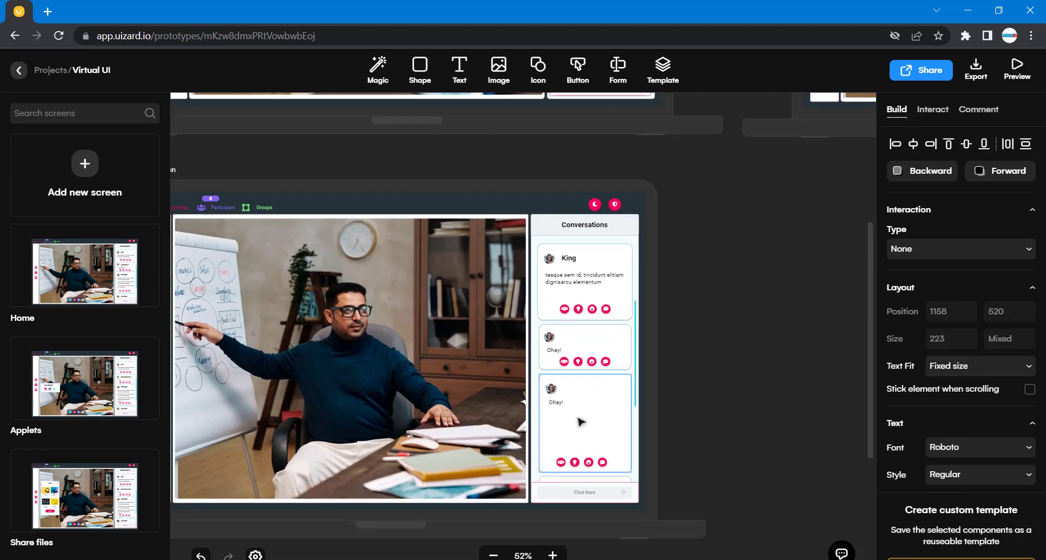
{"action": "left_click", "coordinate": [556, 402]}
{"action": "key", "text": "ctrl+v"}
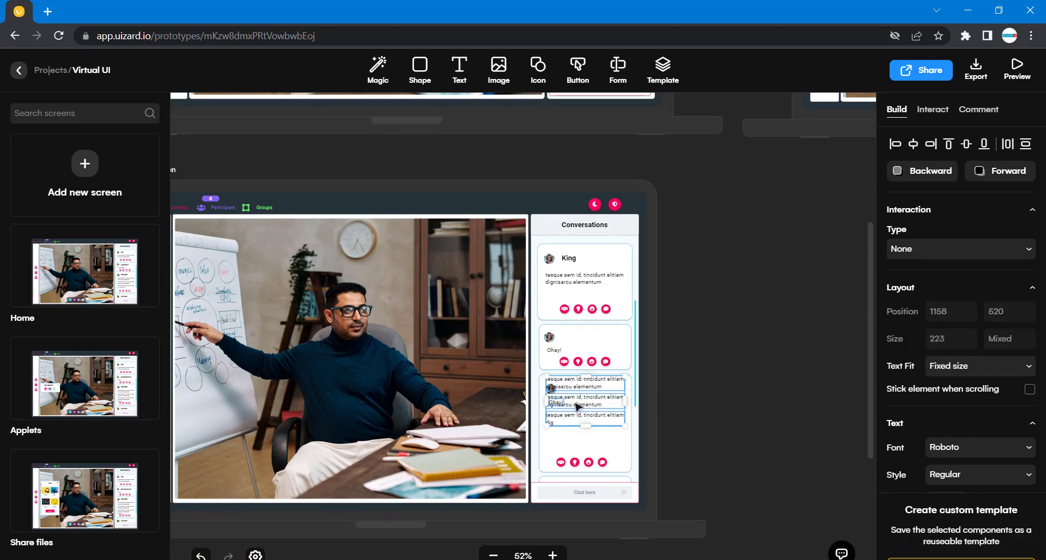
Delete the third card's "Ohay!" message and place the three pasted paragraphs together in its spot at X 1165, Y 589.
{"action": "left_click_drag", "start_coordinate": [729, 420], "coordinate": [610, 381]}
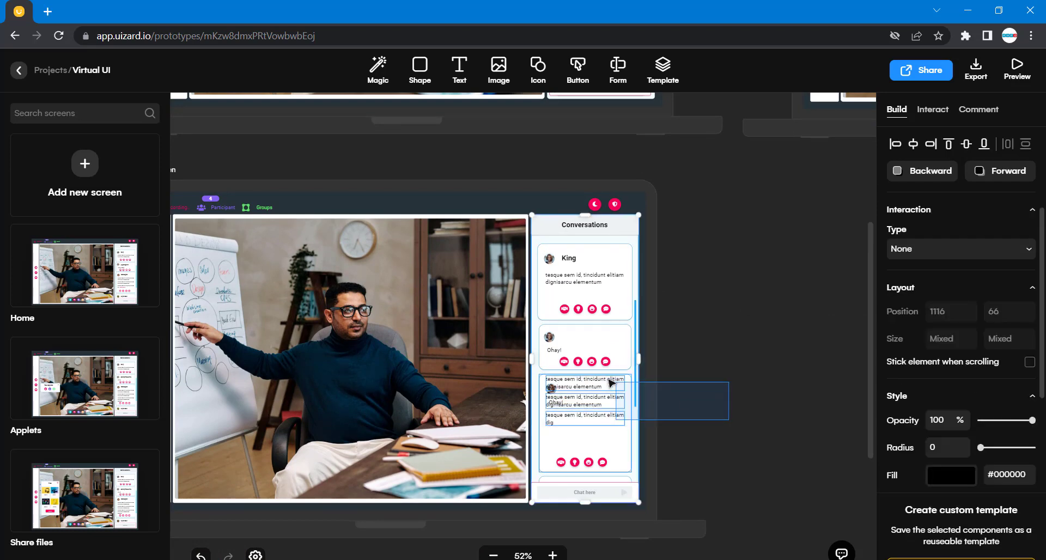
{"action": "left_click", "coordinate": [602, 385]}
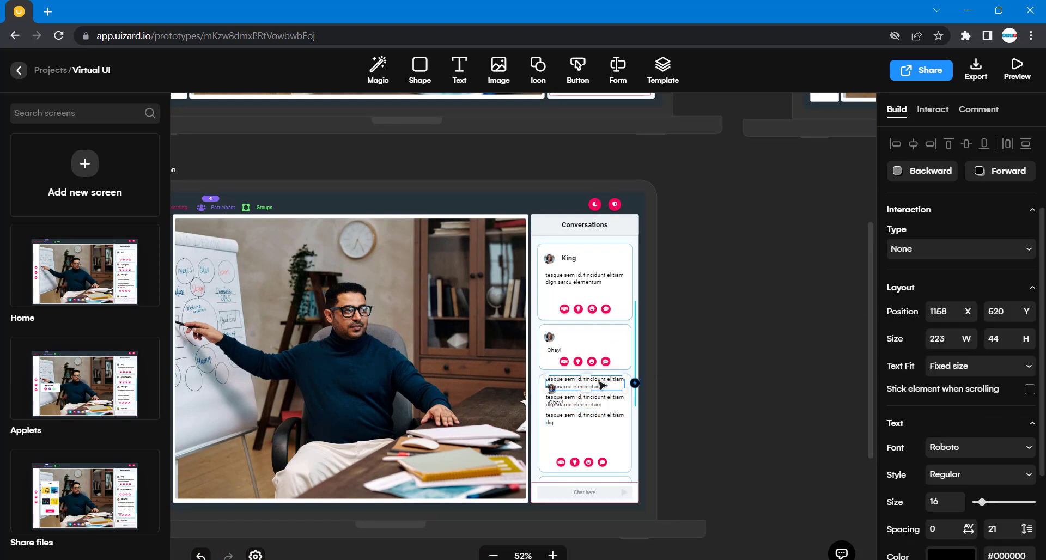
{"action": "key", "text": "Escape"}
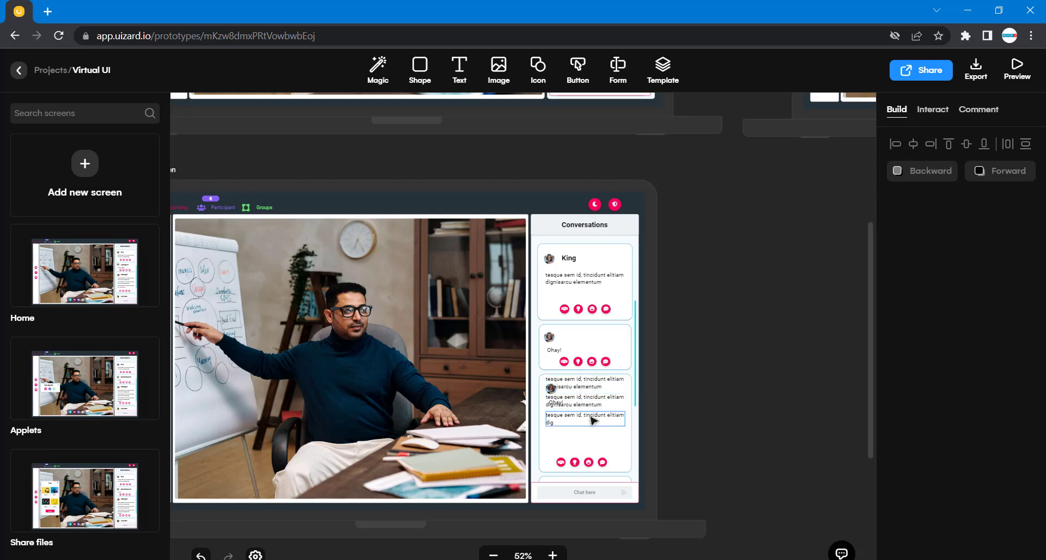
{"action": "left_click", "coordinate": [593, 420]}
{"action": "left_click", "coordinate": [590, 404], "text": "shift"}
{"action": "left_click", "coordinate": [589, 387], "text": "shift"}
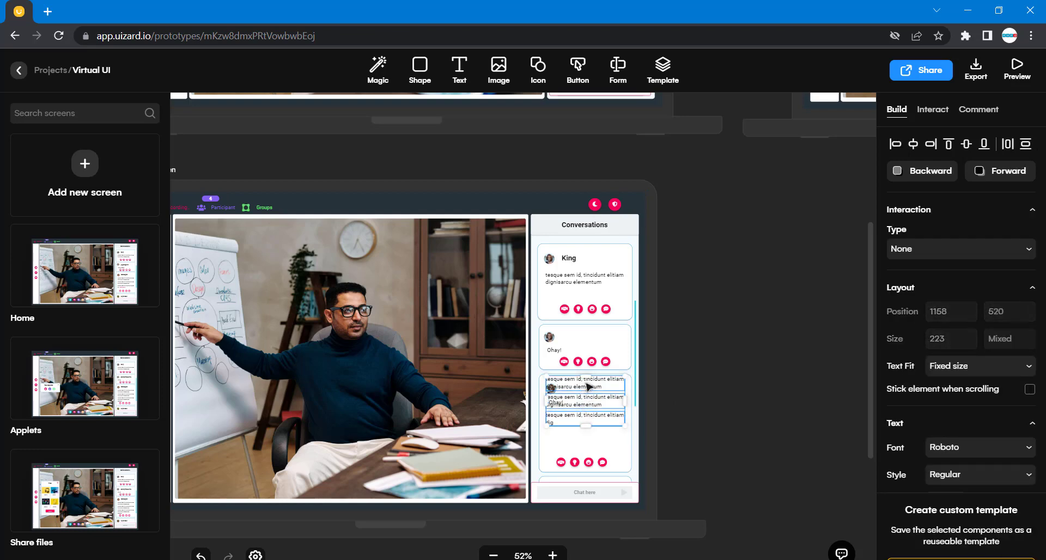
{"action": "left_click_drag", "start_coordinate": [589, 387], "coordinate": [632, 404]}
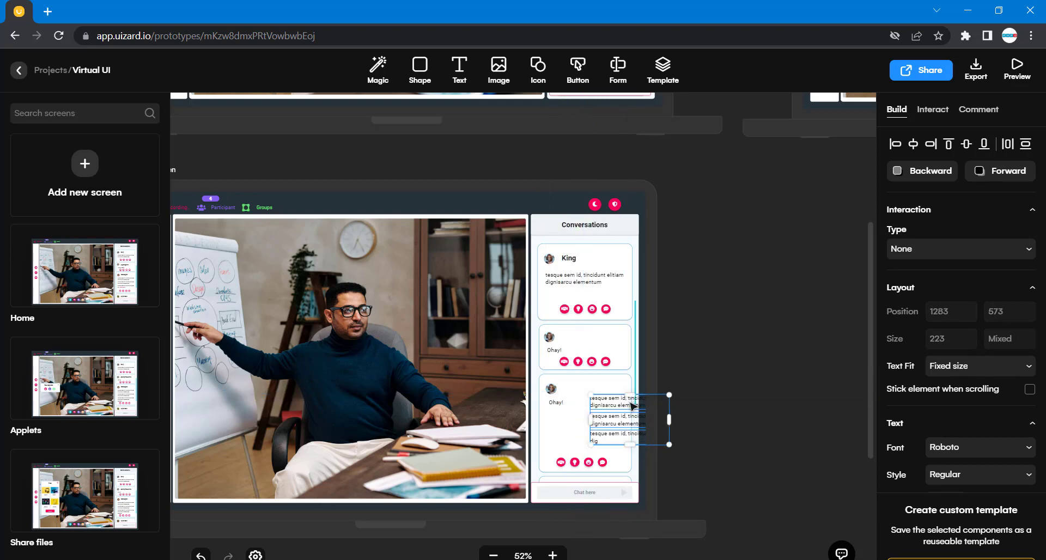
{"action": "left_click", "coordinate": [555, 403]}
{"action": "key", "text": "Delete"}
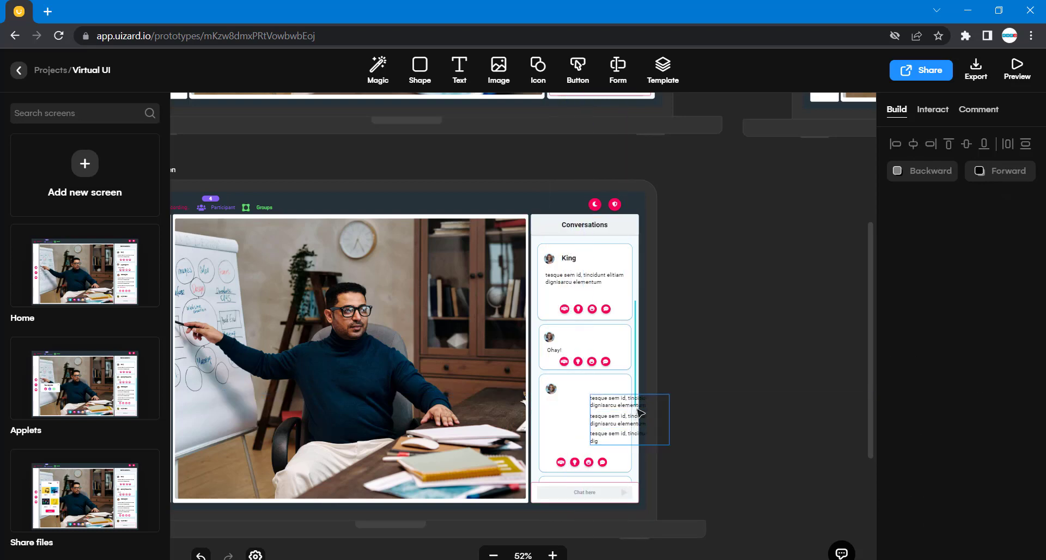
{"action": "left_click_drag", "start_coordinate": [619, 407], "coordinate": [575, 412]}
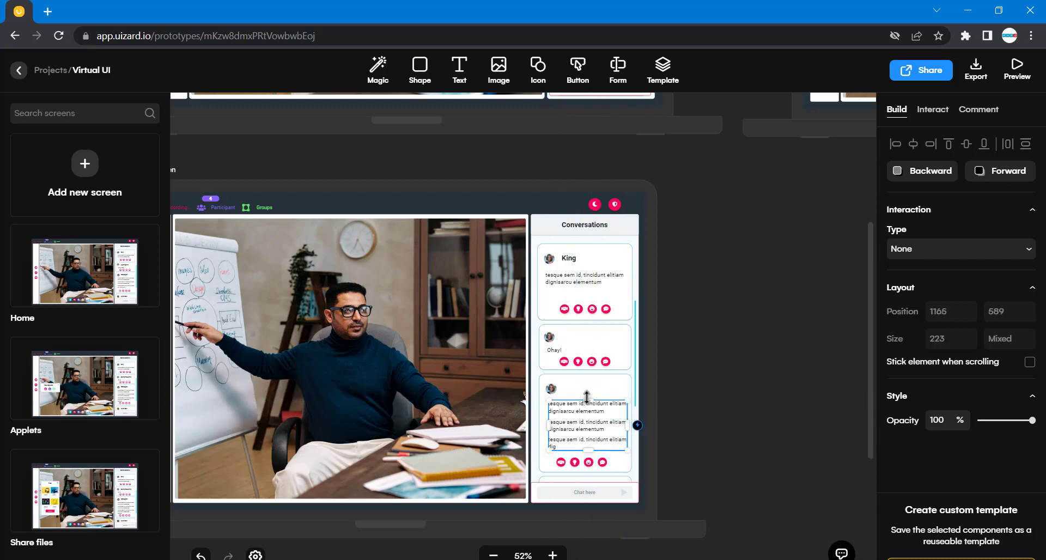
Move the third card's three paragraphs to X 1158, Y 589 and align the second card's "Ohay!" message with the same left edge.
{"action": "left_click", "coordinate": [592, 393]}
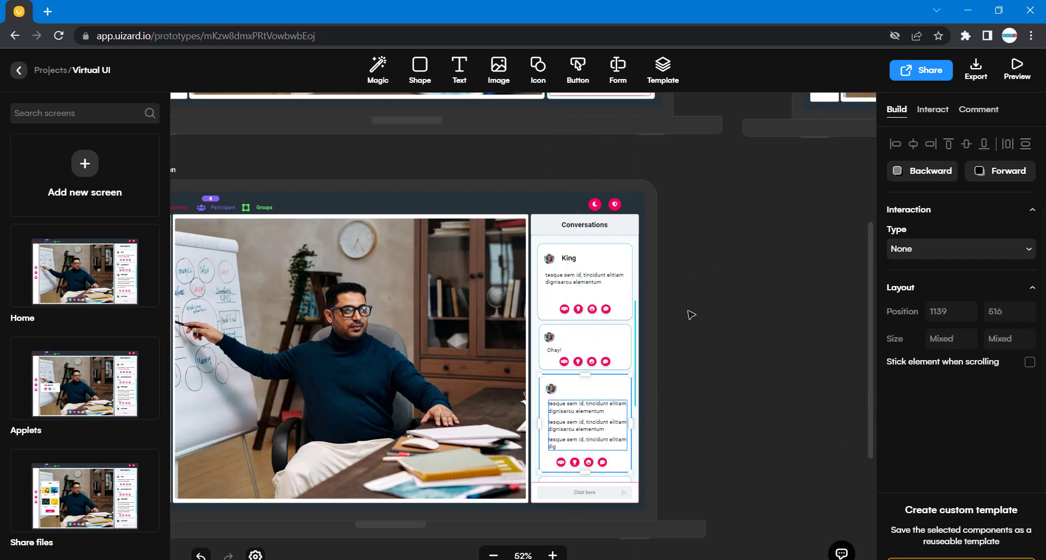
{"action": "left_click", "coordinate": [744, 352]}
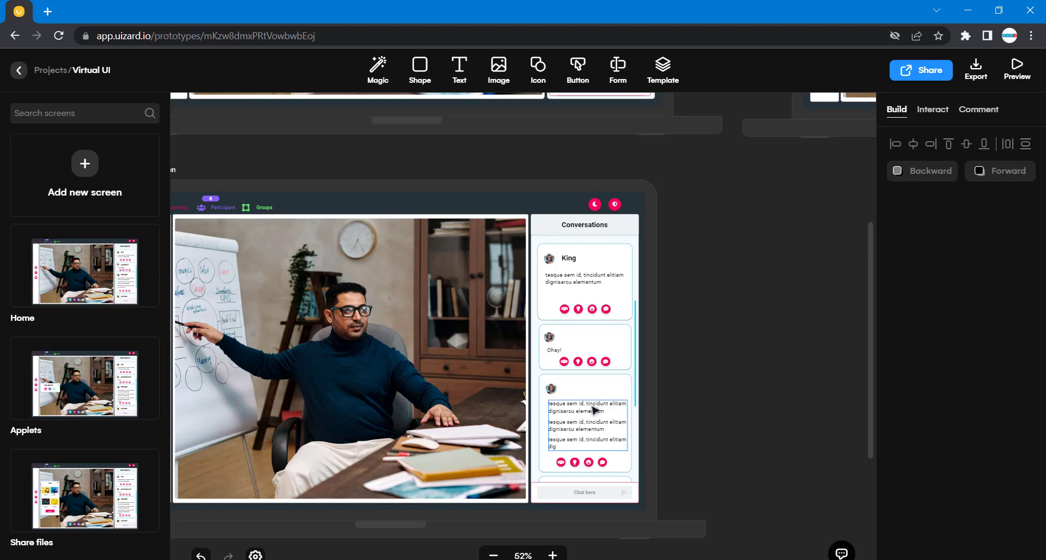
{"action": "left_click_drag", "start_coordinate": [594, 410], "coordinate": [591, 410]}
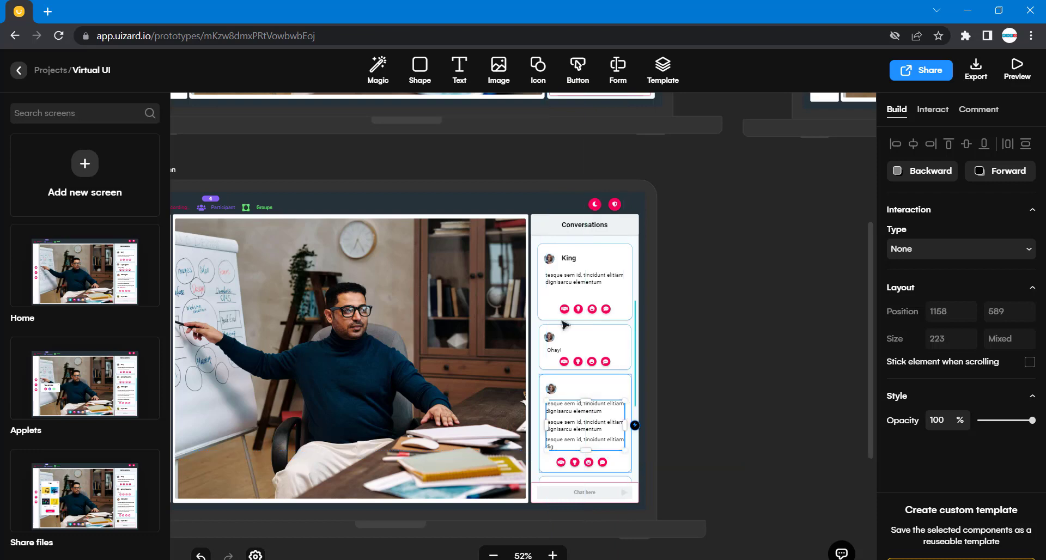
{"action": "left_click", "coordinate": [554, 352]}
{"action": "left_click_drag", "start_coordinate": [556, 354], "coordinate": [554, 353]}
{"action": "left_click", "coordinate": [731, 362]}
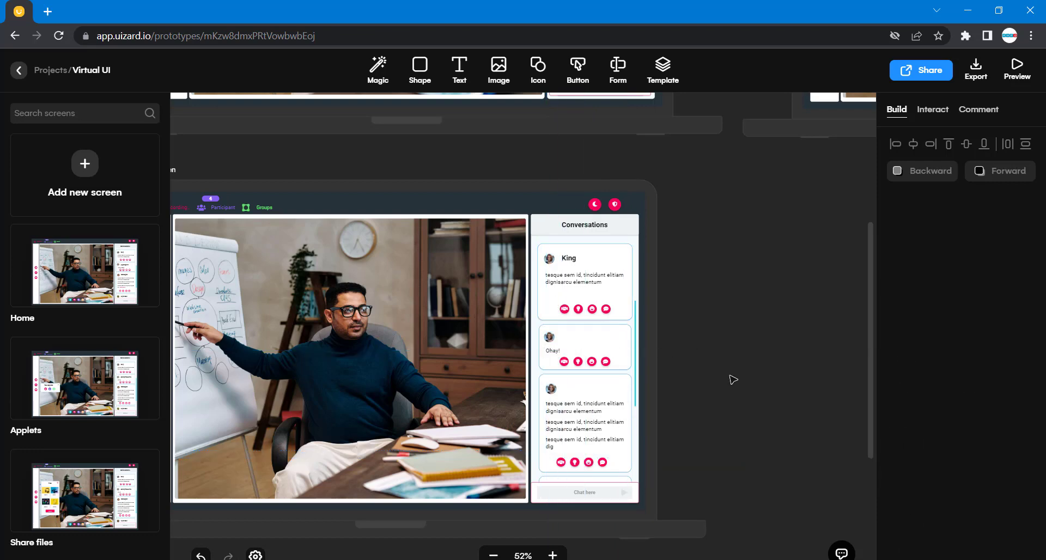
Copy the "Read more" link from the Home screen's BB Bugati card to the end of the new third card's last paragraph.
{"action": "scroll", "coordinate": [768, 267], "scroll_direction": "up", "scroll_amount": 5}
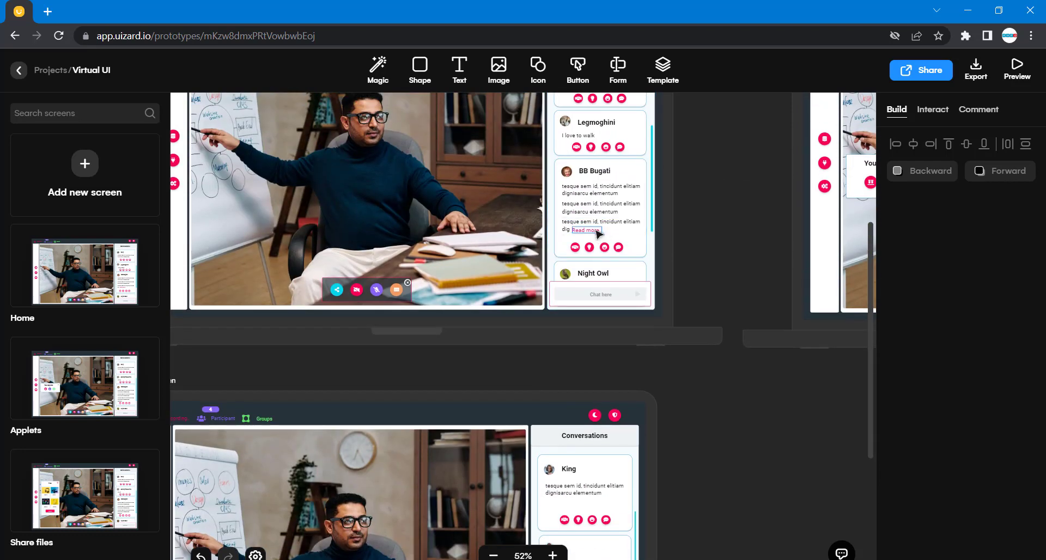
{"action": "left_click", "coordinate": [596, 234]}
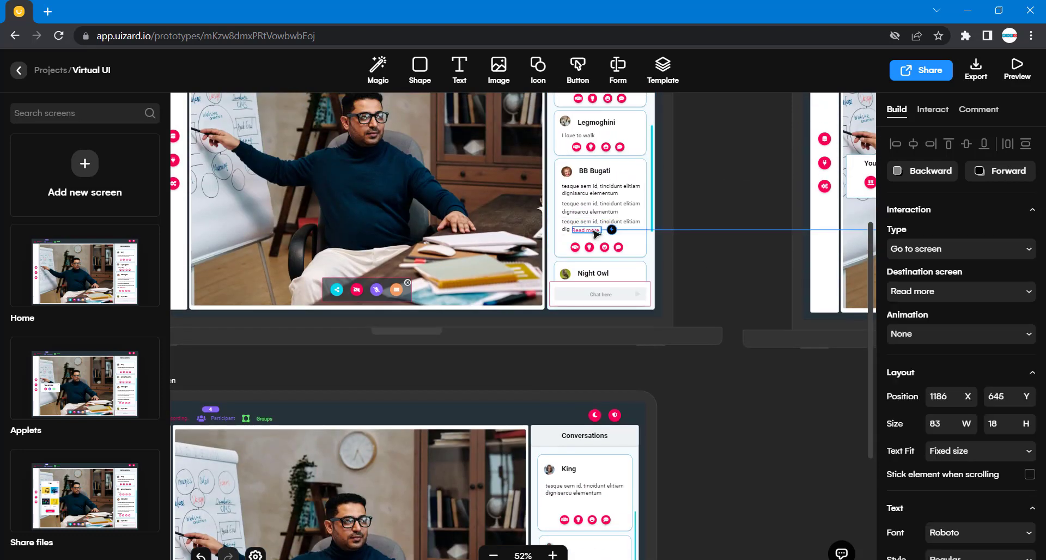
{"action": "scroll", "coordinate": [766, 497], "scroll_direction": "down", "scroll_amount": 6}
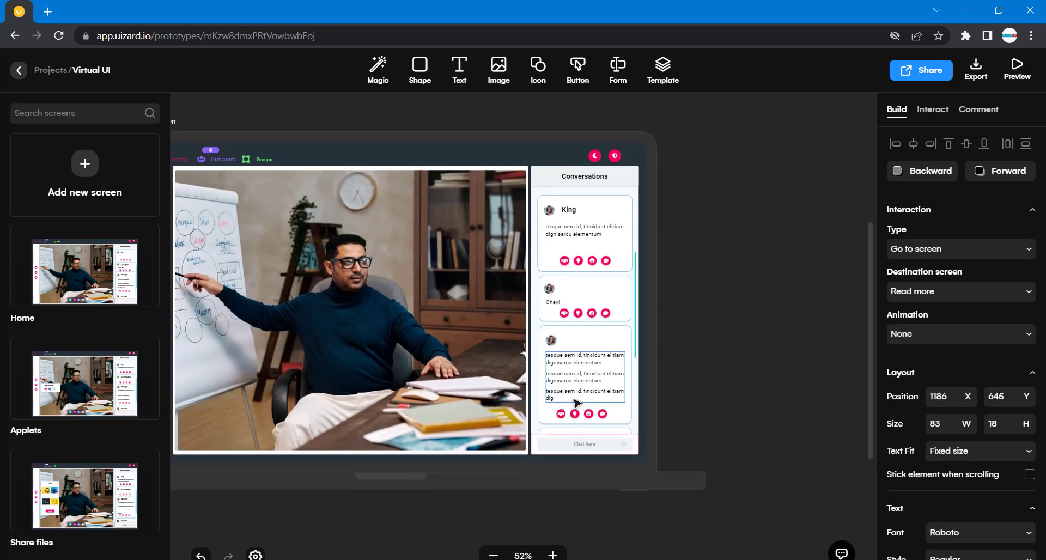
{"action": "left_click", "coordinate": [576, 403]}
{"action": "left_click", "coordinate": [676, 412]}
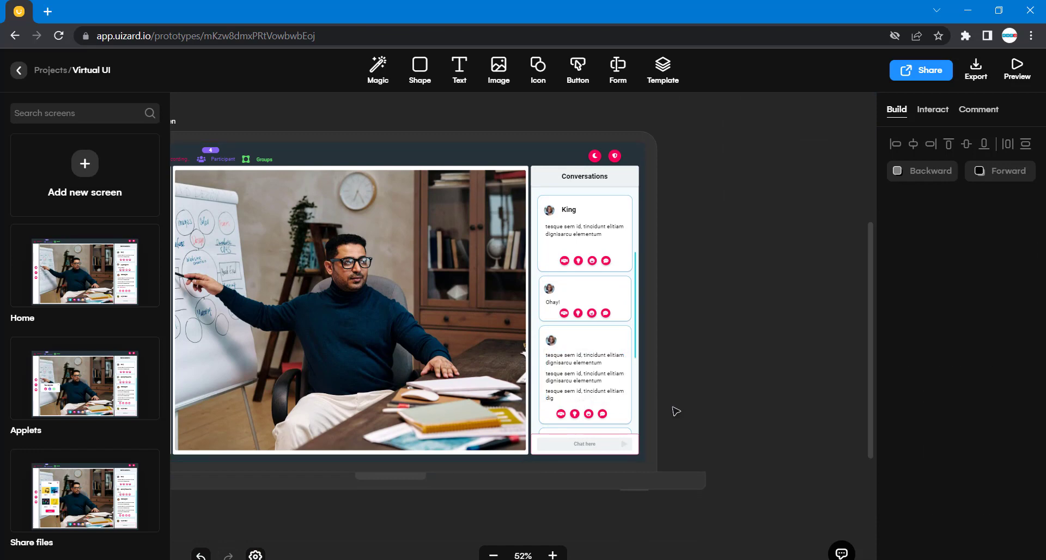
{"action": "key", "text": "ctrl+v"}
{"action": "left_click_drag", "start_coordinate": [578, 380], "coordinate": [577, 402]}
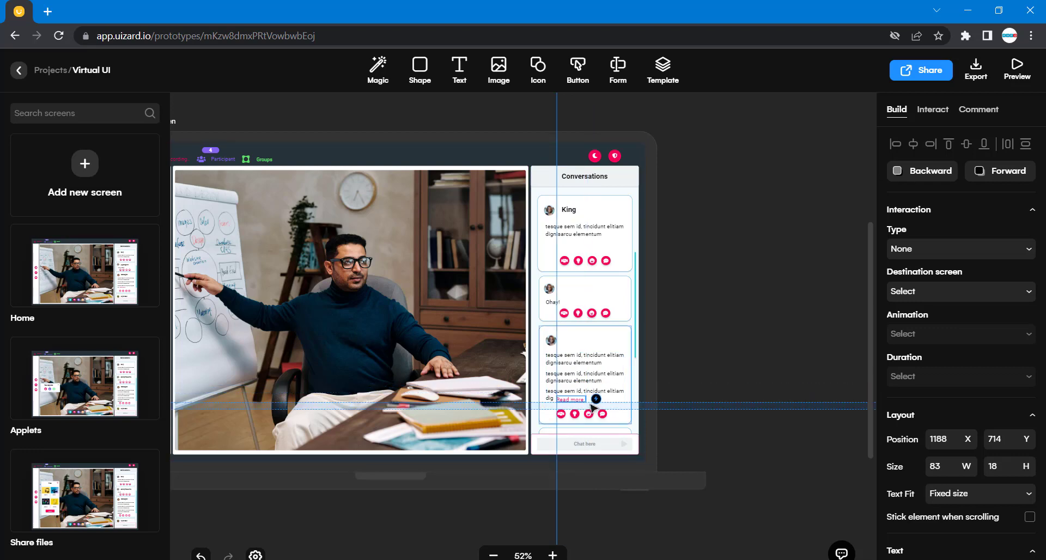
{"action": "left_click", "coordinate": [689, 393]}
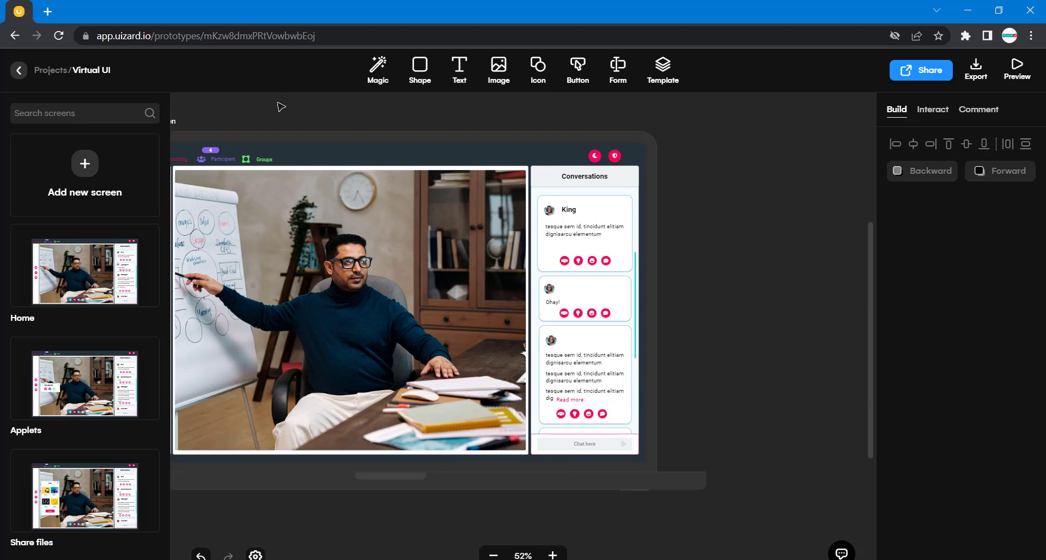
Tighten the third card's "Read more" link against the word "dig" at X 1182, Y 714.
{"action": "key", "text": "ctrl+equal"}
{"action": "scroll", "coordinate": [798, 388], "scroll_direction": "down", "scroll_amount": 3}
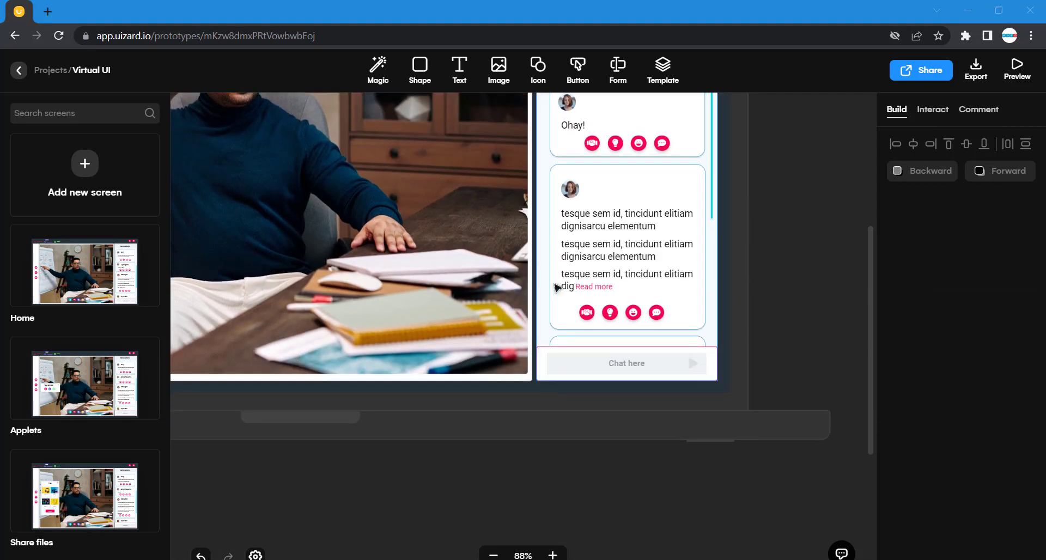
{"action": "left_click", "coordinate": [594, 290]}
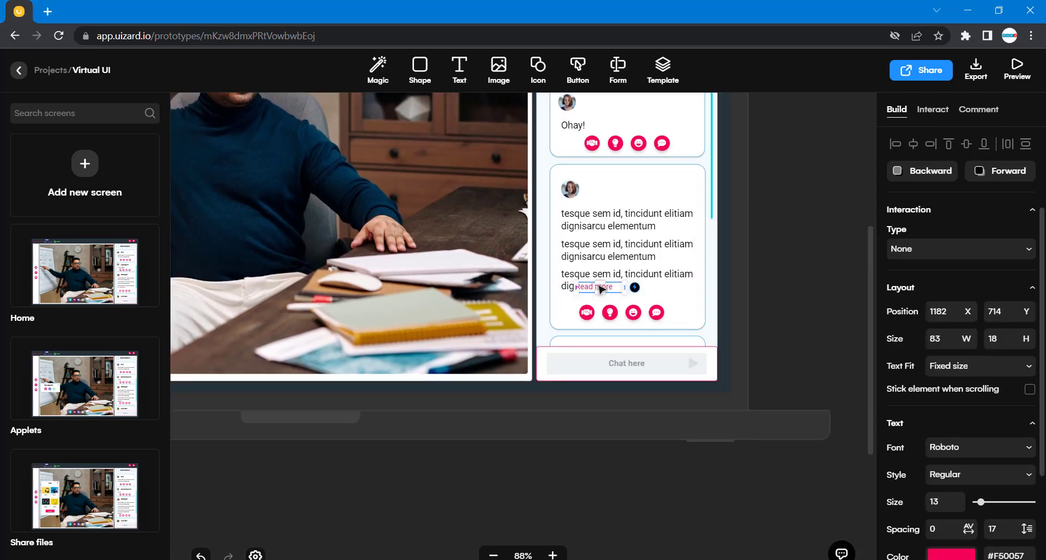
{"action": "left_click", "coordinate": [461, 67]}
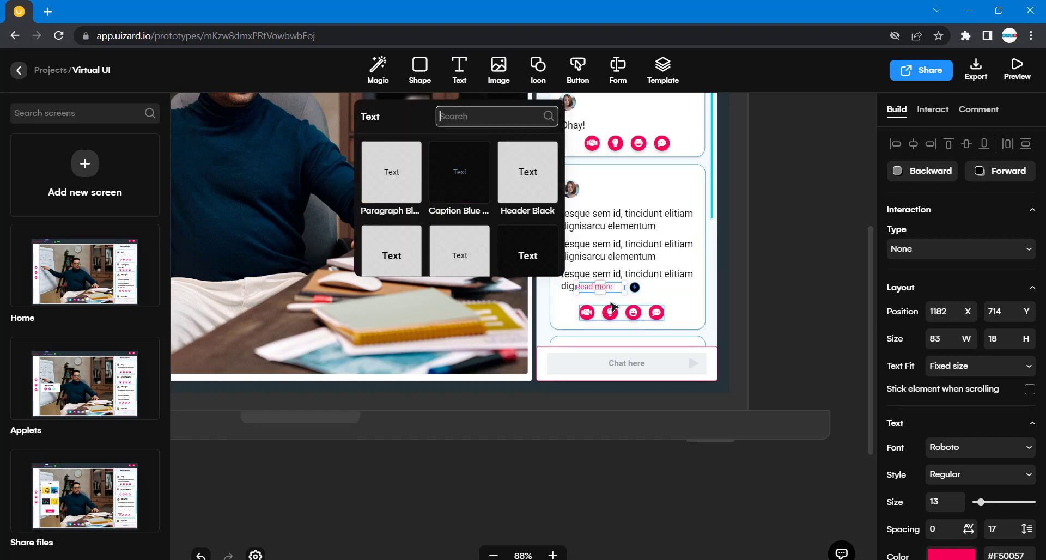
{"action": "left_click", "coordinate": [780, 317]}
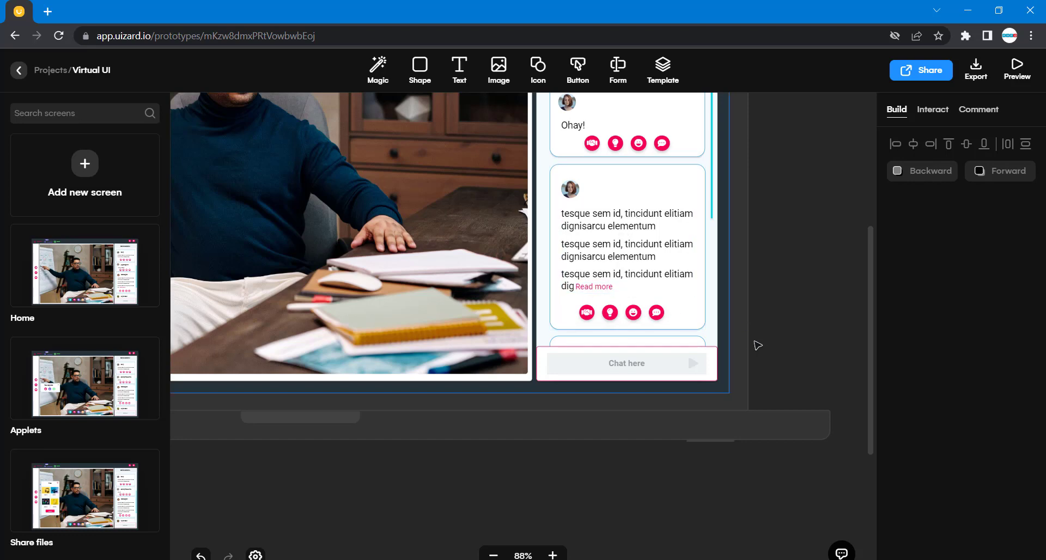
Copy the third card's avatar into the partly hidden fourth card at X 1148, Y 803, following the Home screen's Night Owl card.
{"action": "scroll", "coordinate": [760, 347], "scroll_direction": "up", "scroll_amount": 1}
{"action": "scroll", "coordinate": [760, 346], "scroll_direction": "up", "scroll_amount": 10}
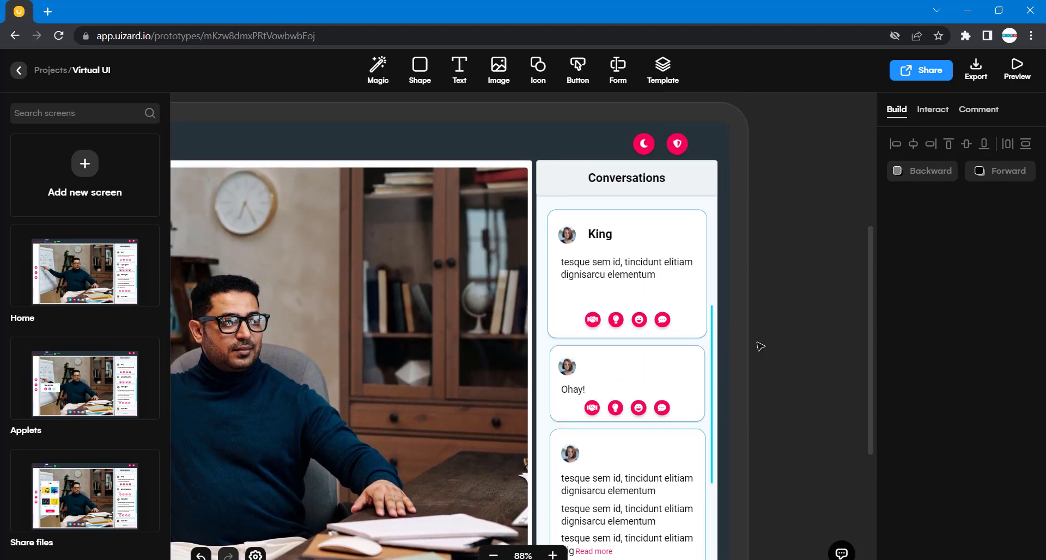
{"action": "scroll", "coordinate": [760, 346], "scroll_direction": "up", "scroll_amount": 5}
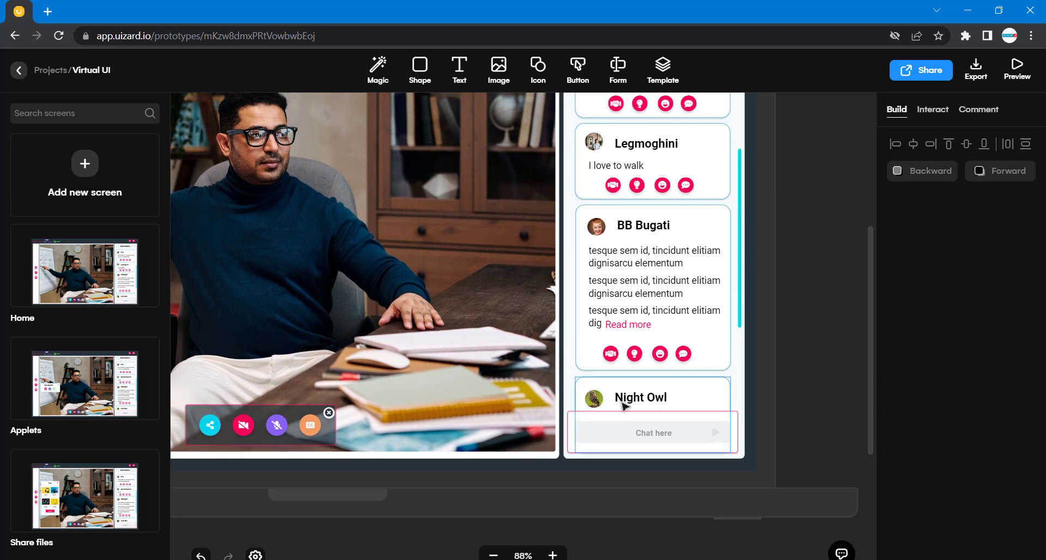
{"action": "scroll", "coordinate": [785, 403], "scroll_direction": "down", "scroll_amount": 10}
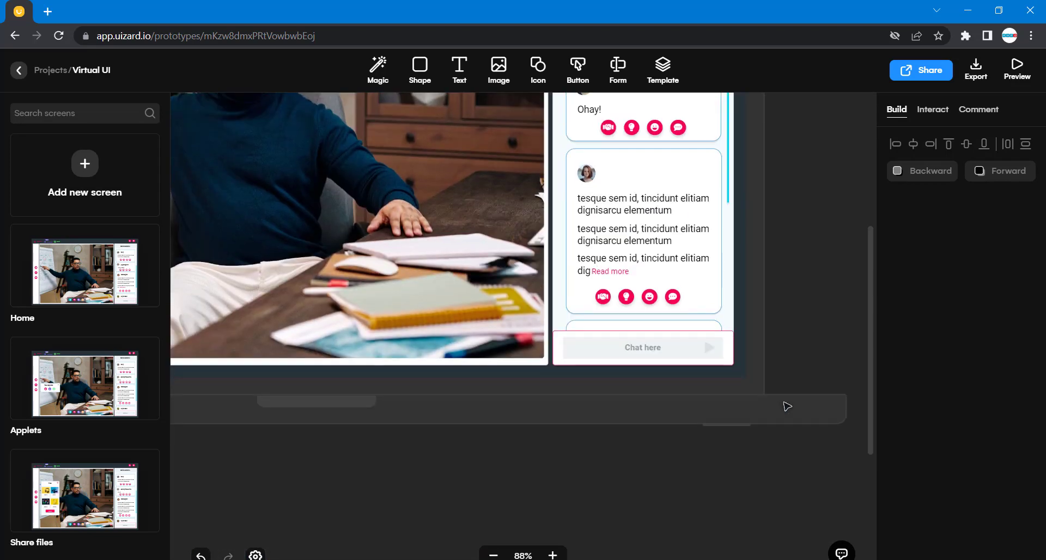
{"action": "left_click", "coordinate": [593, 162]}
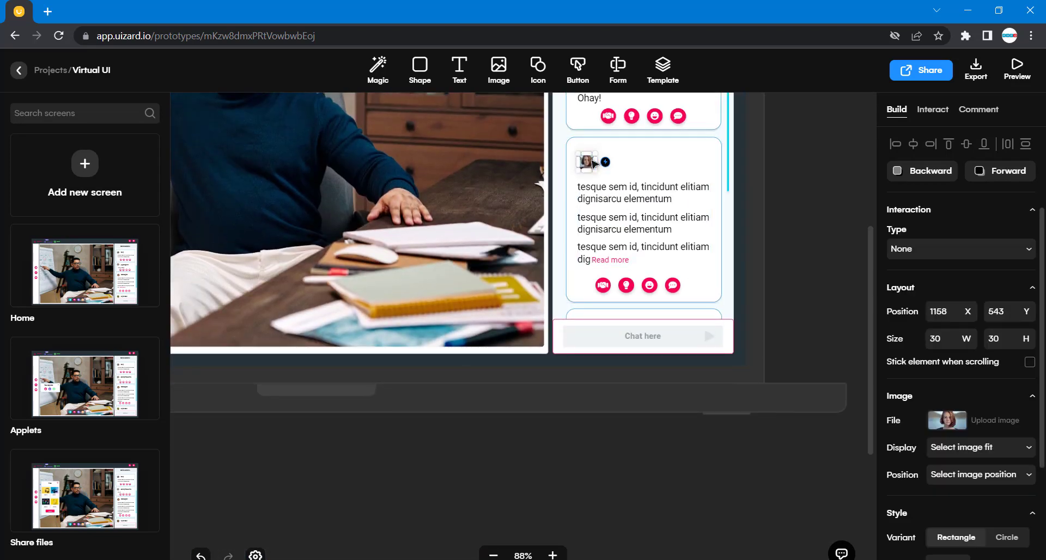
{"action": "left_click_drag", "start_coordinate": [593, 162], "coordinate": [581, 323]}
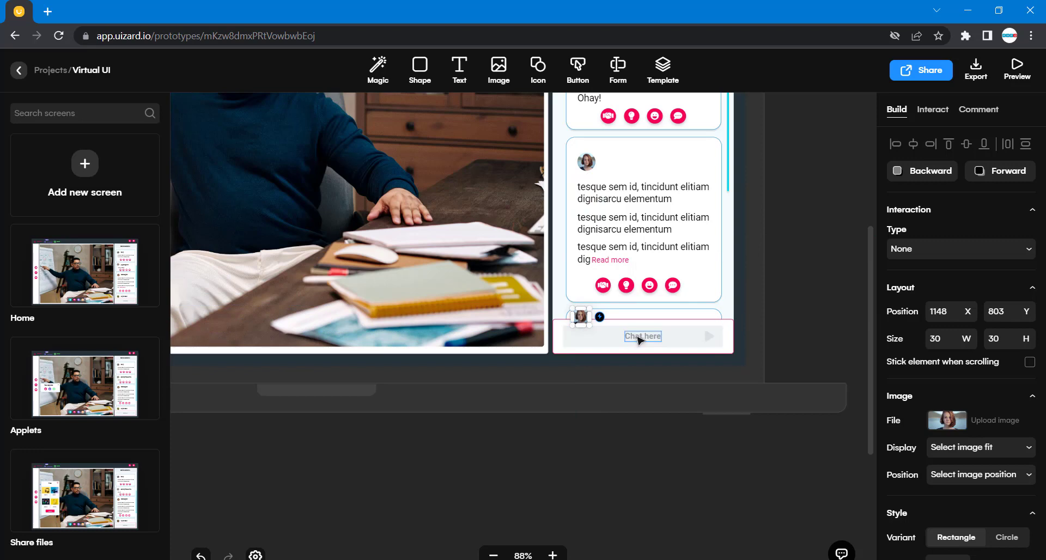
Bring the "Chat here" bar, with its field, label and send icon, to the front so it overlaps the fourth card's avatar.
{"action": "left_click", "coordinate": [640, 338]}
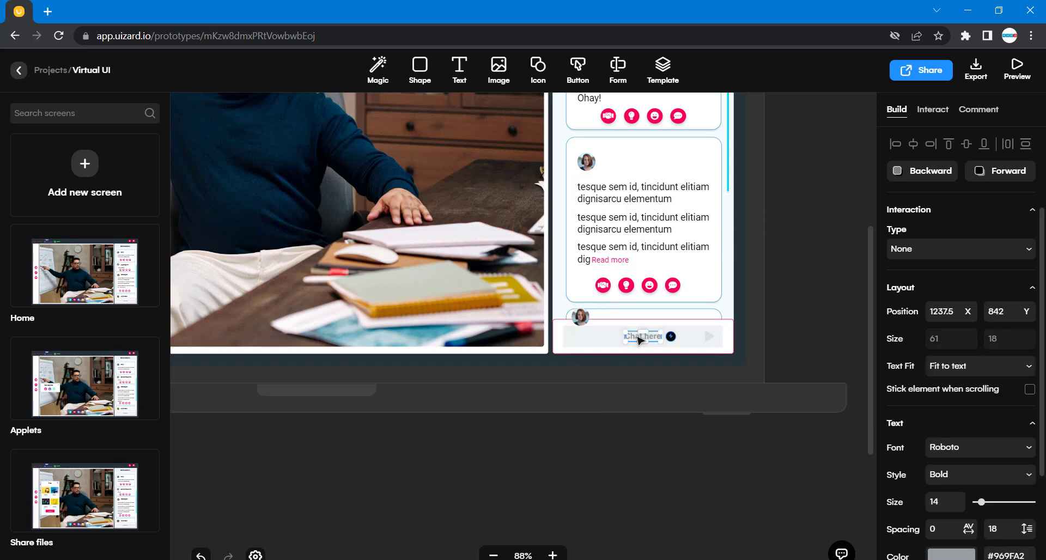
{"action": "left_click", "coordinate": [710, 338], "text": "shift"}
{"action": "left_click", "coordinate": [588, 339], "text": "shift"}
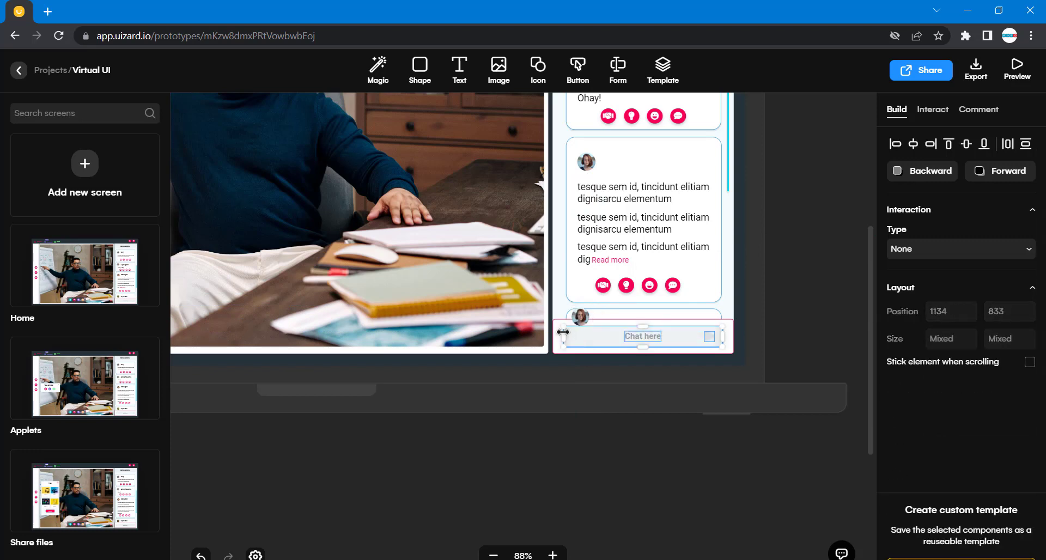
{"action": "left_click", "coordinate": [559, 325], "text": "shift"}
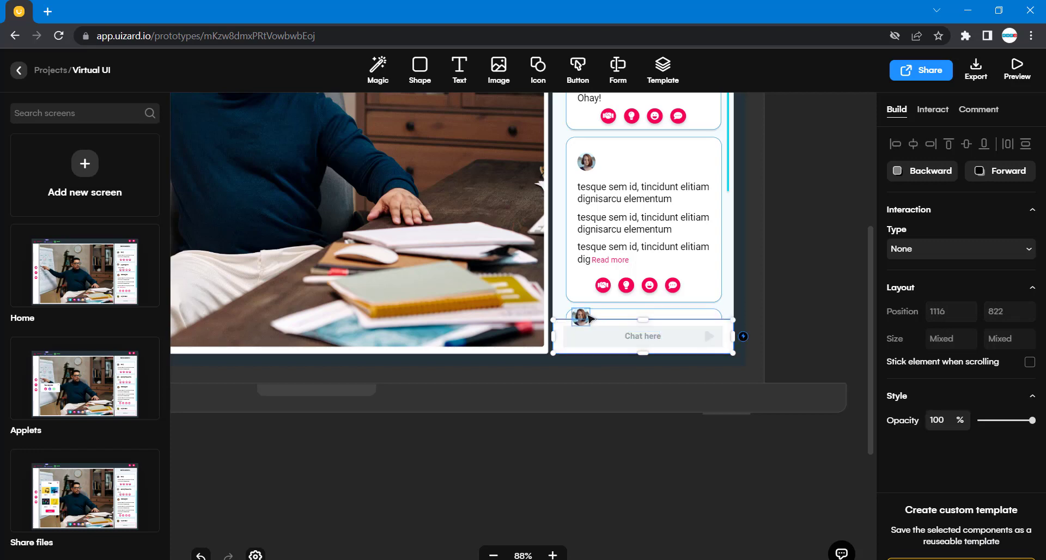
{"action": "right_click", "coordinate": [603, 348]}
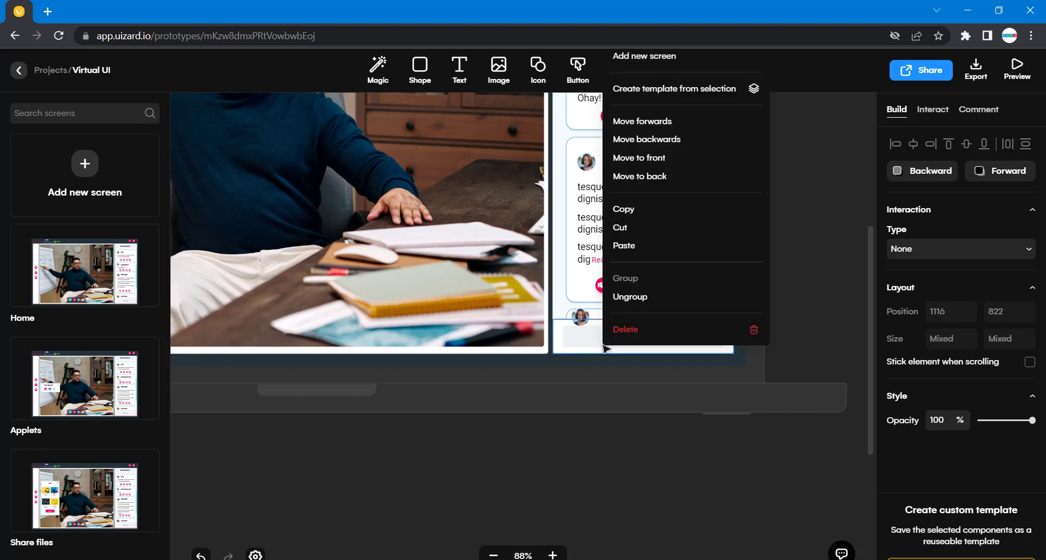
{"action": "left_click", "coordinate": [660, 158]}
{"action": "left_click", "coordinate": [803, 285]}
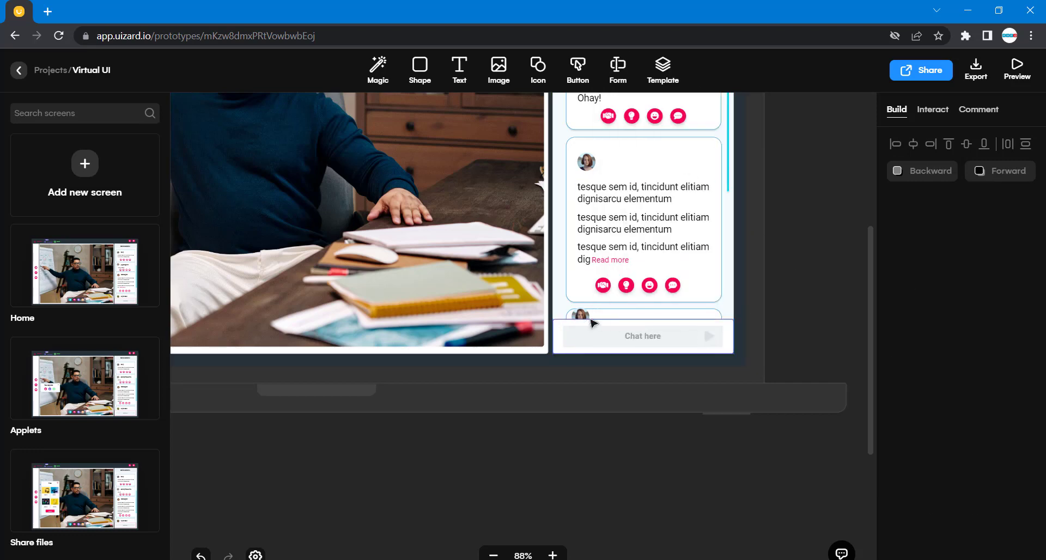
Shift the fourth card's avatar slightly down and to the right, partly behind the chat bar.
{"action": "left_click_drag", "start_coordinate": [580, 317], "coordinate": [582, 319]}
{"action": "left_click", "coordinate": [807, 319]}
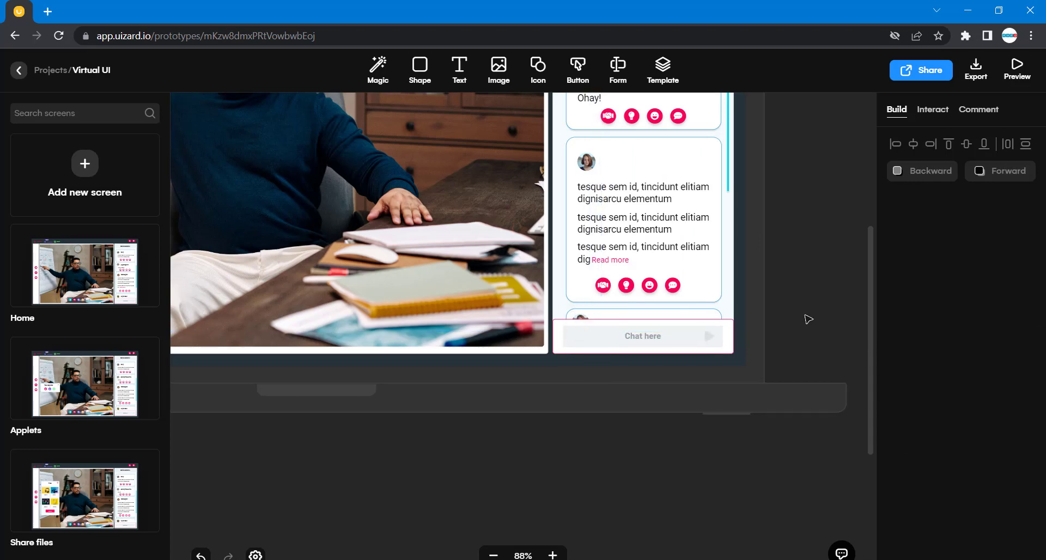
{"action": "left_click", "coordinate": [582, 319]}
{"action": "left_click_drag", "start_coordinate": [582, 319], "coordinate": [586, 319]}
{"action": "left_click", "coordinate": [822, 290]}
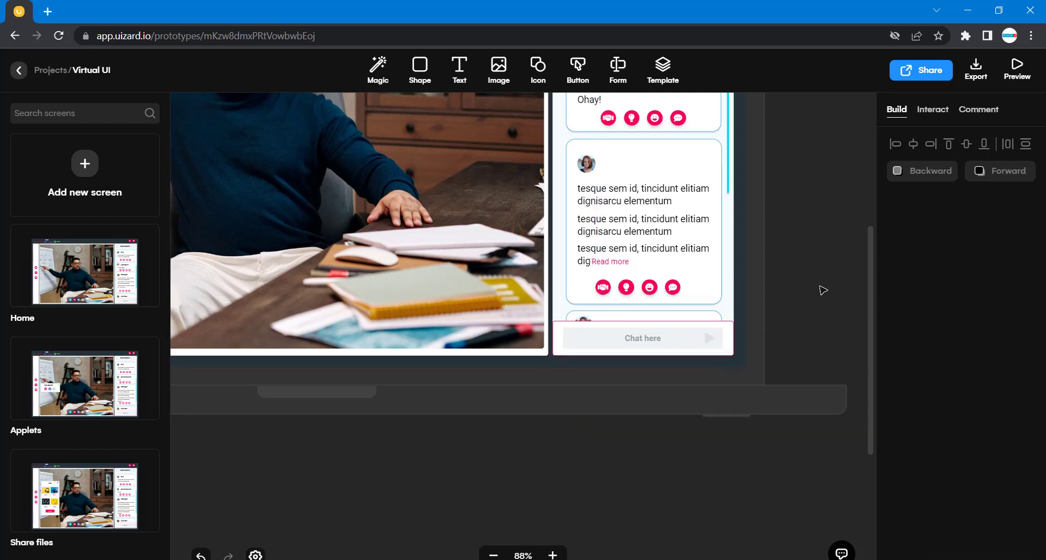
Copy the first card's "King" name beside the avatars in the second and third cards, placing the third card's copy at X 1196, Y 547.
{"action": "scroll", "coordinate": [822, 289], "scroll_direction": "up", "scroll_amount": 5}
{"action": "left_click", "coordinate": [605, 153]}
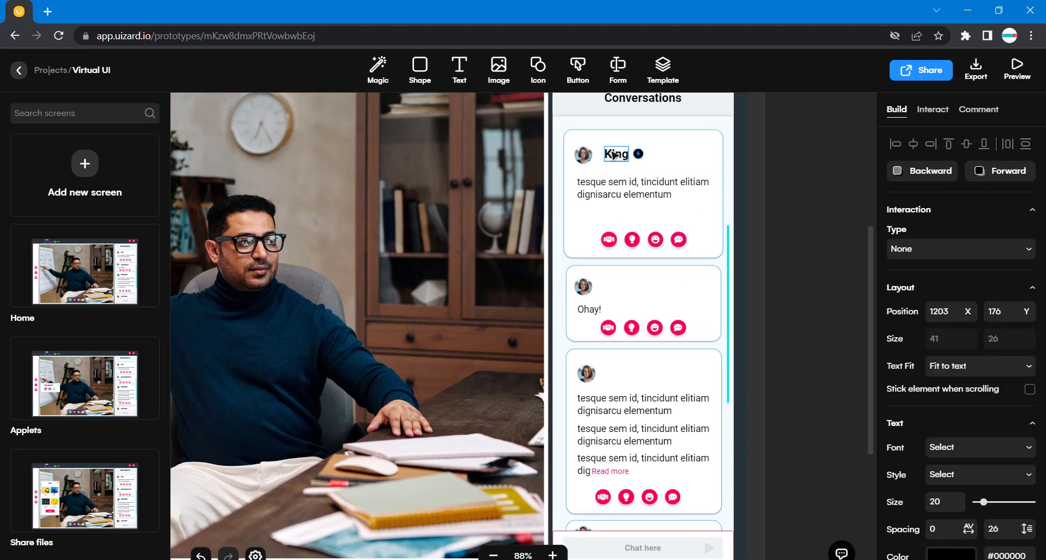
{"action": "left_click_drag", "start_coordinate": [605, 153], "coordinate": [619, 379]}
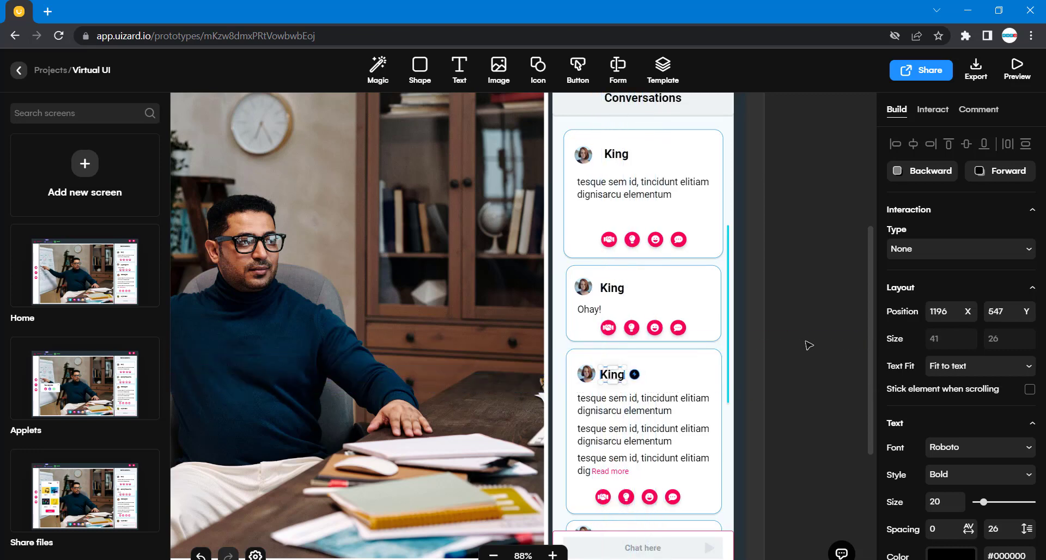
{"action": "left_click", "coordinate": [807, 346]}
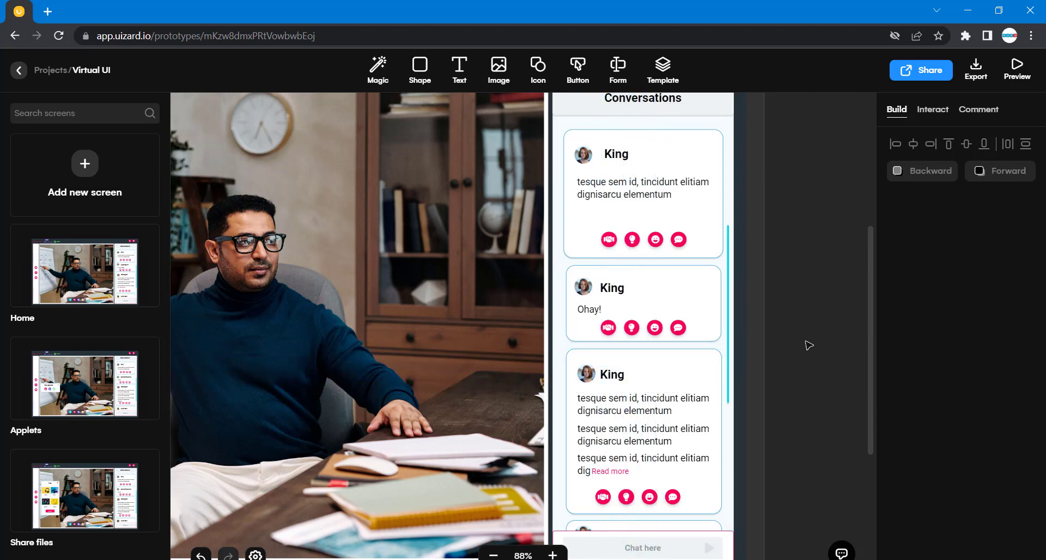
Shift the second and third cards' "King" names further right of their avatars, with the third card's name at X 1205, Y 547.
{"action": "left_click_drag", "start_coordinate": [615, 378], "coordinate": [623, 378]}
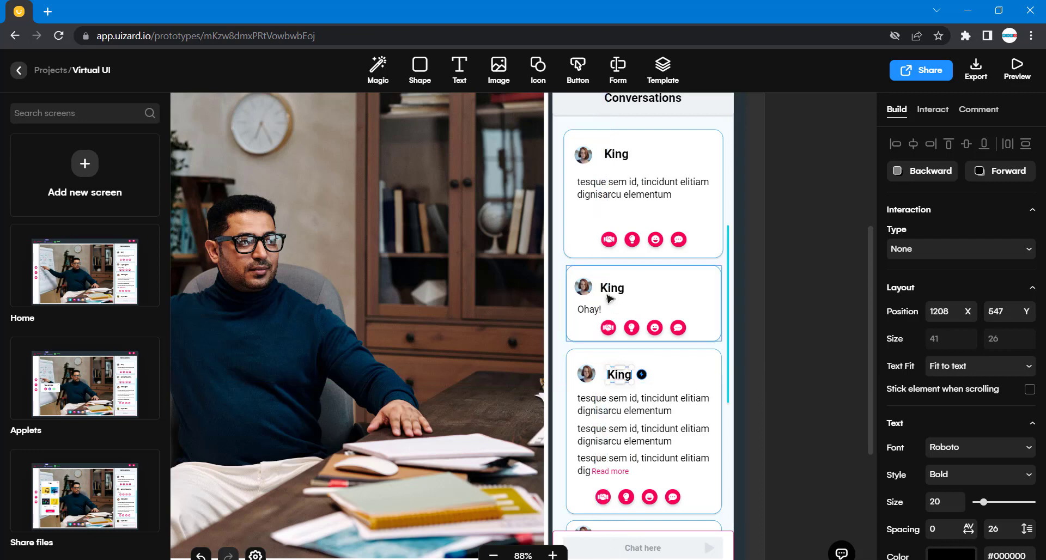
{"action": "left_click_drag", "start_coordinate": [604, 289], "coordinate": [616, 290]}
{"action": "left_click_drag", "start_coordinate": [622, 375], "coordinate": [620, 376]}
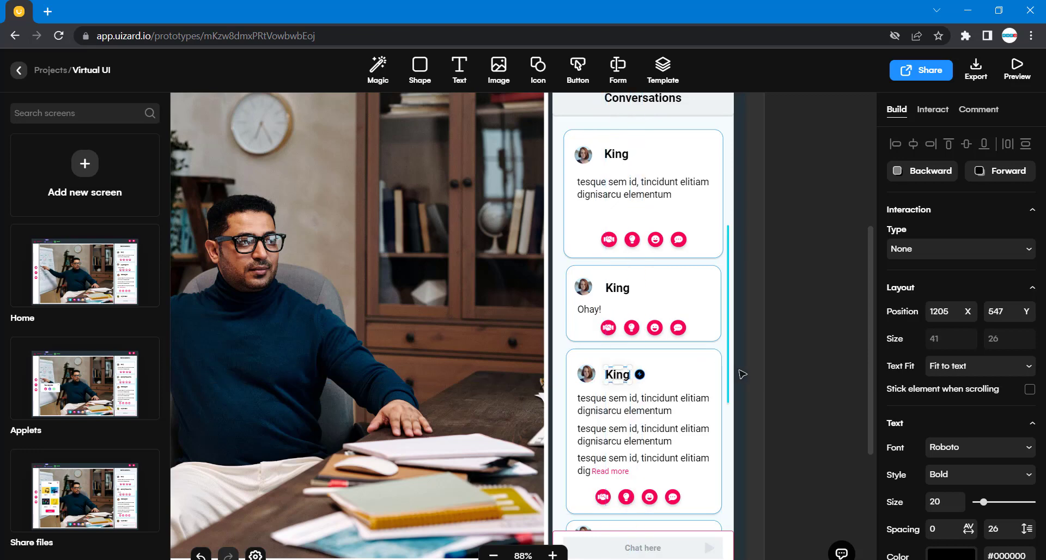
{"action": "left_click", "coordinate": [741, 375]}
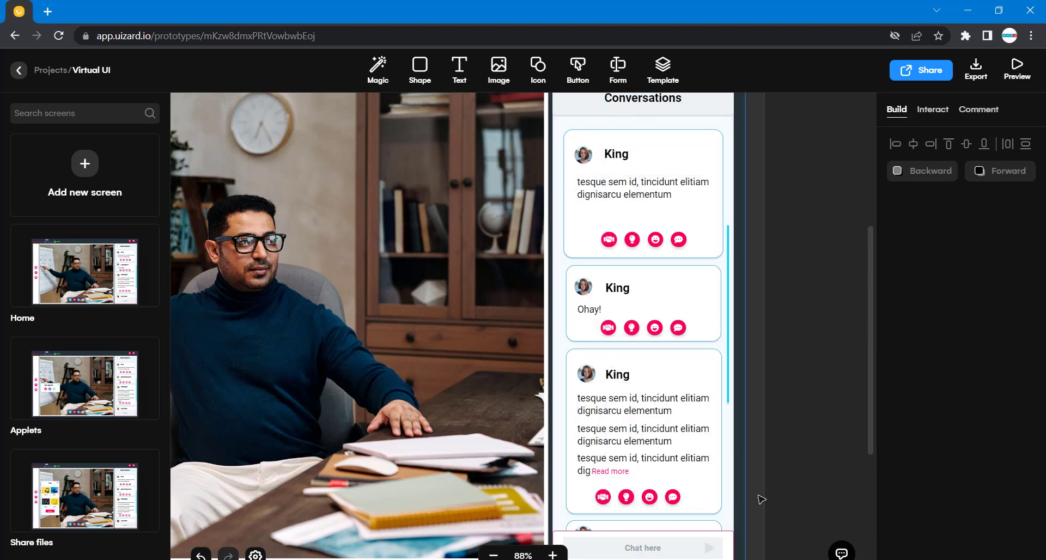
{"action": "scroll", "coordinate": [759, 497], "scroll_direction": "down", "scroll_amount": 3}
{"action": "scroll", "coordinate": [760, 497], "scroll_direction": "left", "scroll_amount": 4}
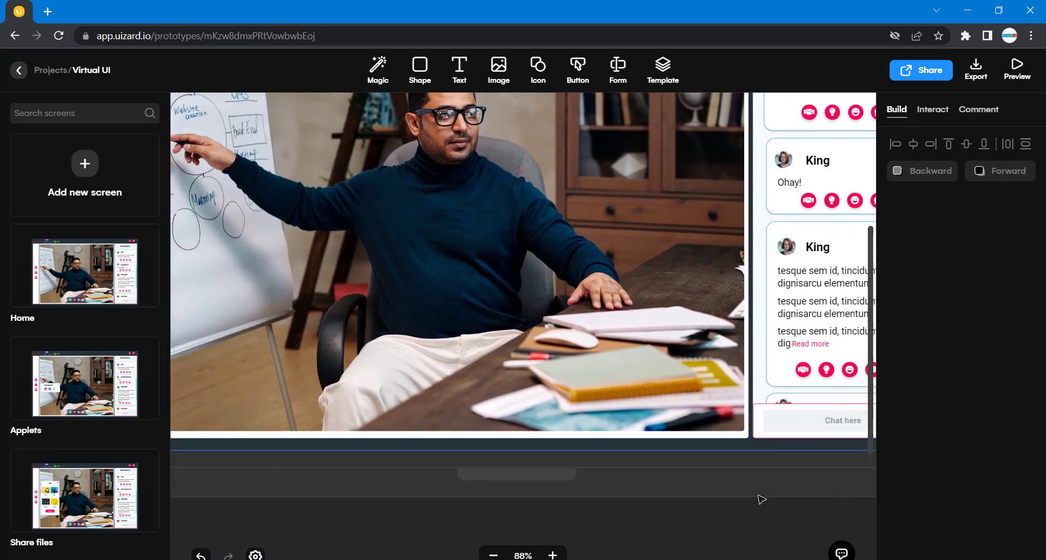